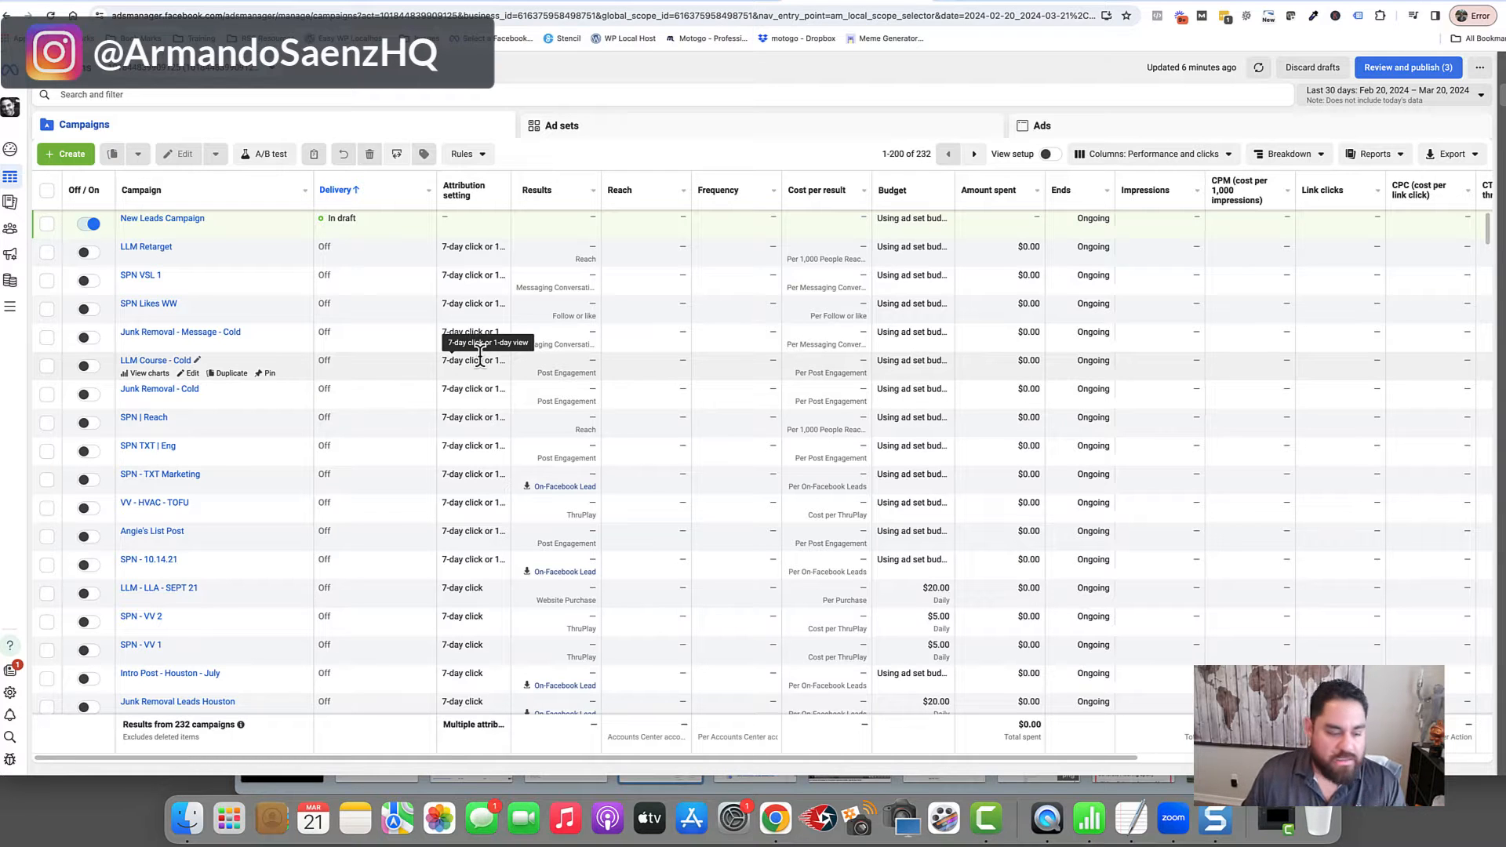
- Create a new Auction campaign with the Leads objective, using the Manual leads campaign setup
click(69, 154)
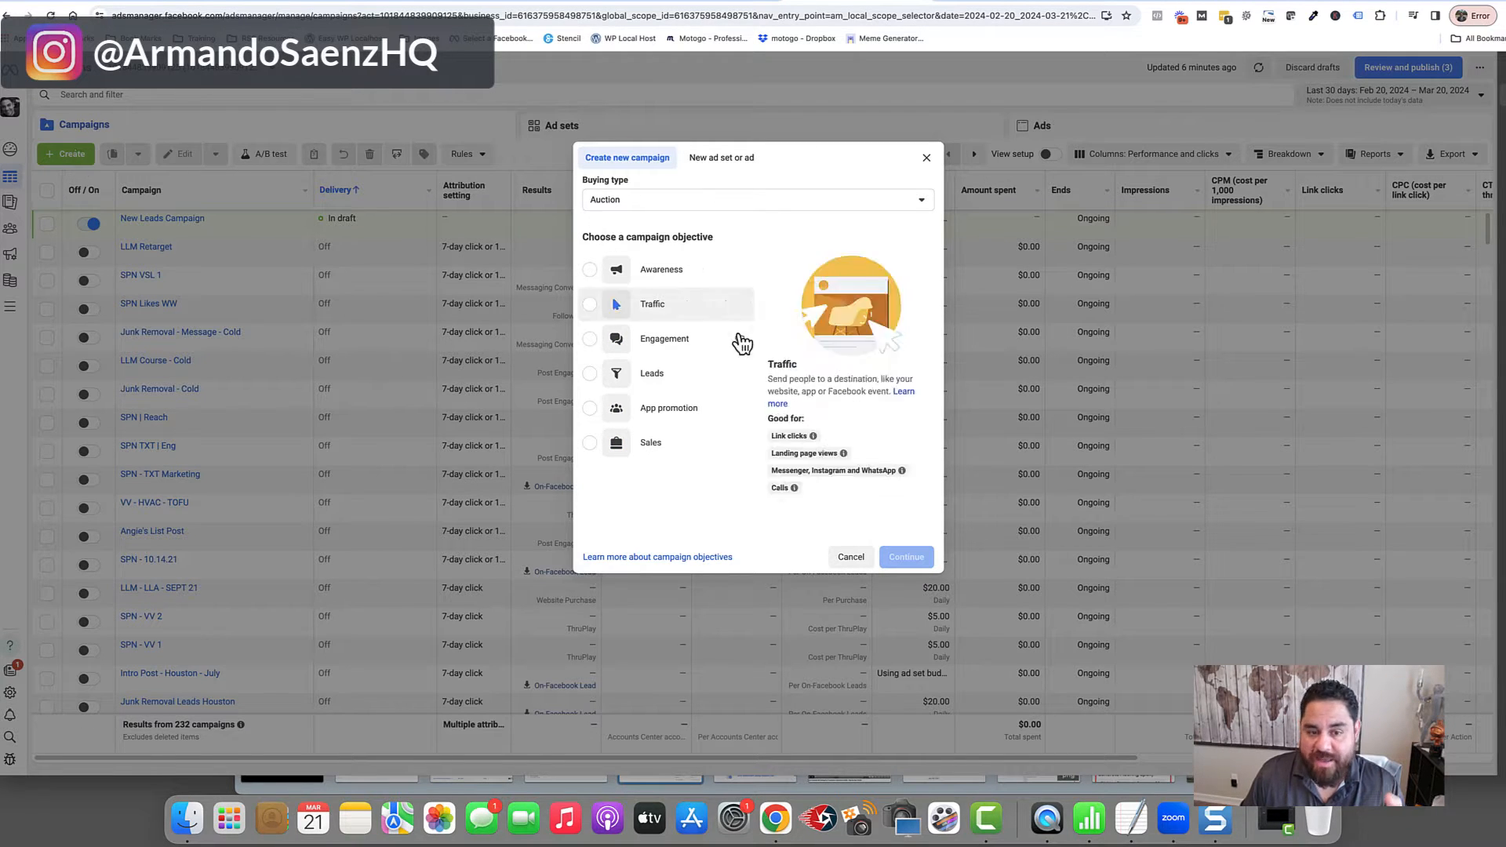
click(591, 379)
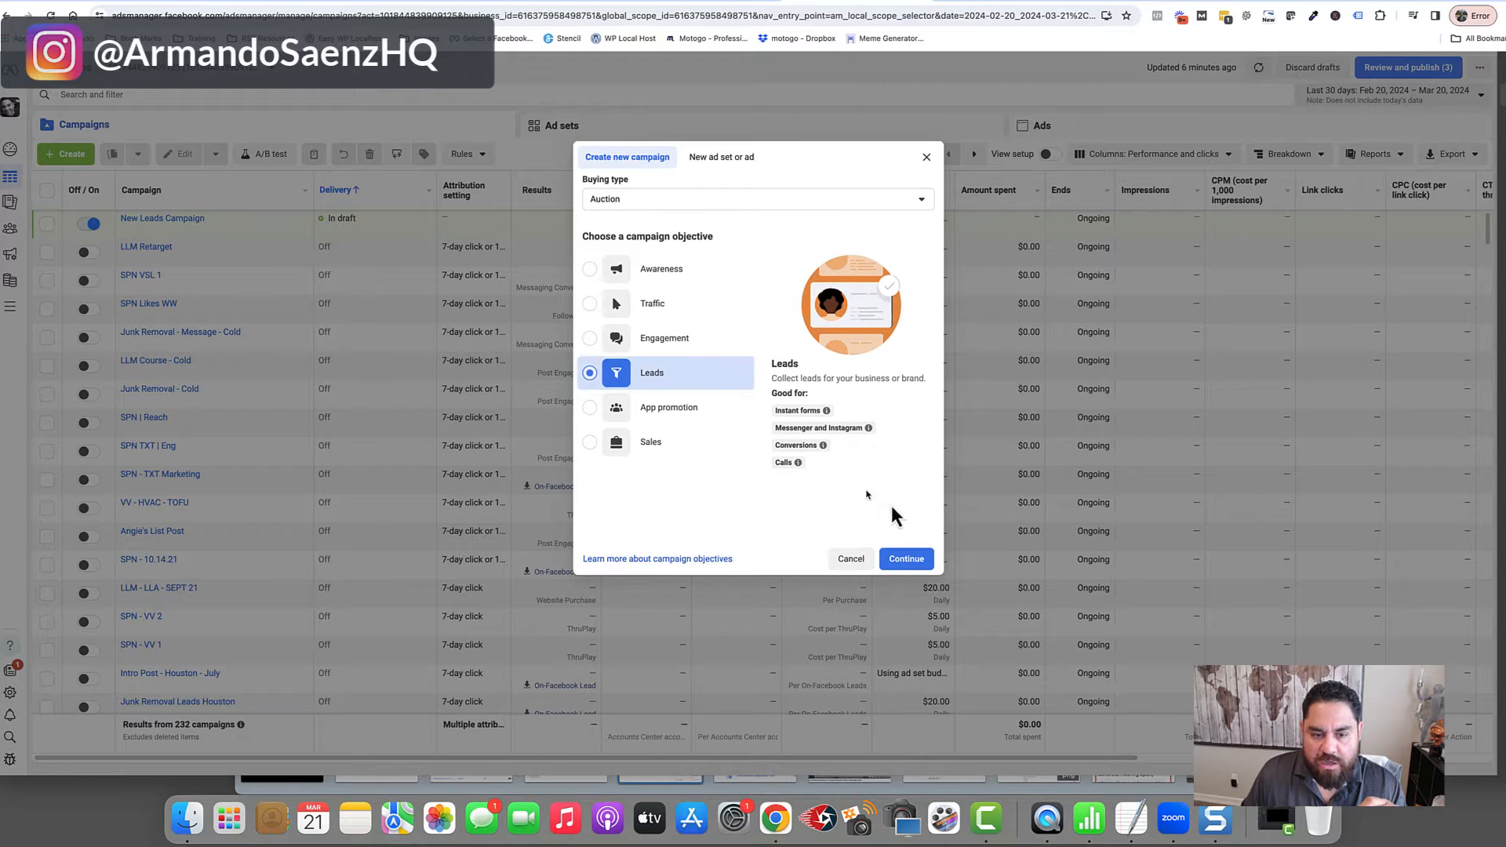
click(908, 559)
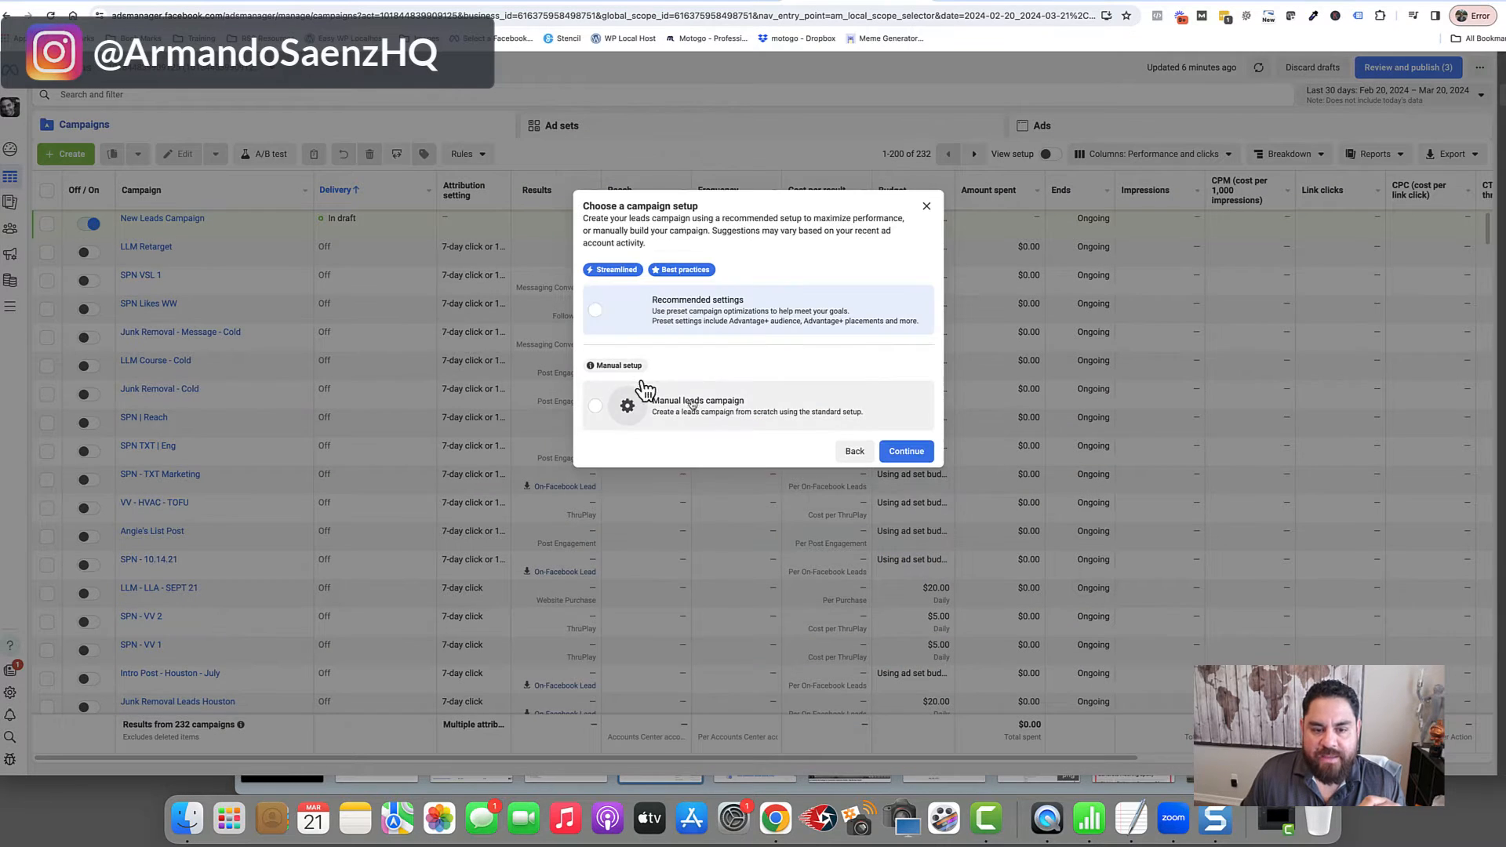
click(595, 406)
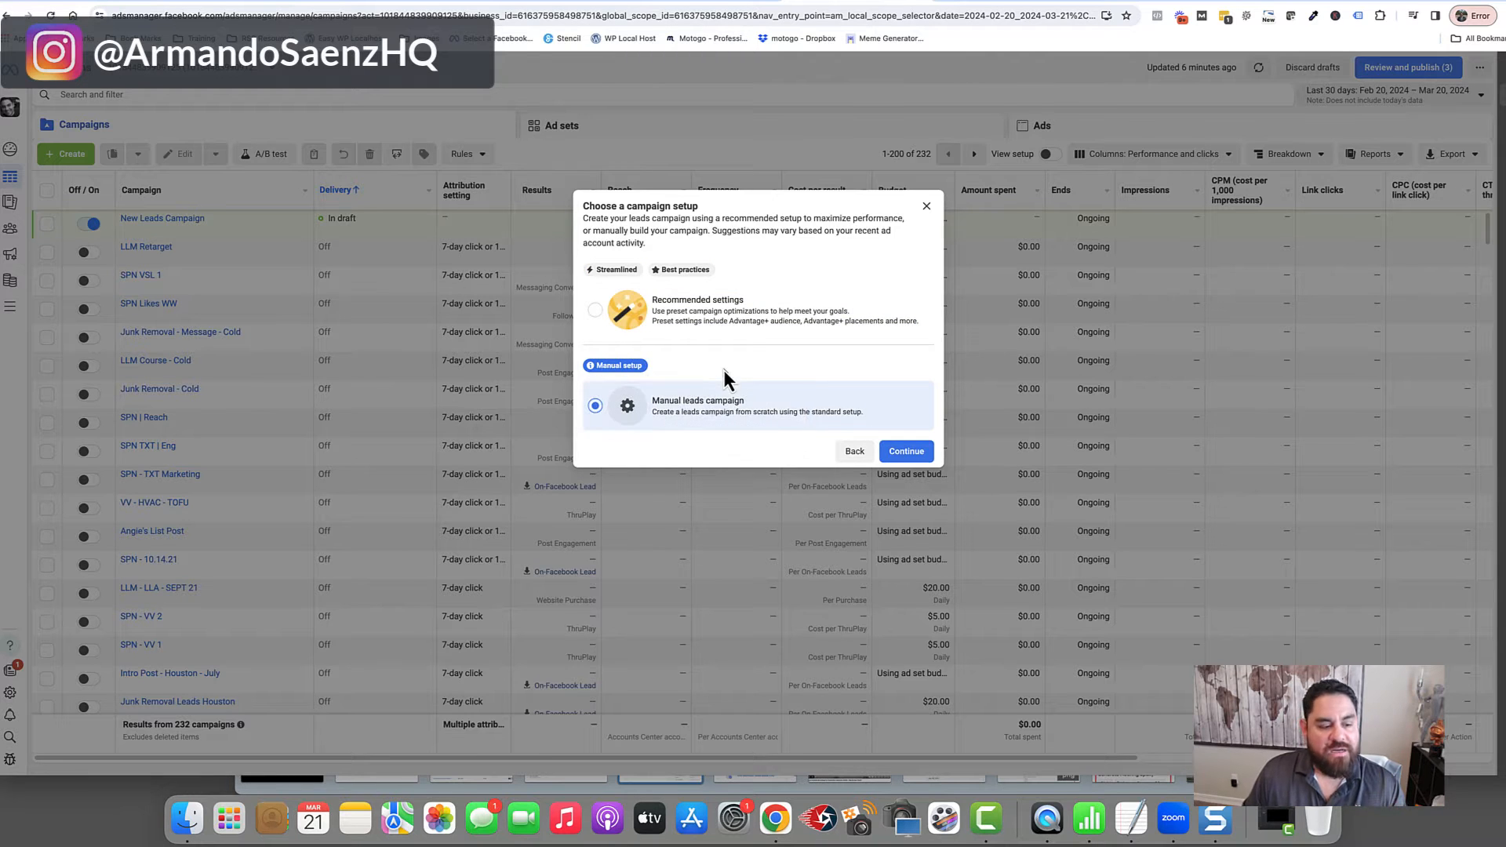
click(904, 453)
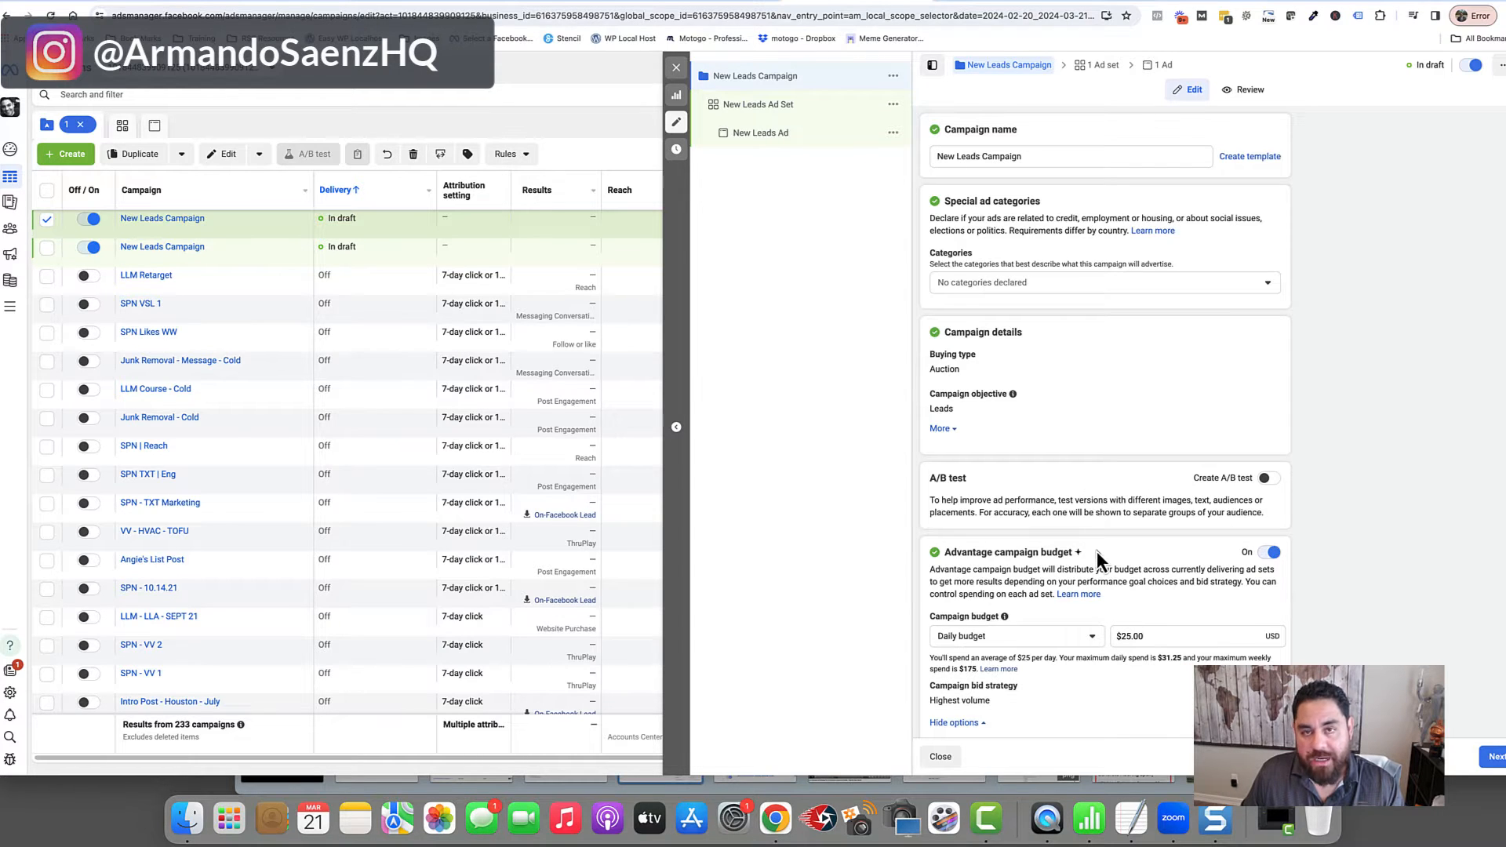
- Turn off Advantage campaign budget for the campaign and set the New Leads Ad Set's conversion location to Instant forms
click(1277, 555)
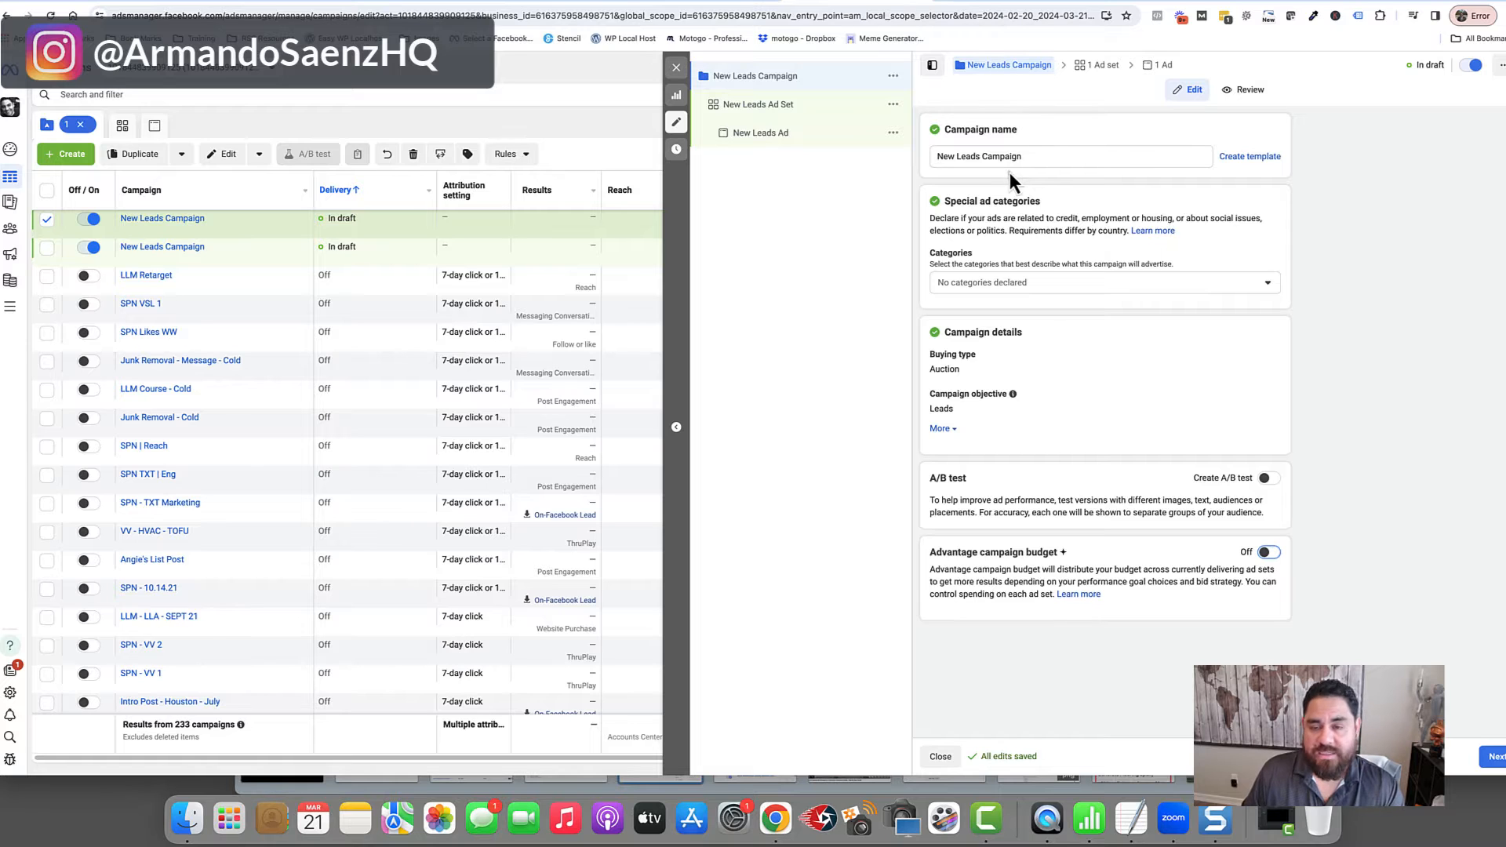
click(753, 109)
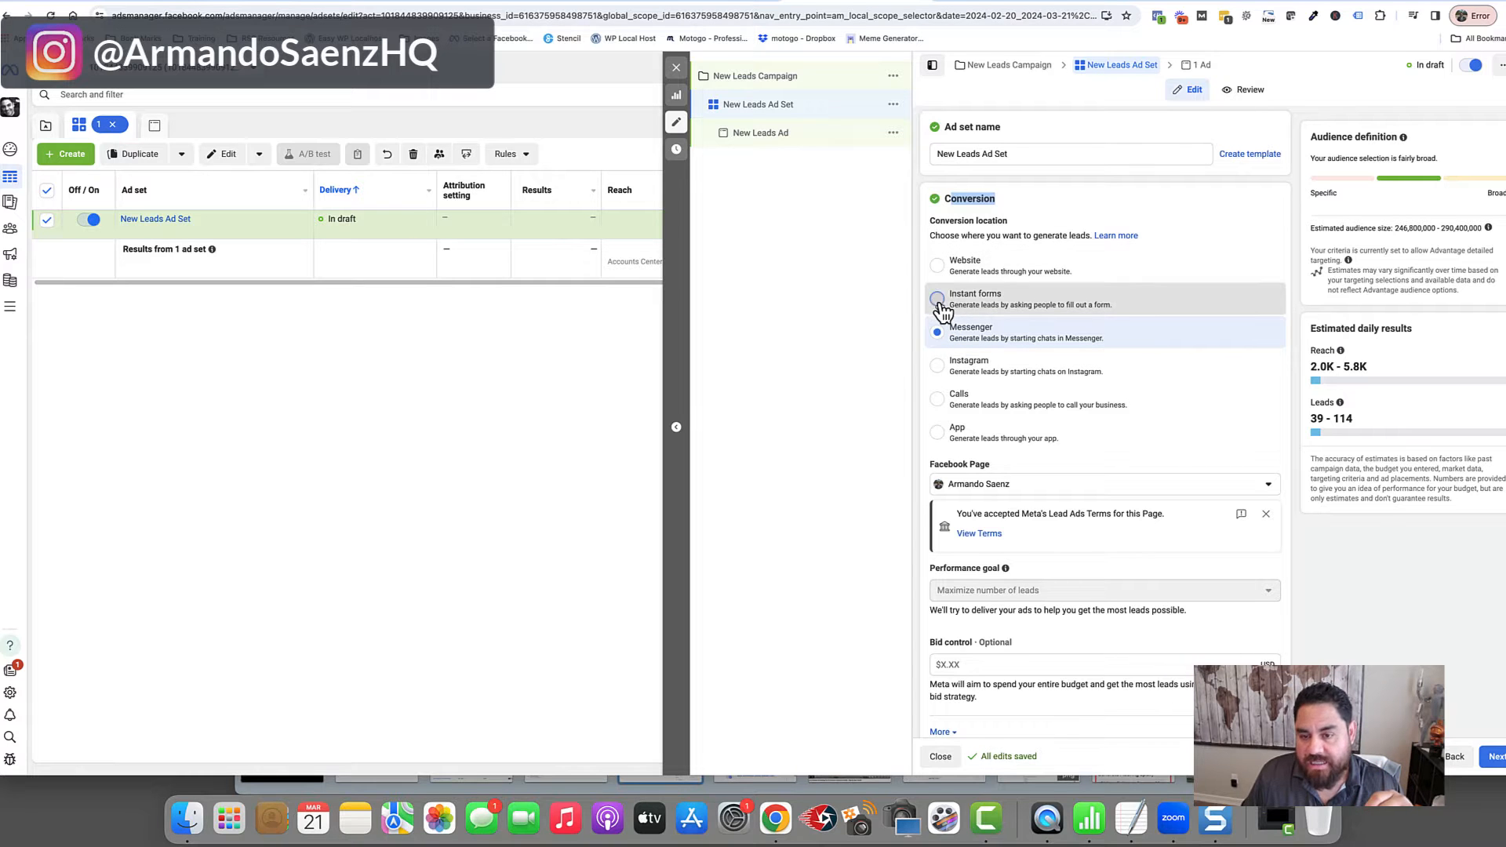
click(963, 304)
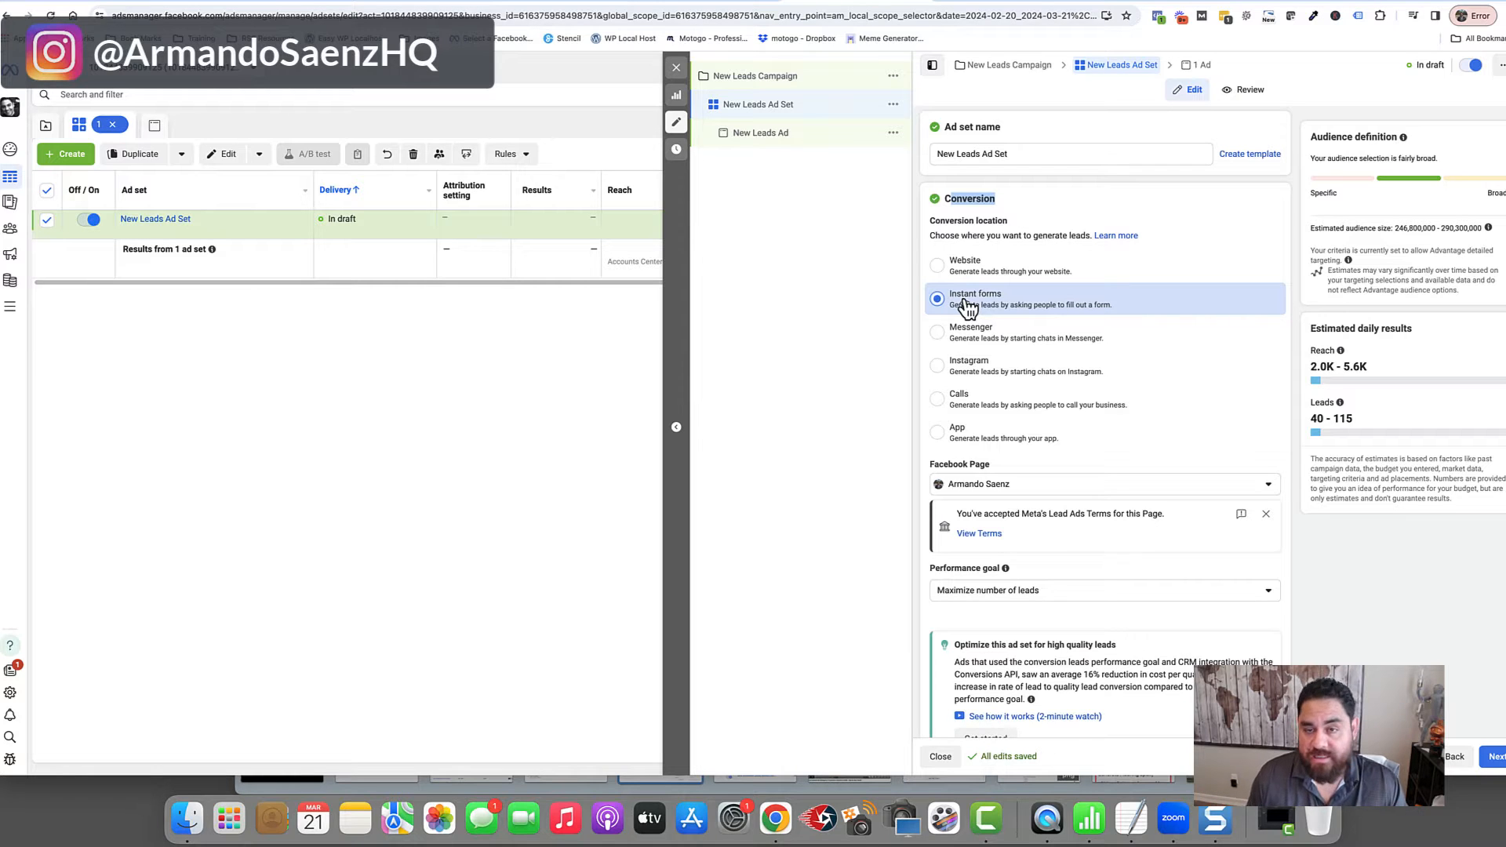
- Examine the budget type options in the ad set's Budget & schedule section, keeping Daily budget
scroll(964, 305, down, 10)
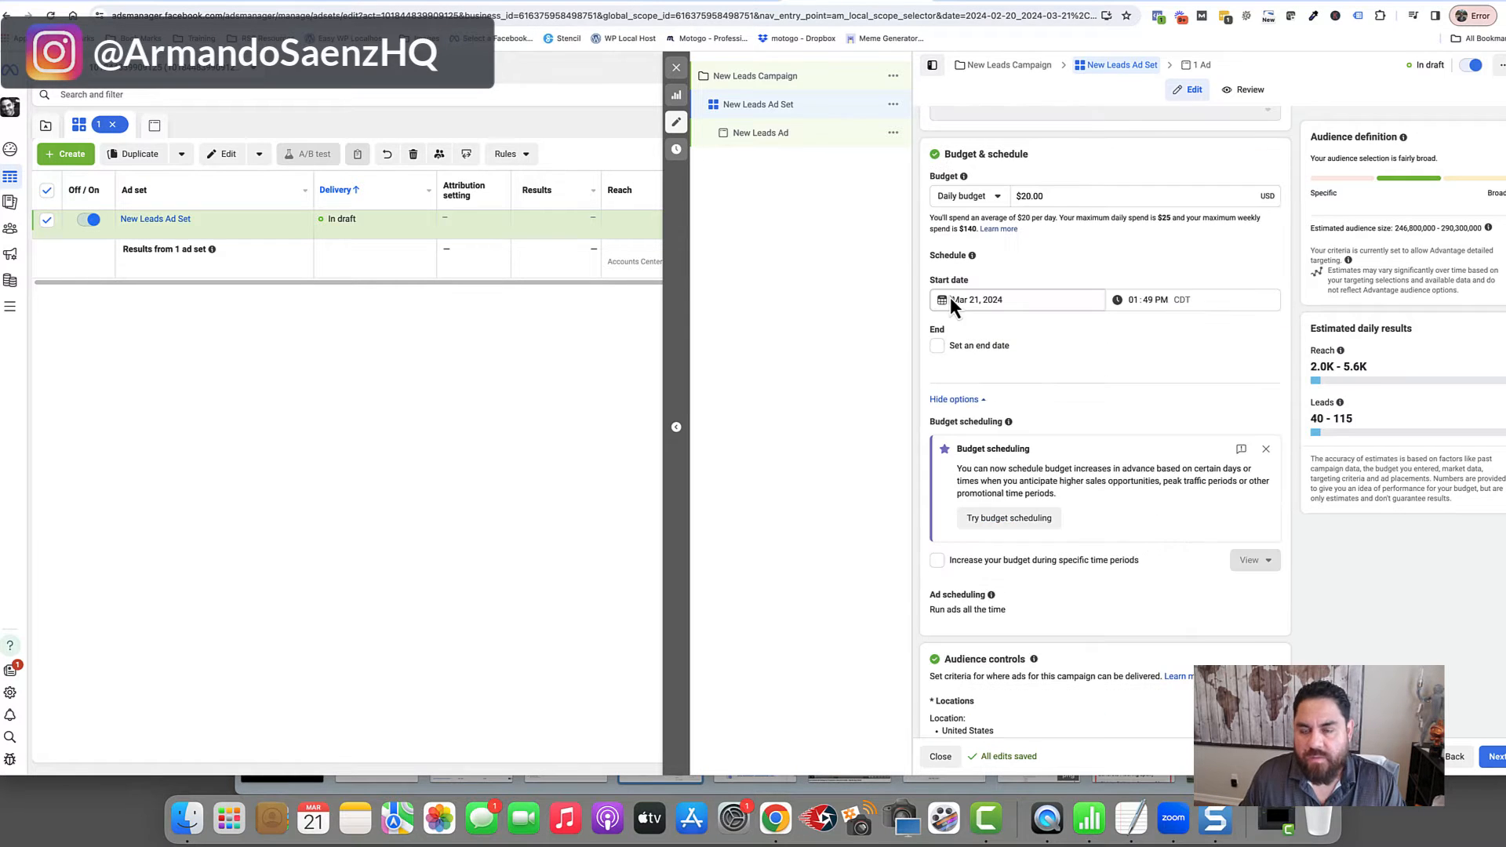
triple_click(940, 153)
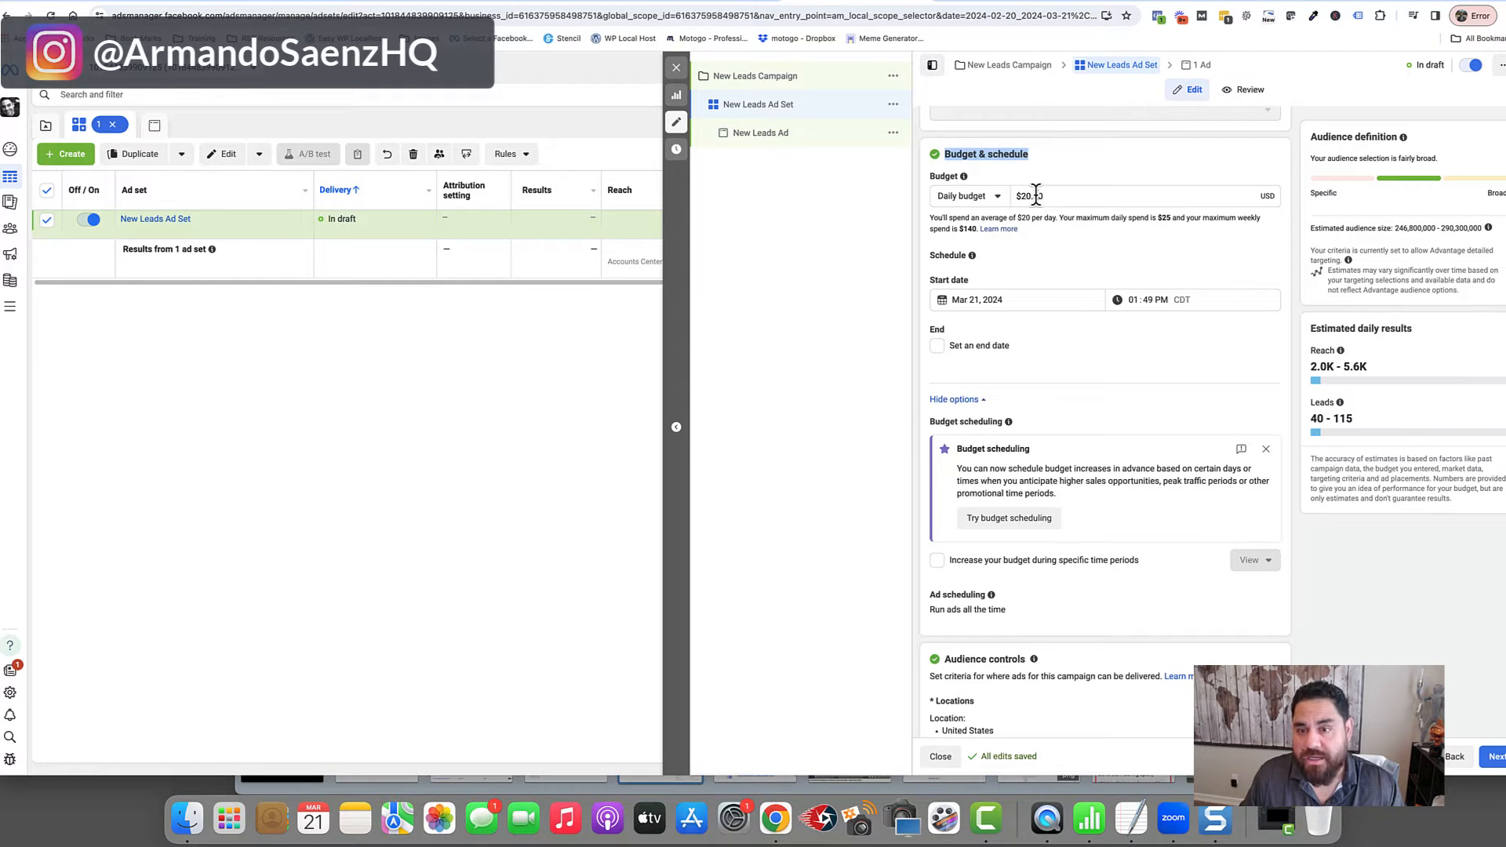
click(993, 199)
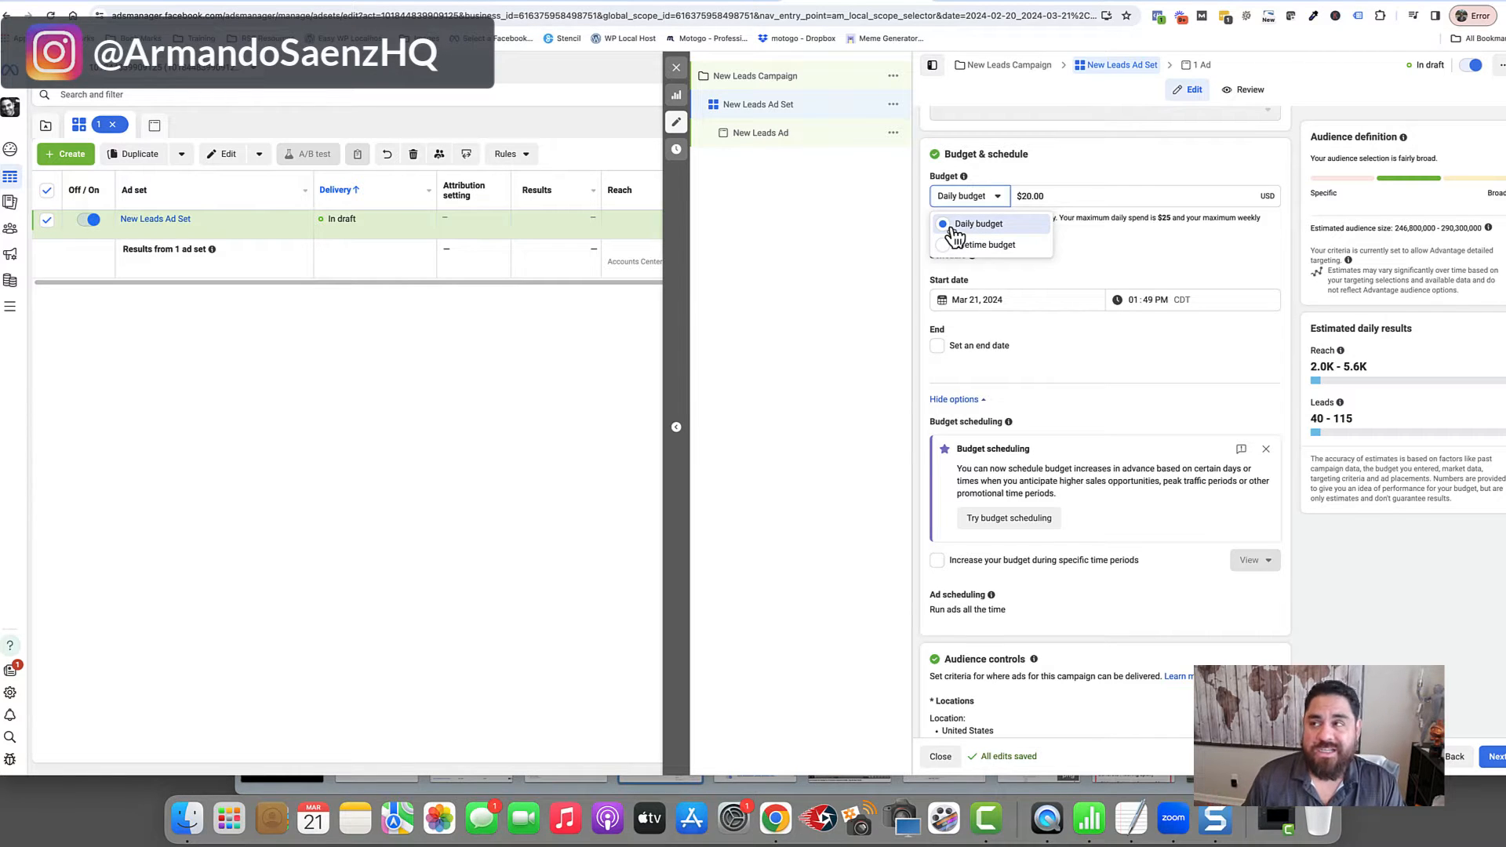
click(993, 198)
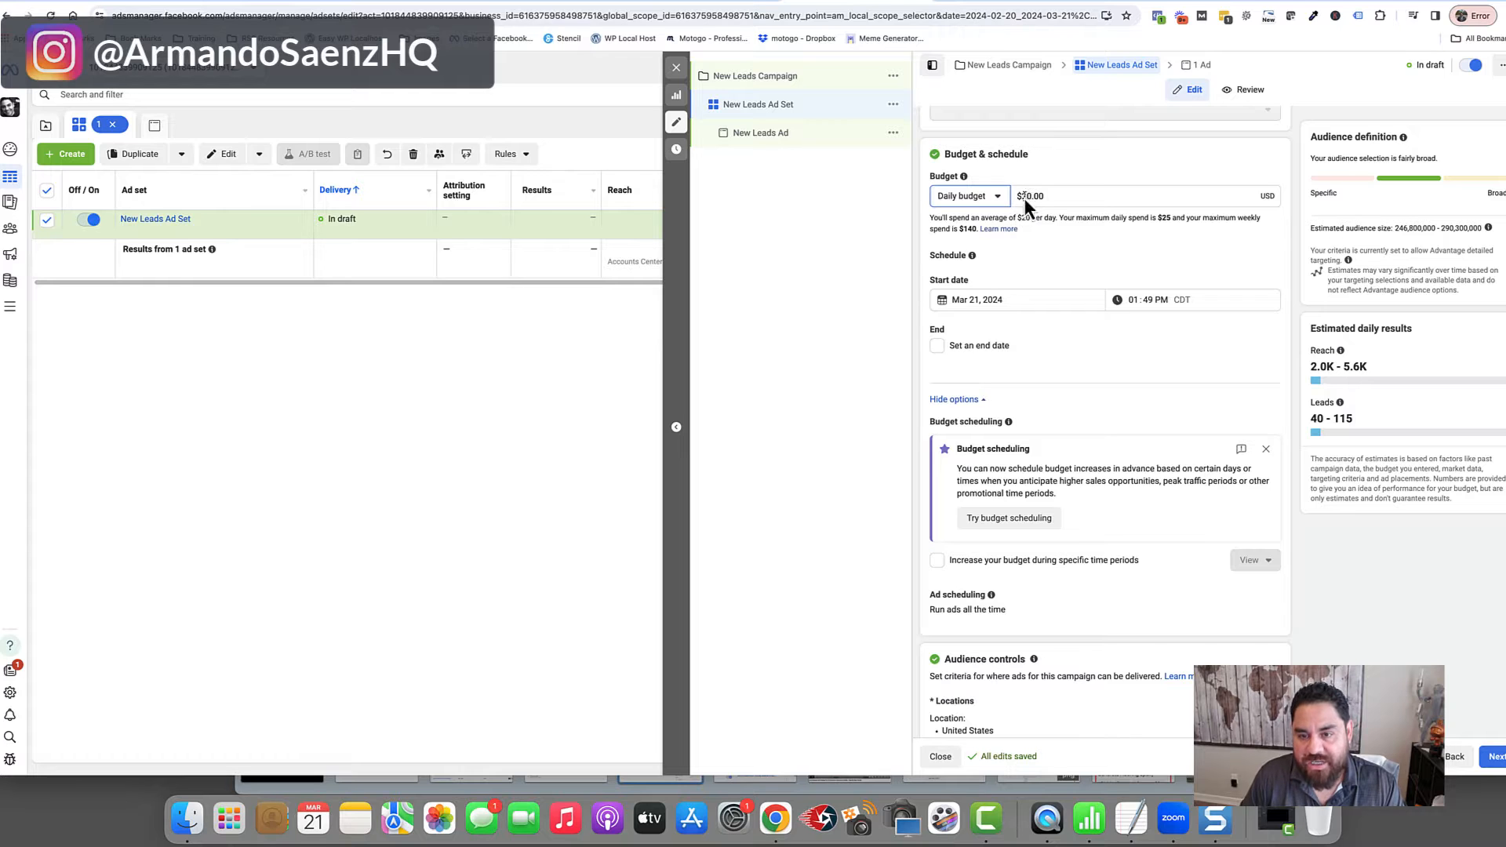
- Open the ad set's audience locations for editing and examine the minimum age choices without changing the selection
scroll(1062, 331, down, 5)
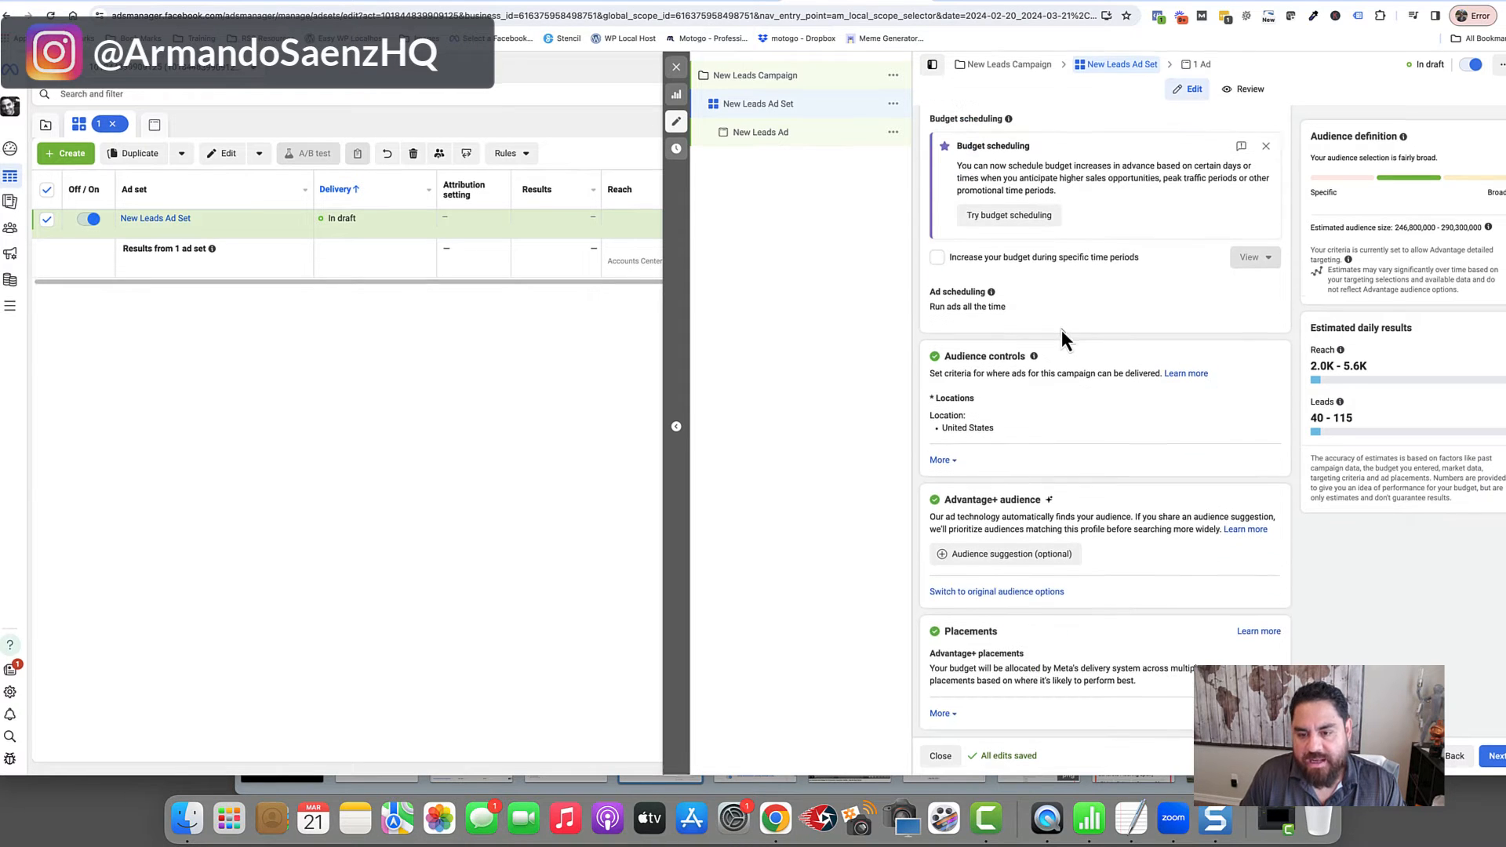
drag(945, 357, 1054, 356)
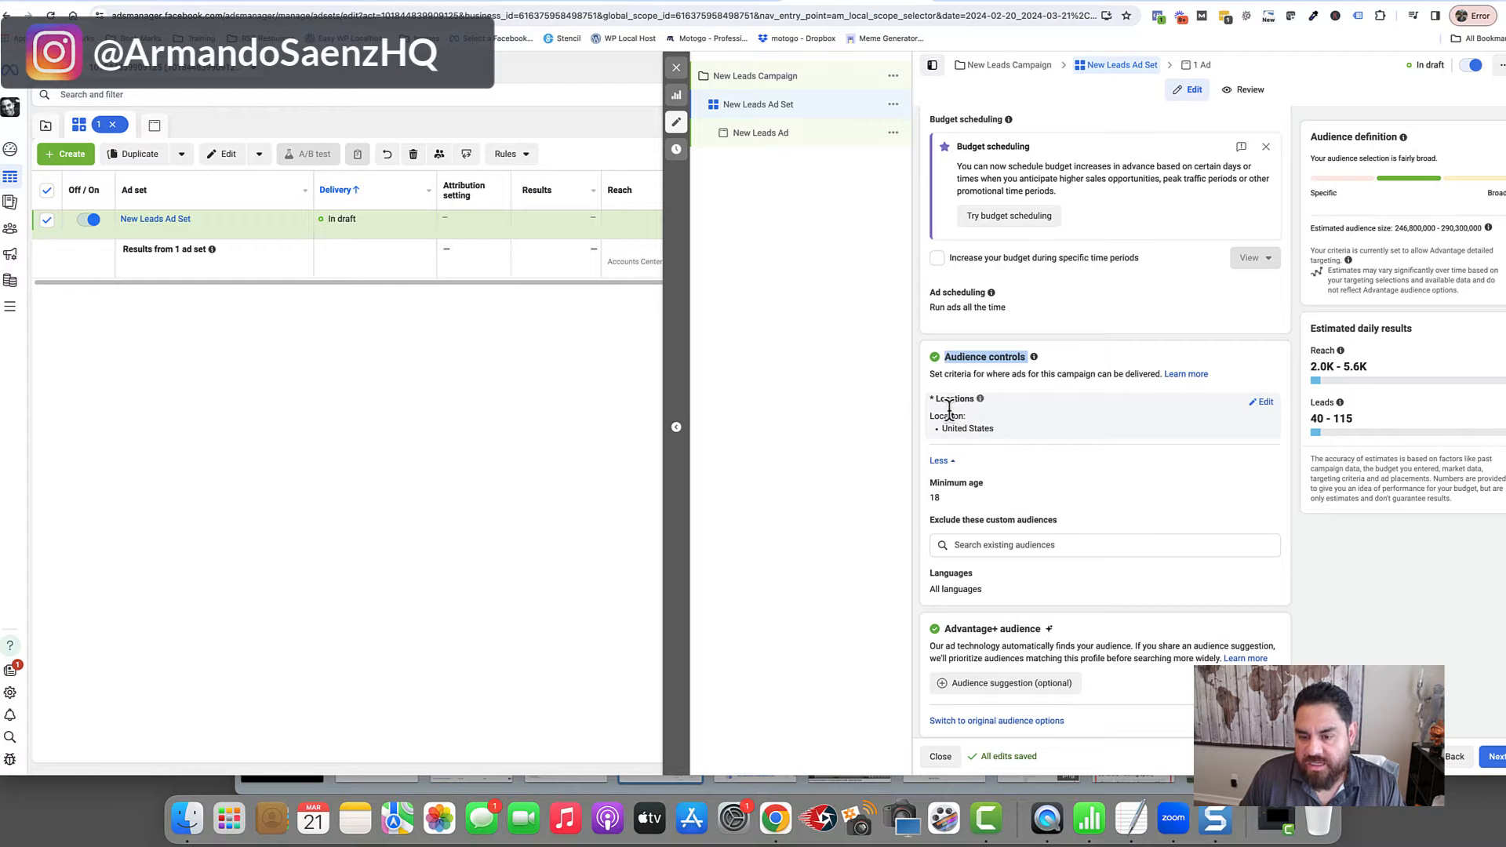
click(1257, 402)
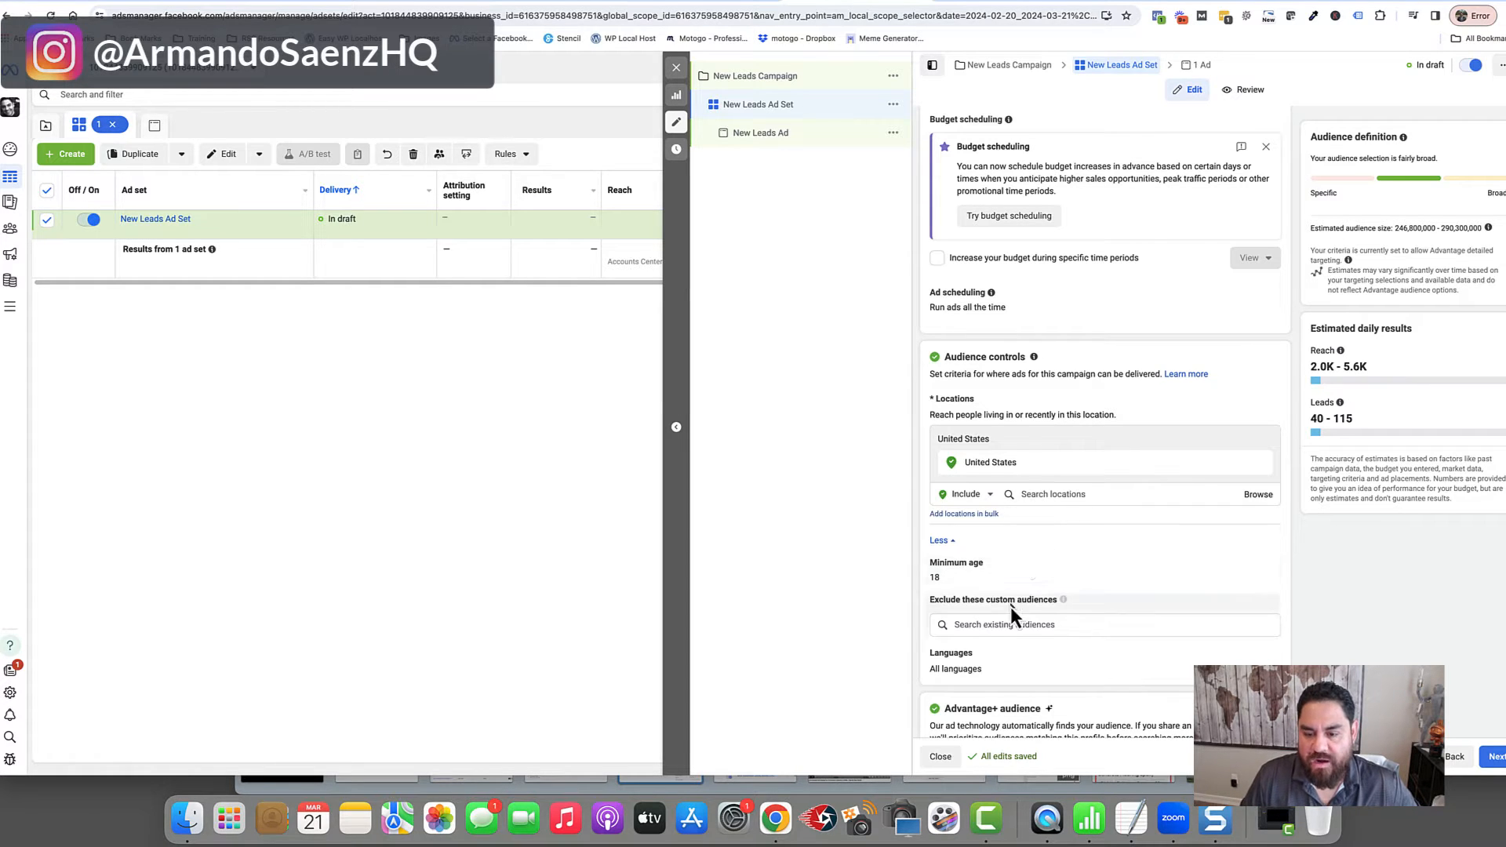
click(1034, 494)
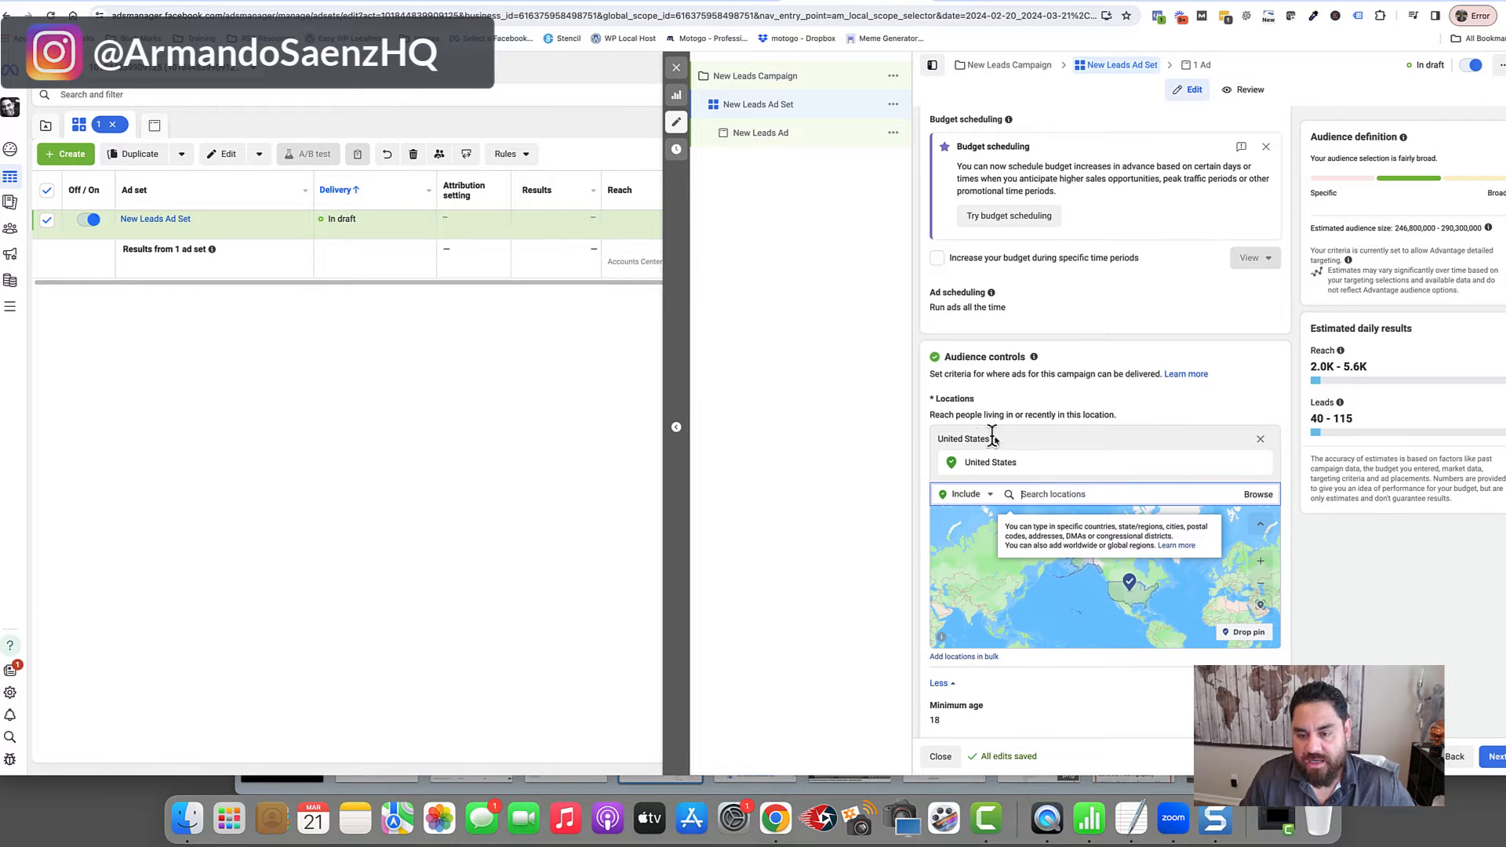
scroll(1043, 483, down, 3)
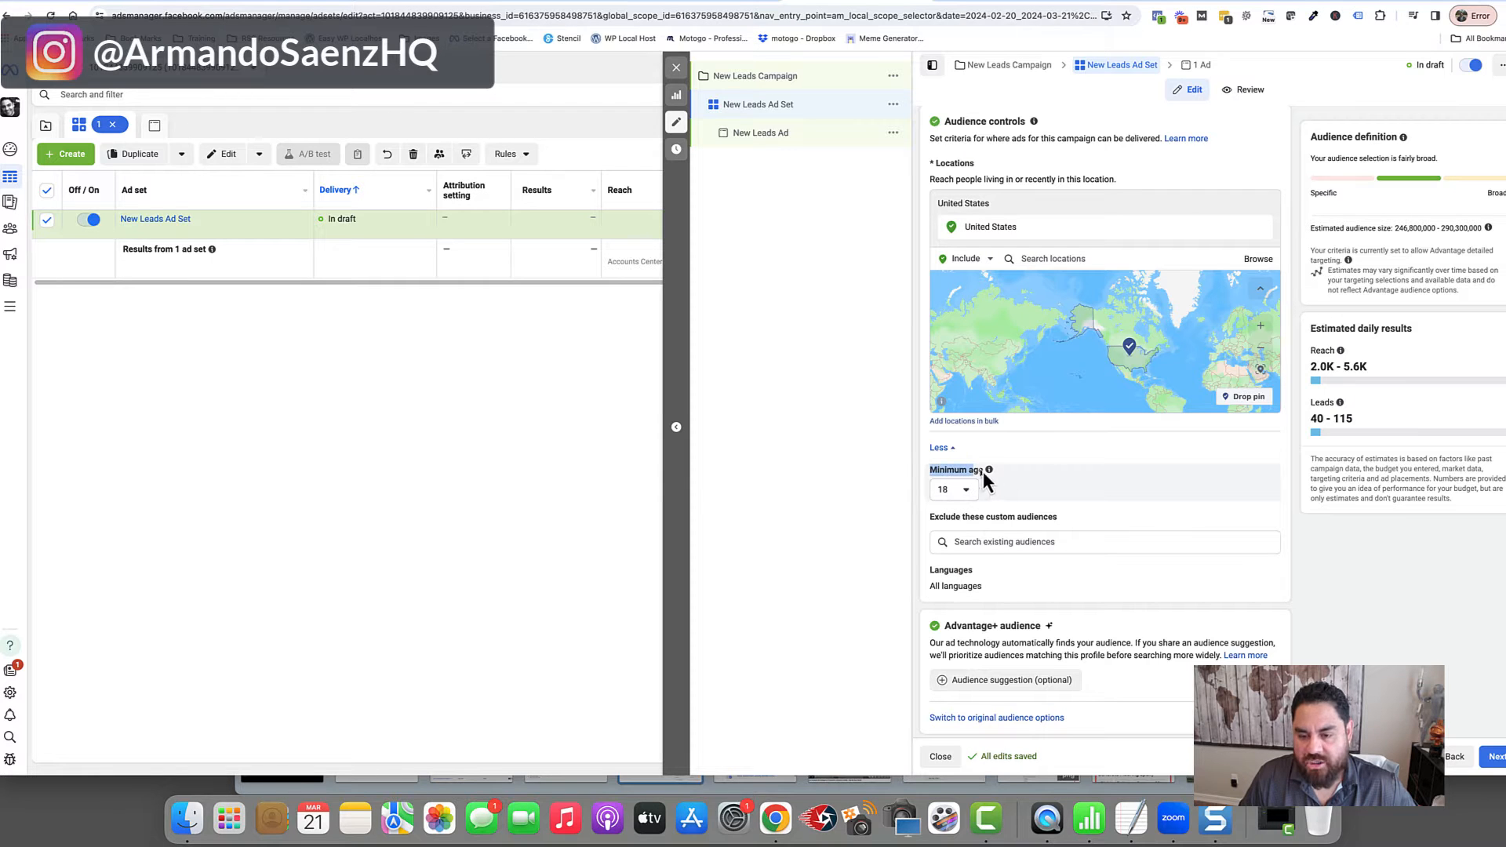
click(965, 490)
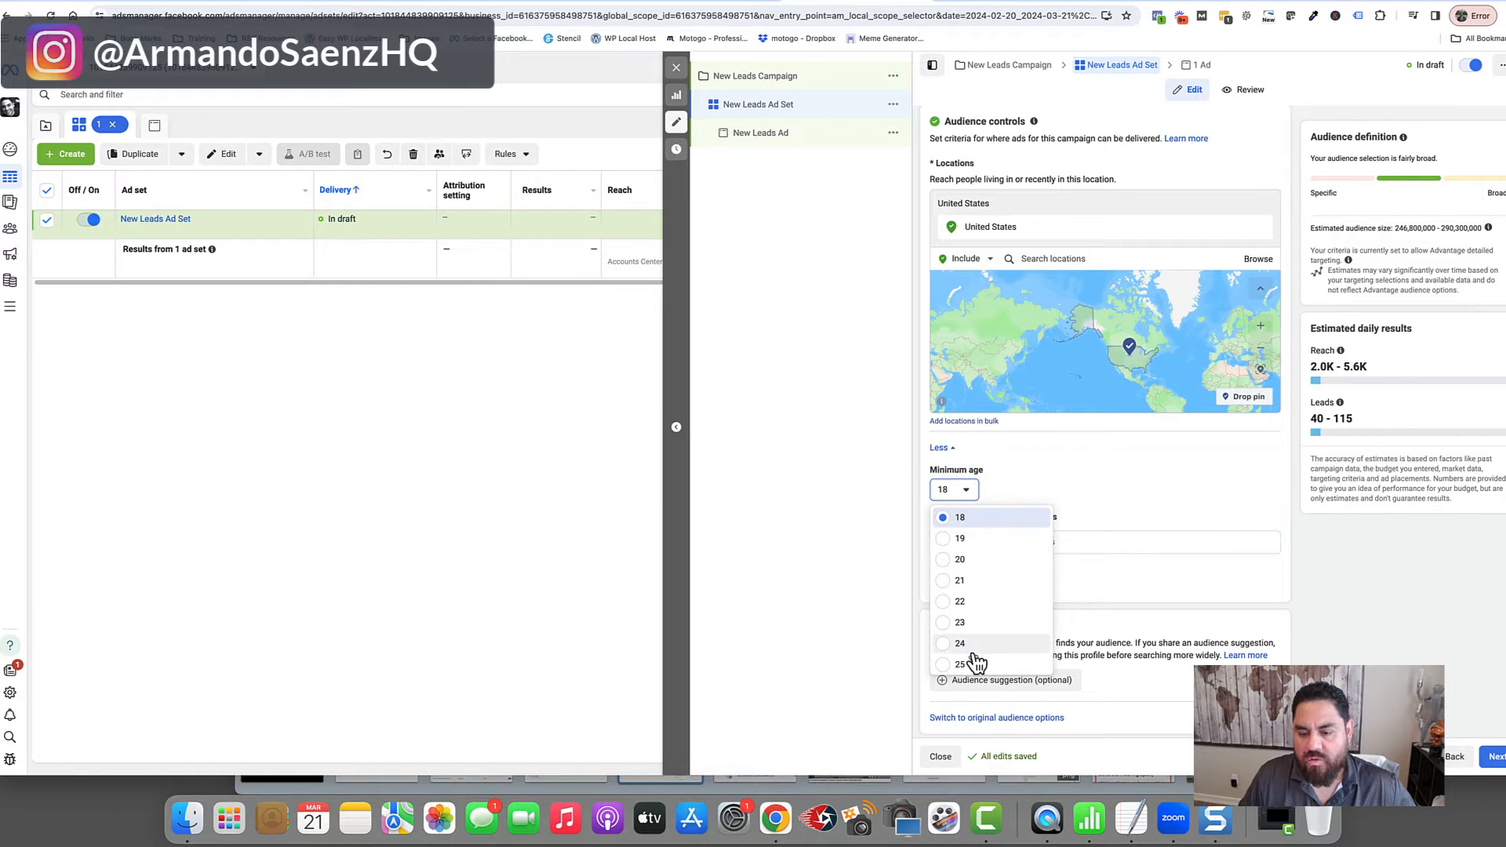
click(1079, 577)
- Open the audience Languages setting for editing and examine the option for excluding custom audiences
scroll(1078, 577, down, 1)
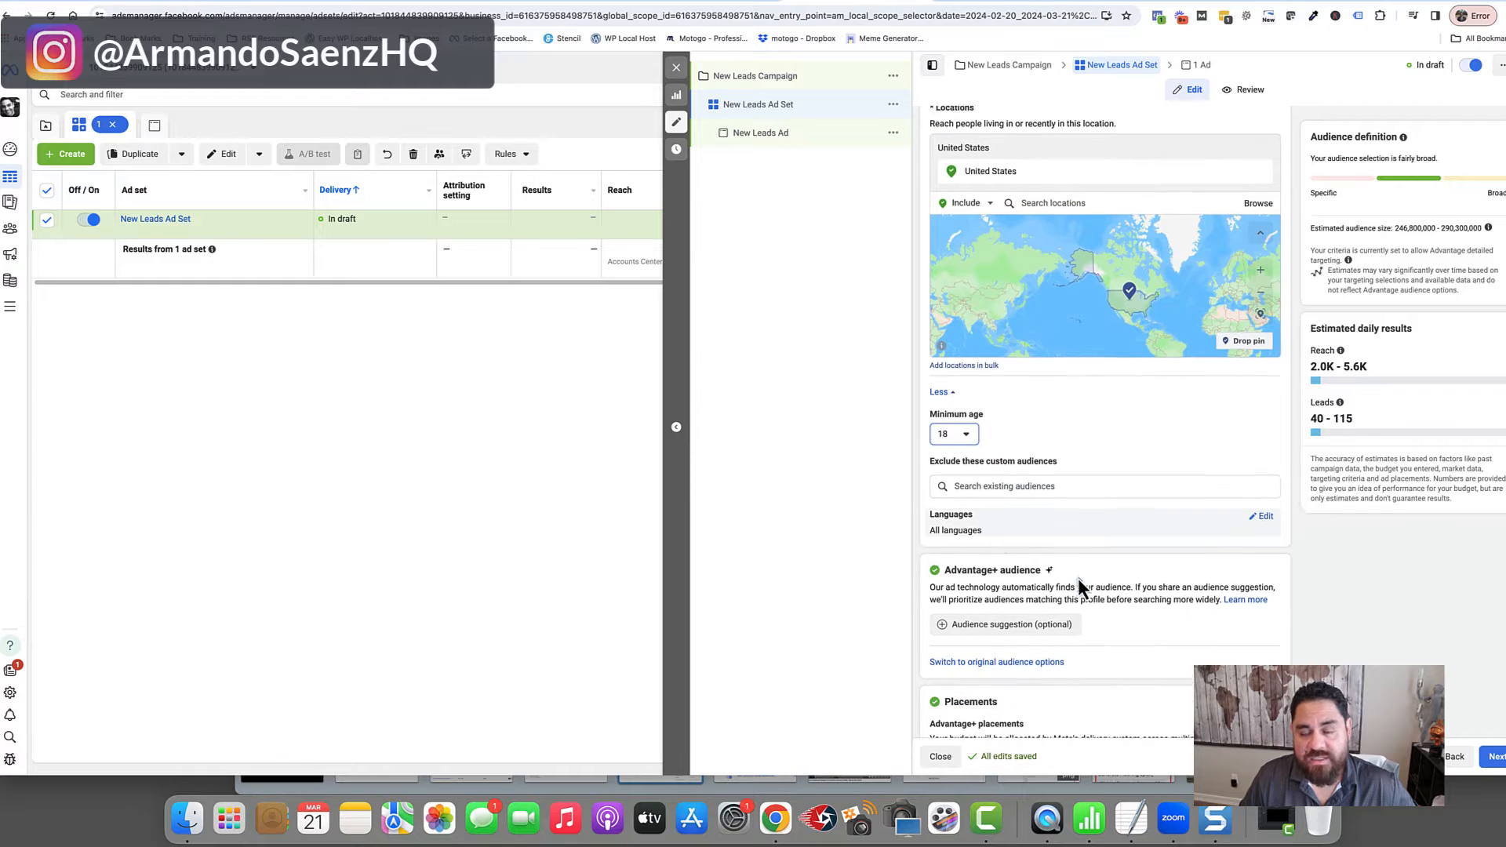
scroll(966, 519, down, 1)
mouse_move(971, 514)
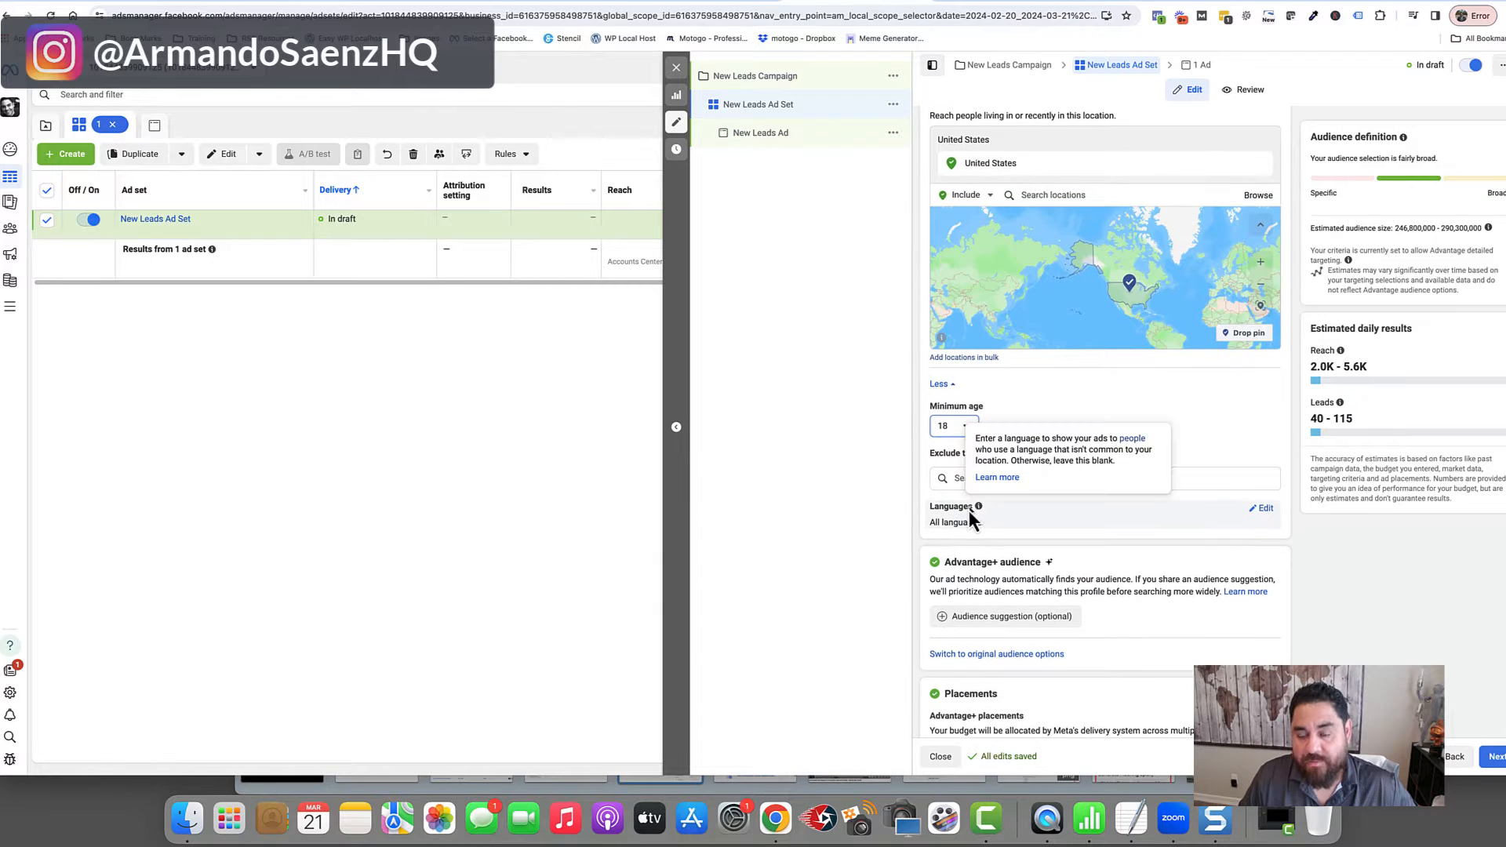
click(1262, 510)
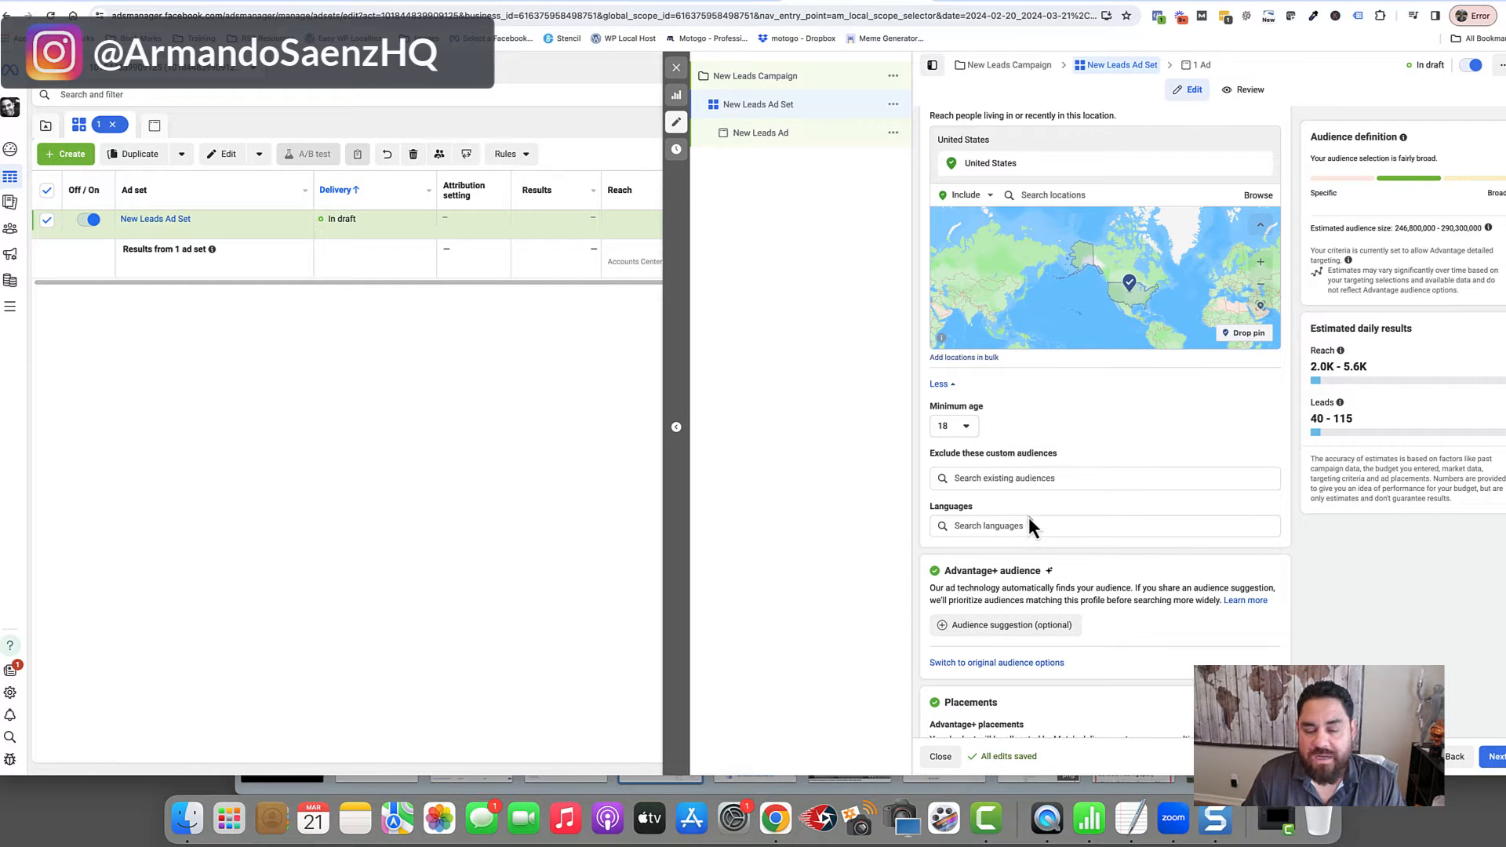
drag(946, 457, 992, 454)
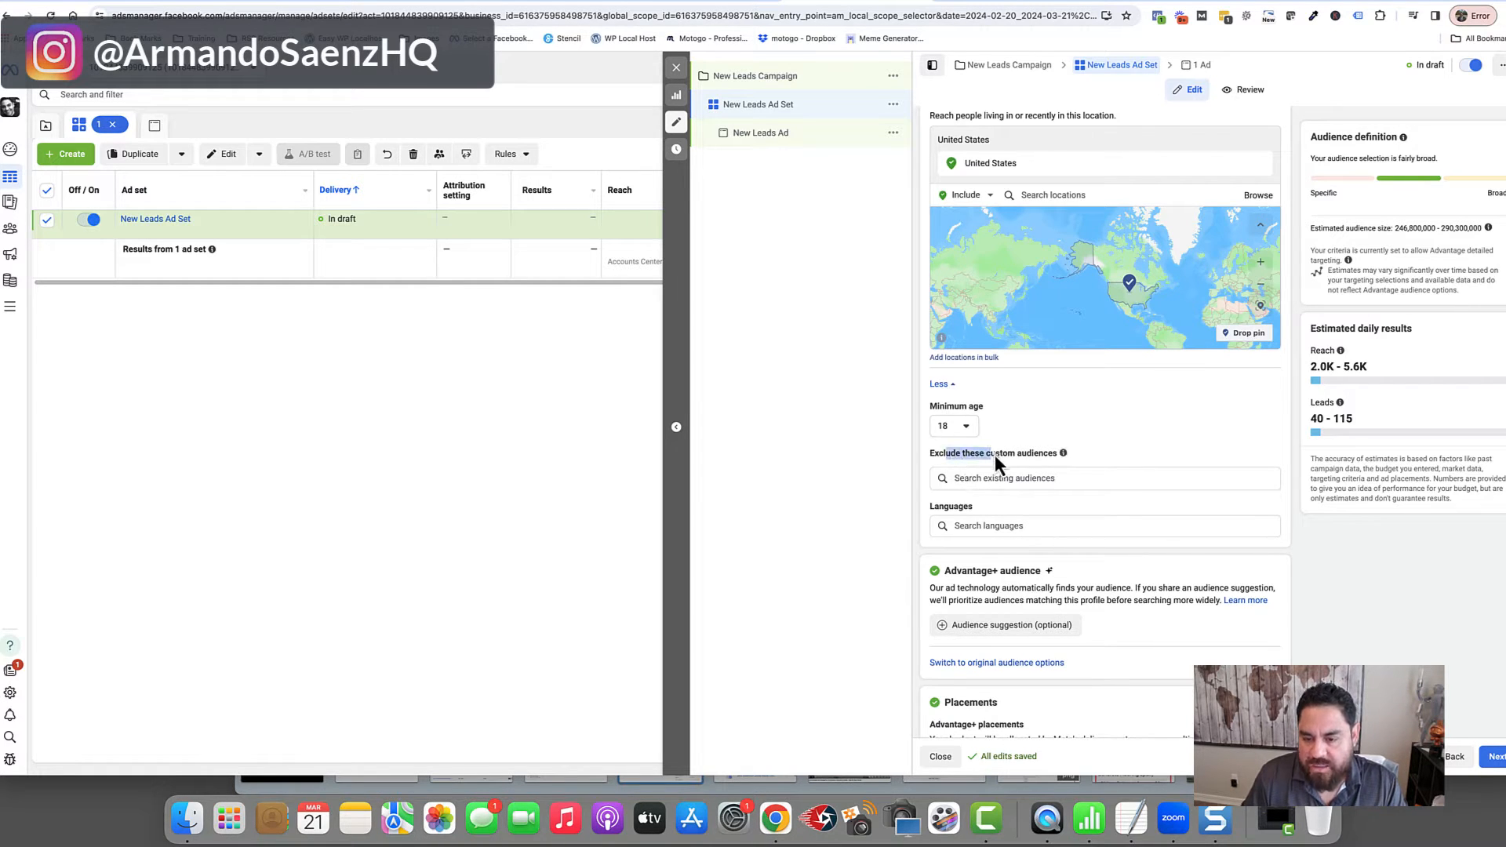
- Switch the ad set from Advantage+ placements to Manual placements
scroll(1012, 525, down, 2)
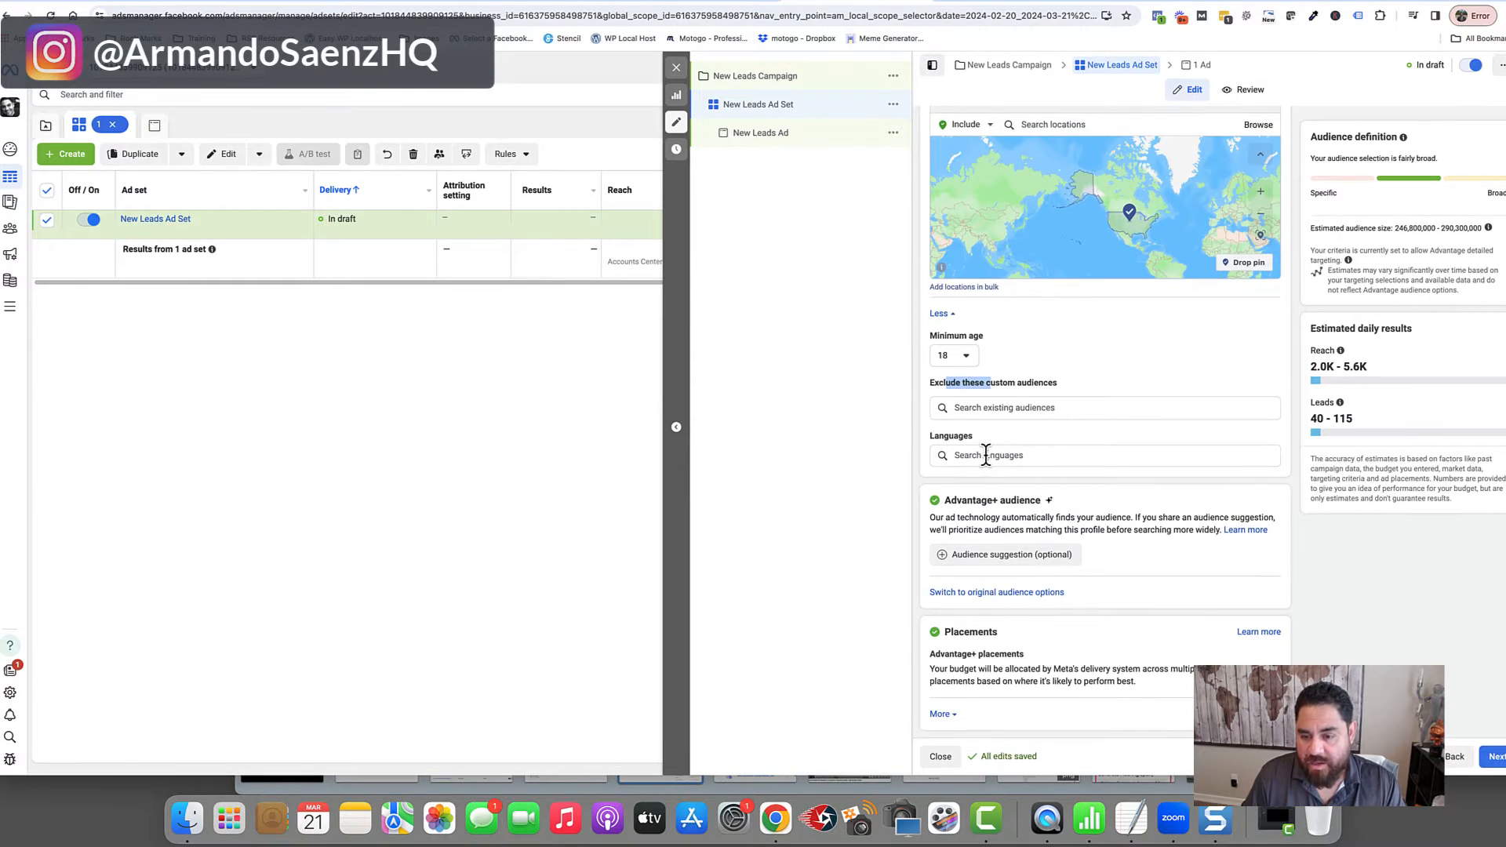
scroll(1020, 565, down, 5)
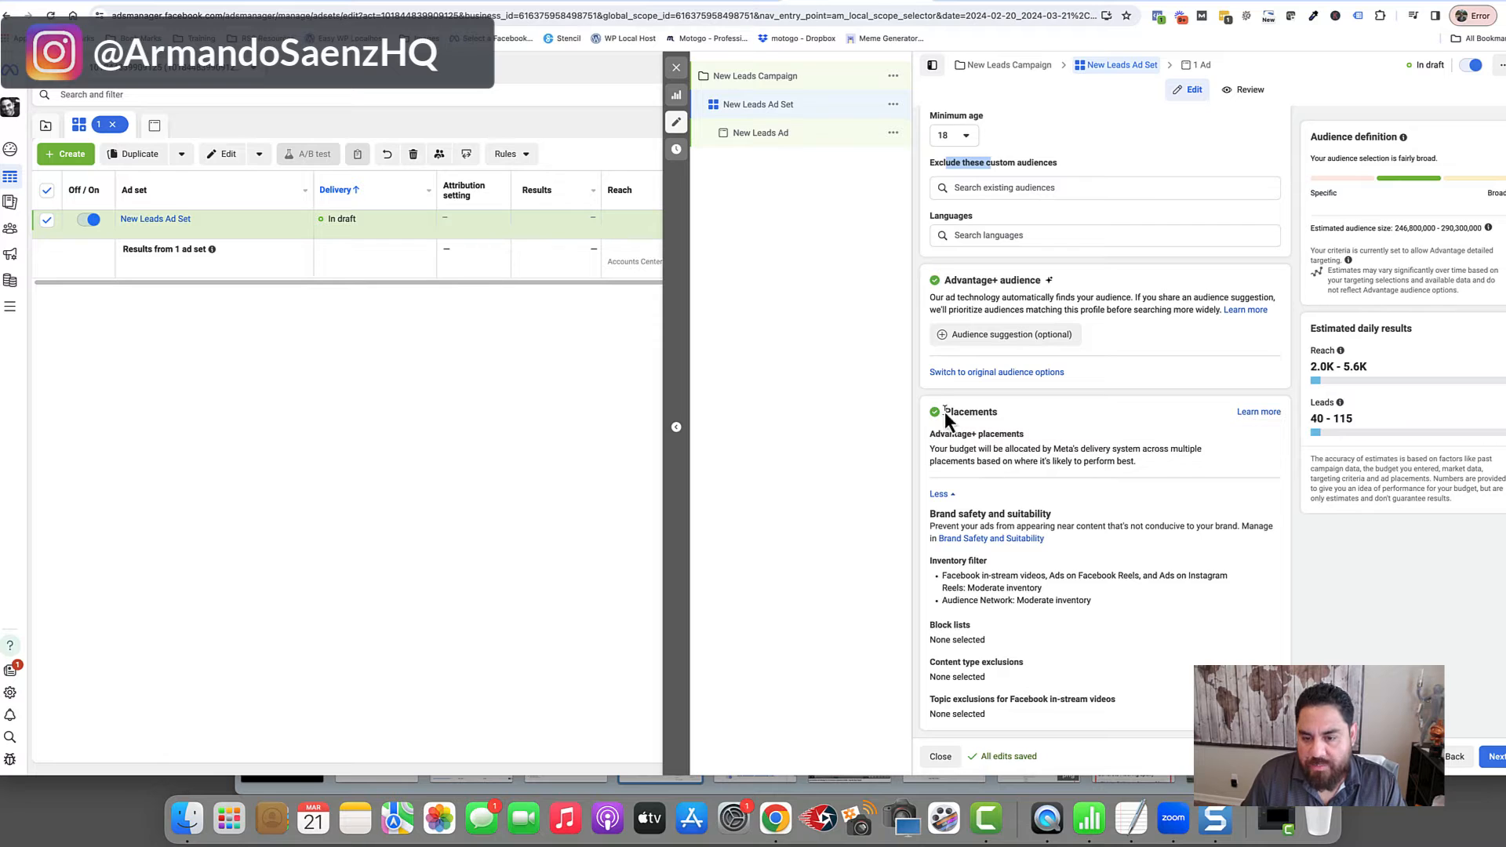
drag(945, 411, 956, 440)
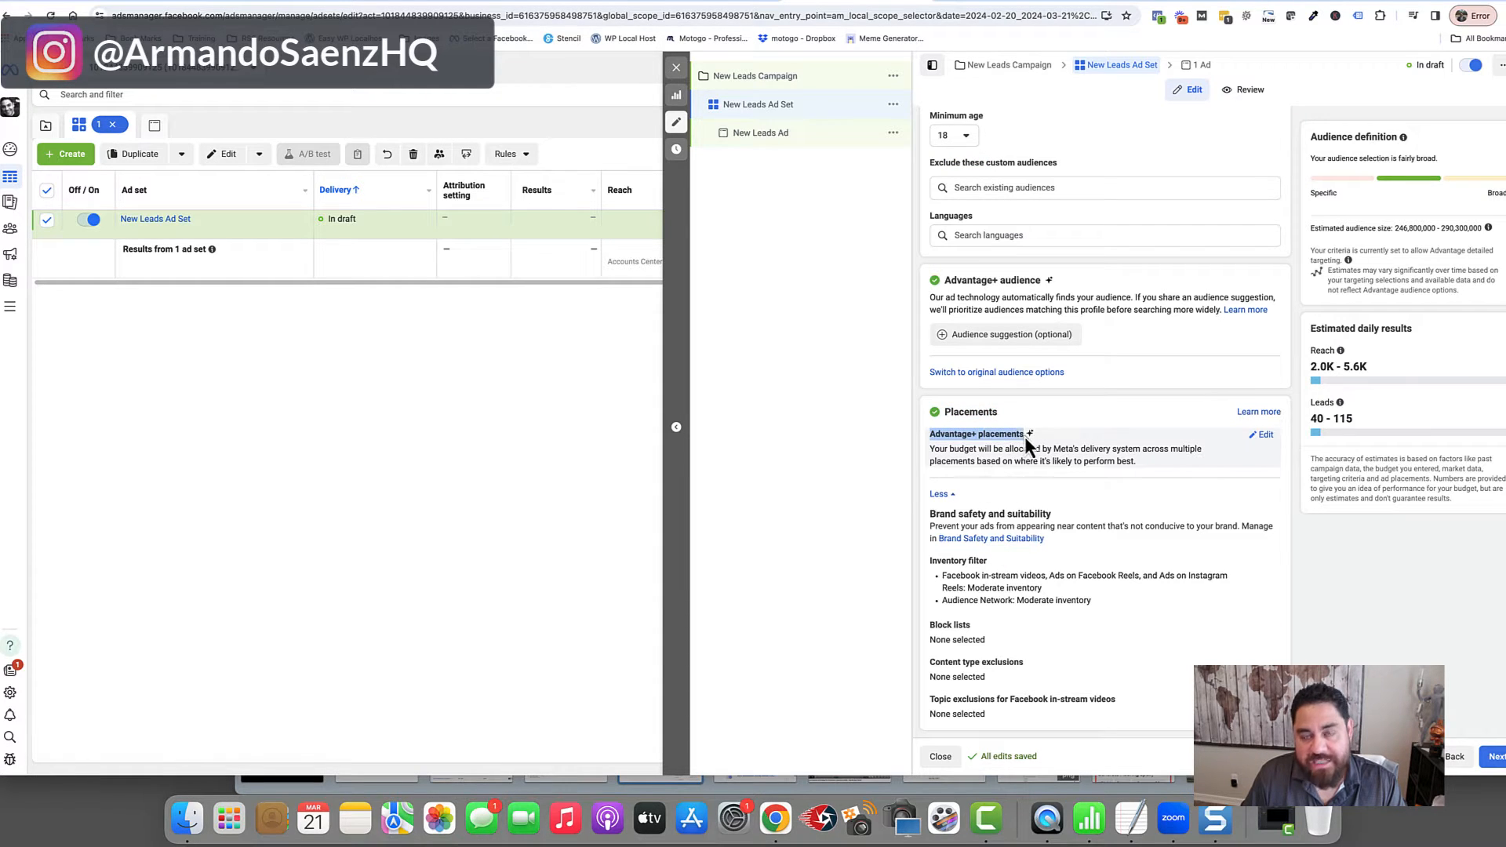
click(1265, 437)
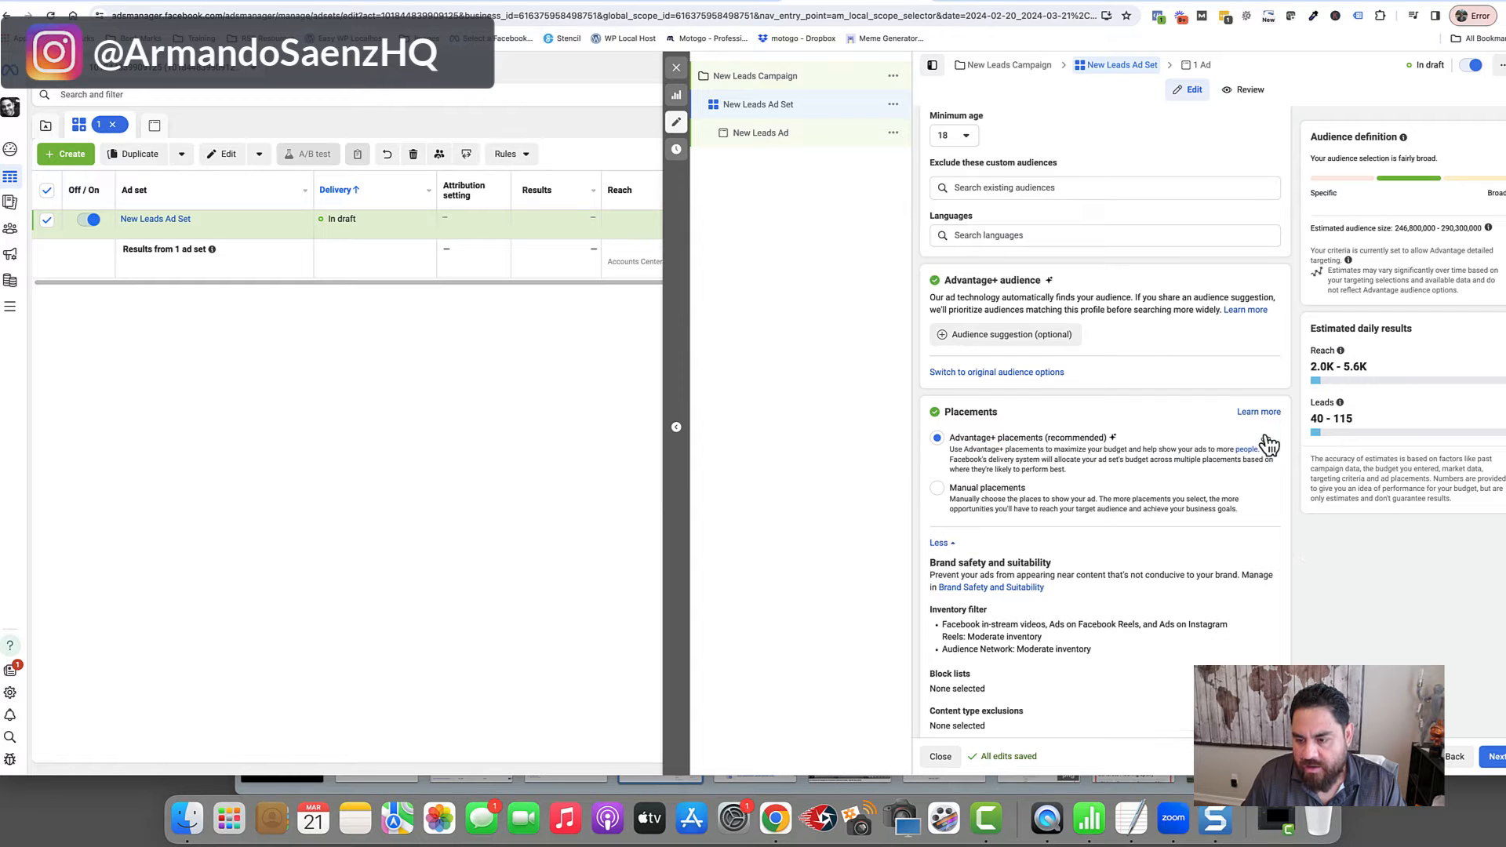
click(936, 487)
scroll(936, 492, down, 5)
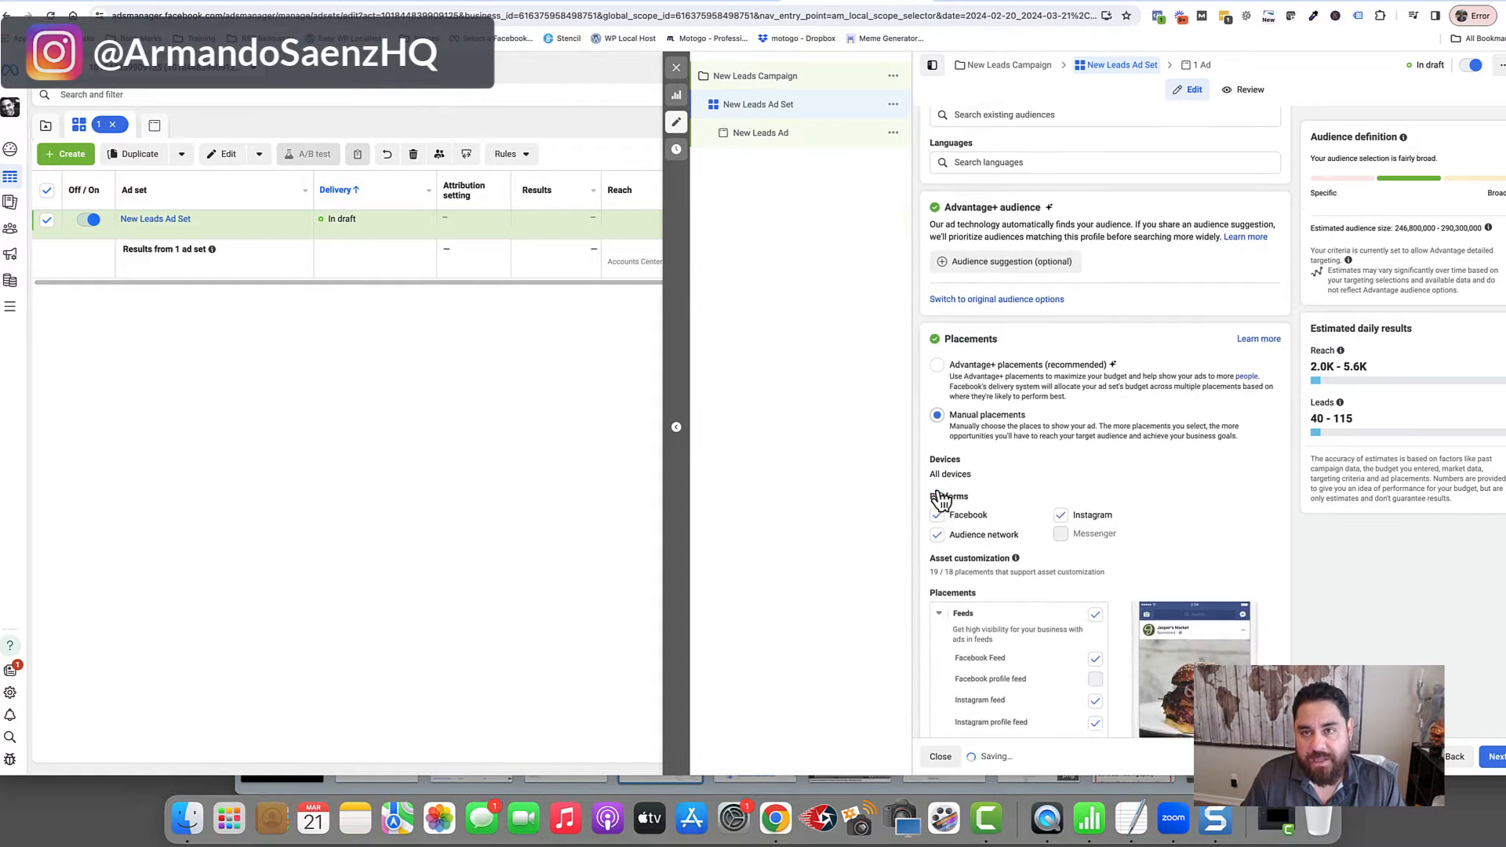
- Exclude the Instagram and Audience network platforms from the ad set's manual placements
scroll(936, 491, down, 1)
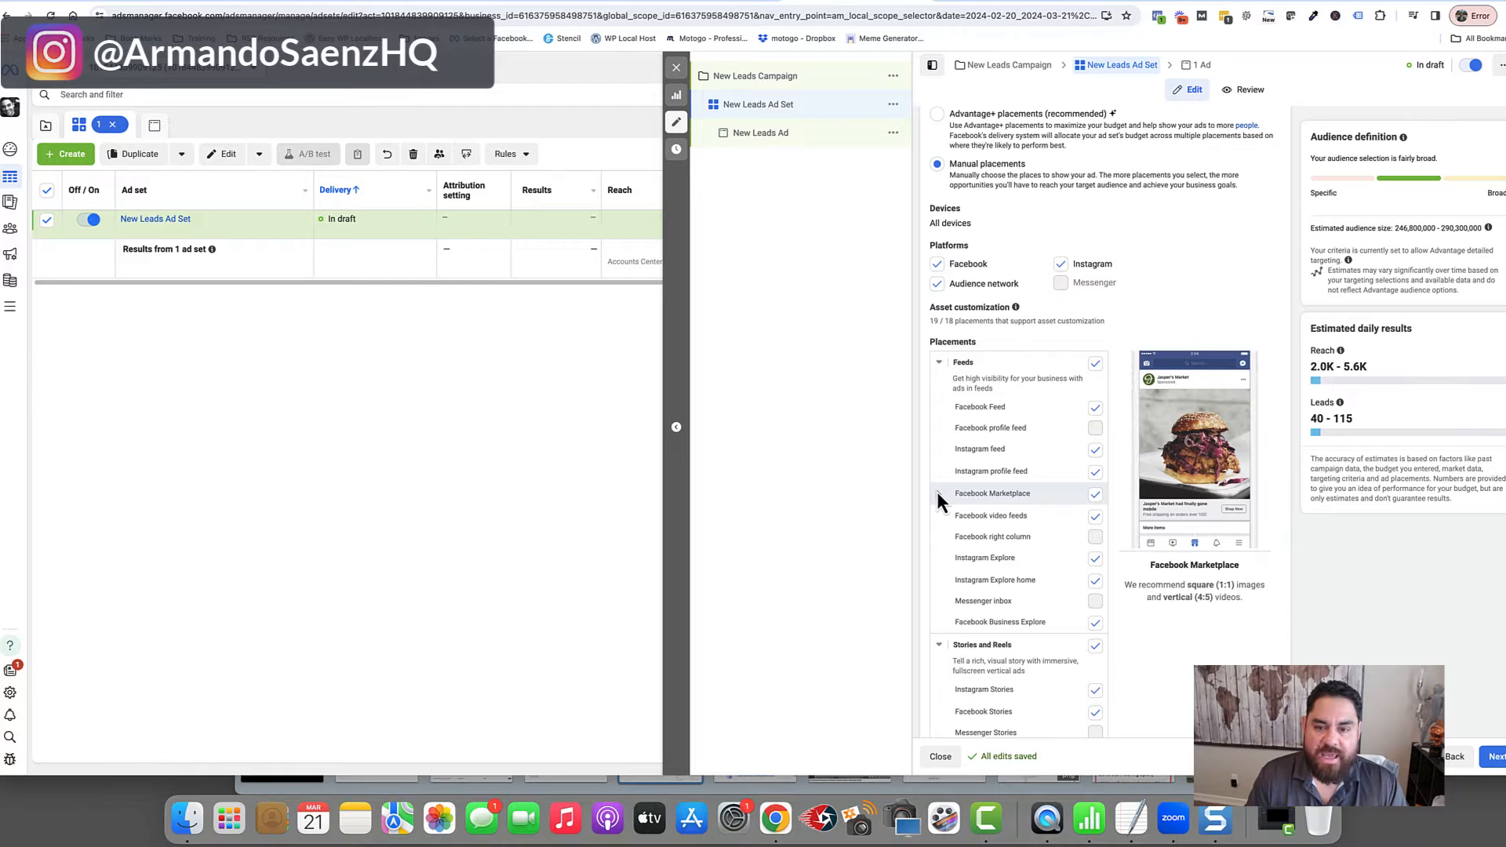
click(1061, 264)
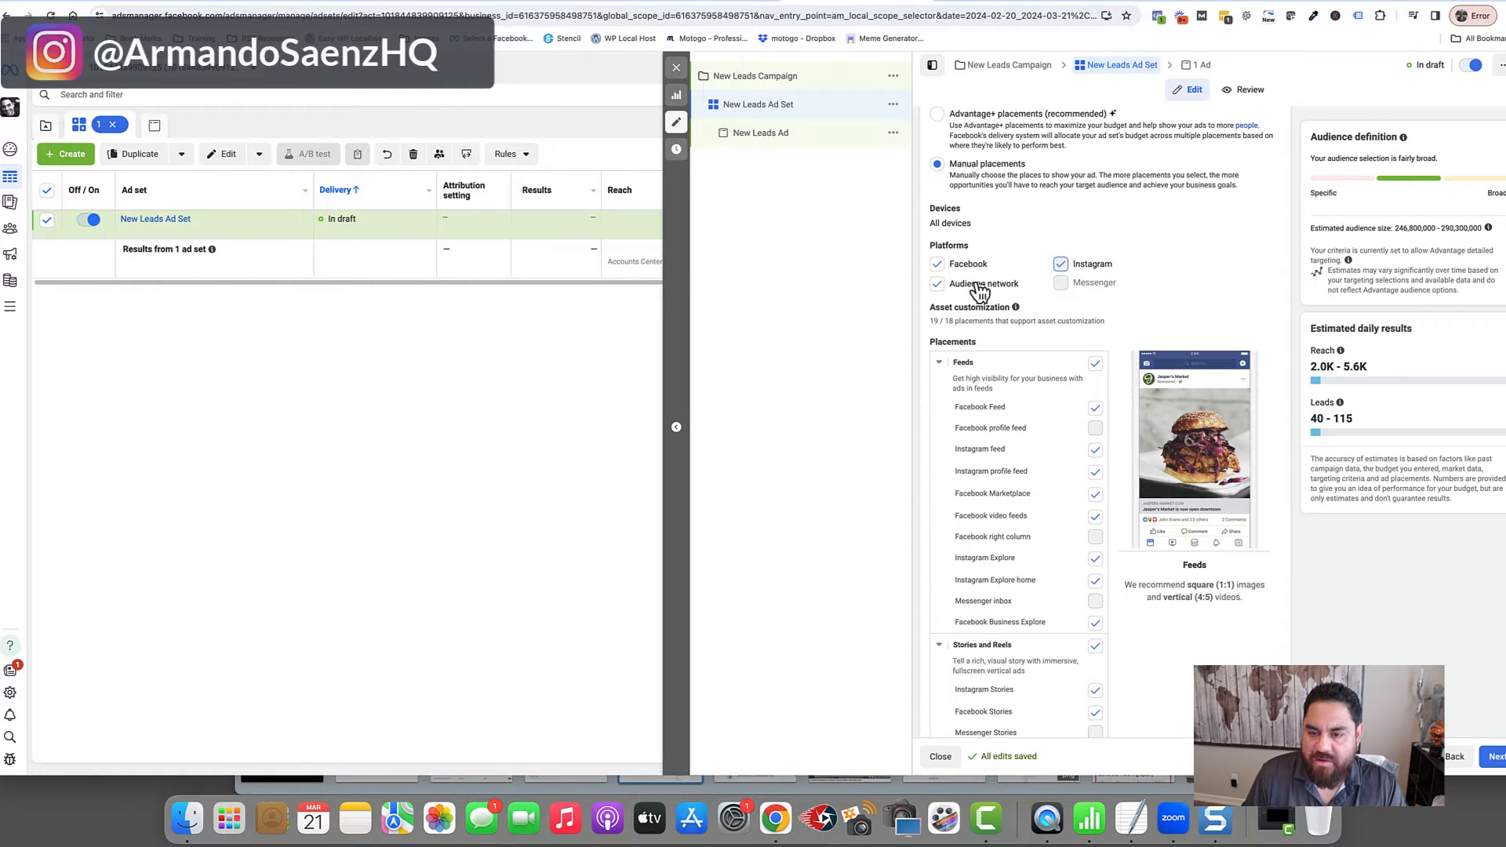
click(971, 284)
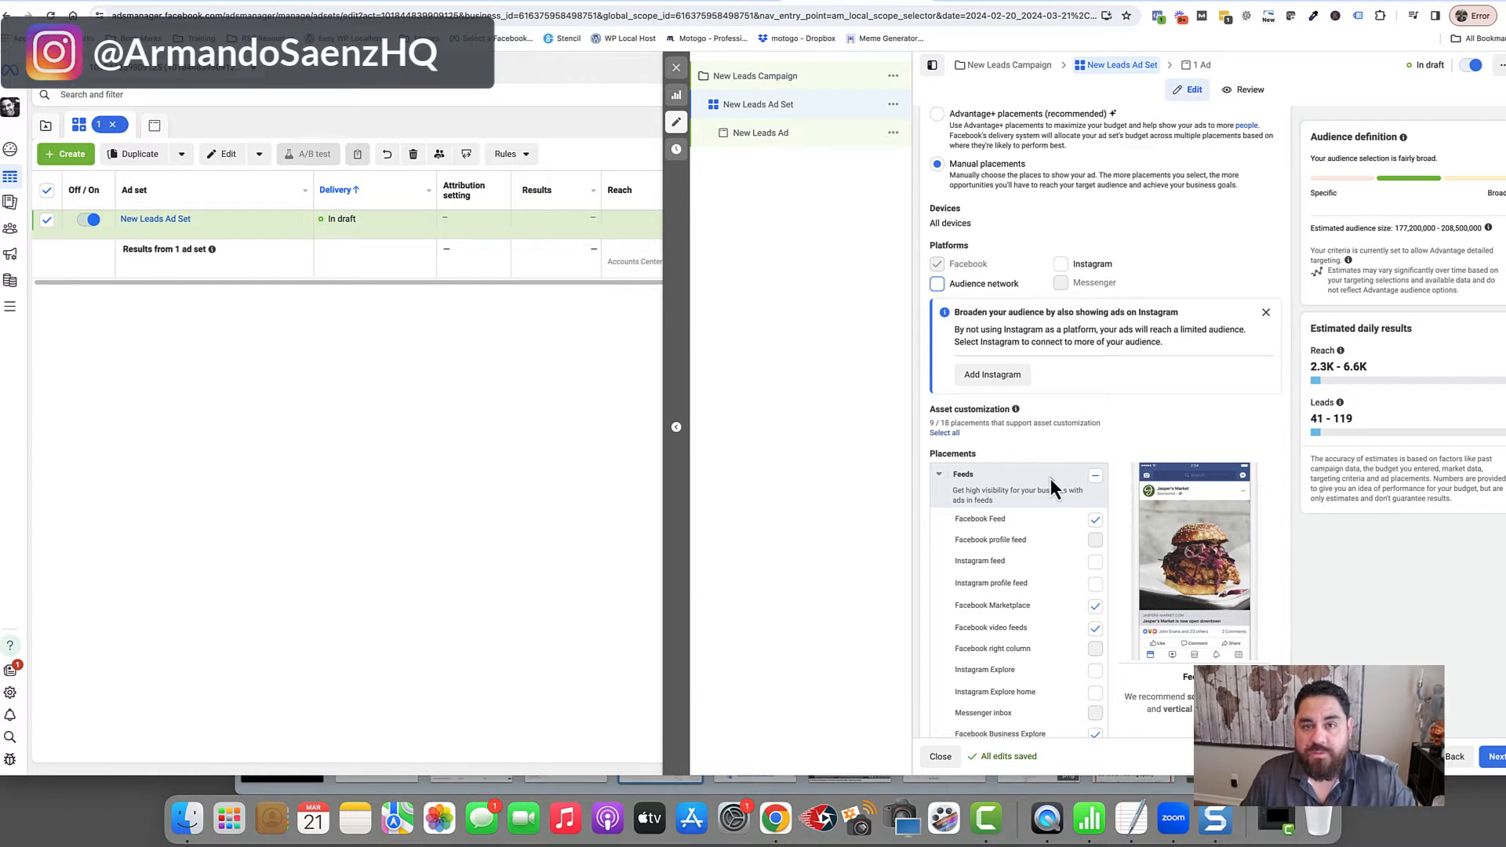
- Deselect the whole In-stream ads for videos and reels group in the ad set's placements
scroll(1115, 513, down, 3)
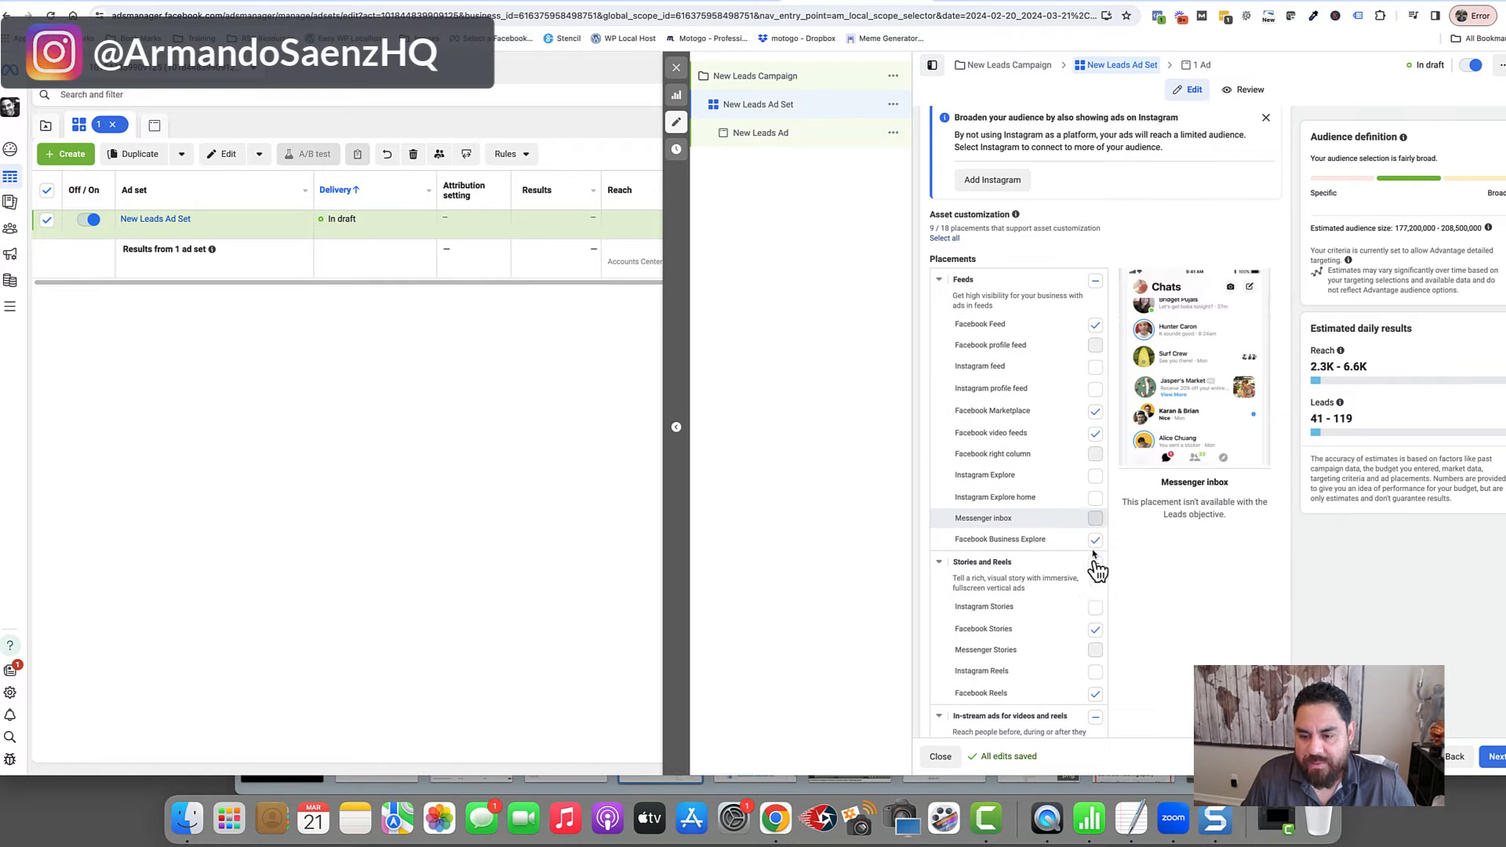
scroll(1081, 535, down, 2)
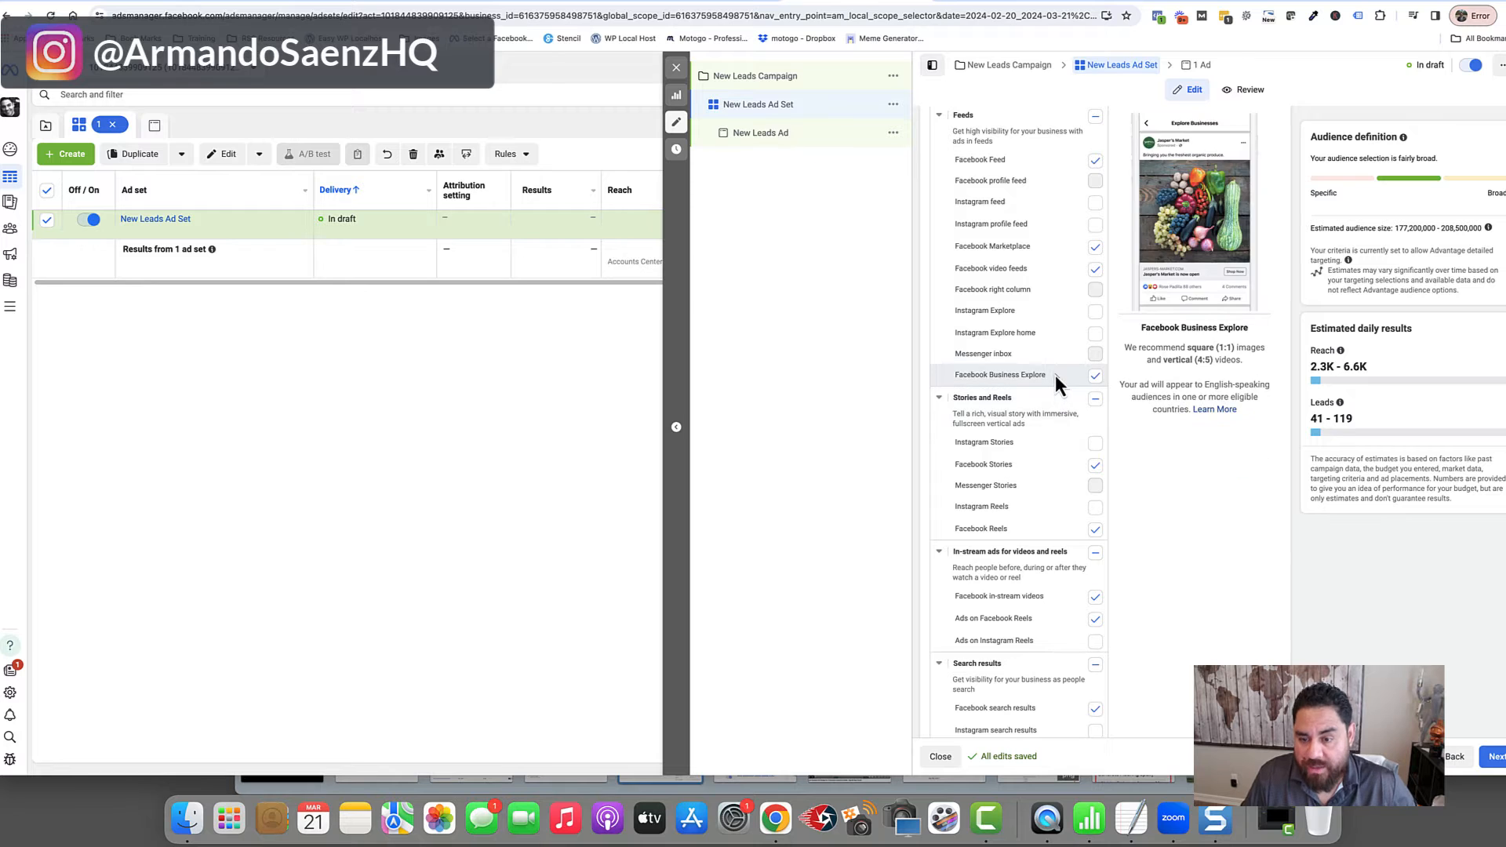
scroll(1052, 524, down, 1)
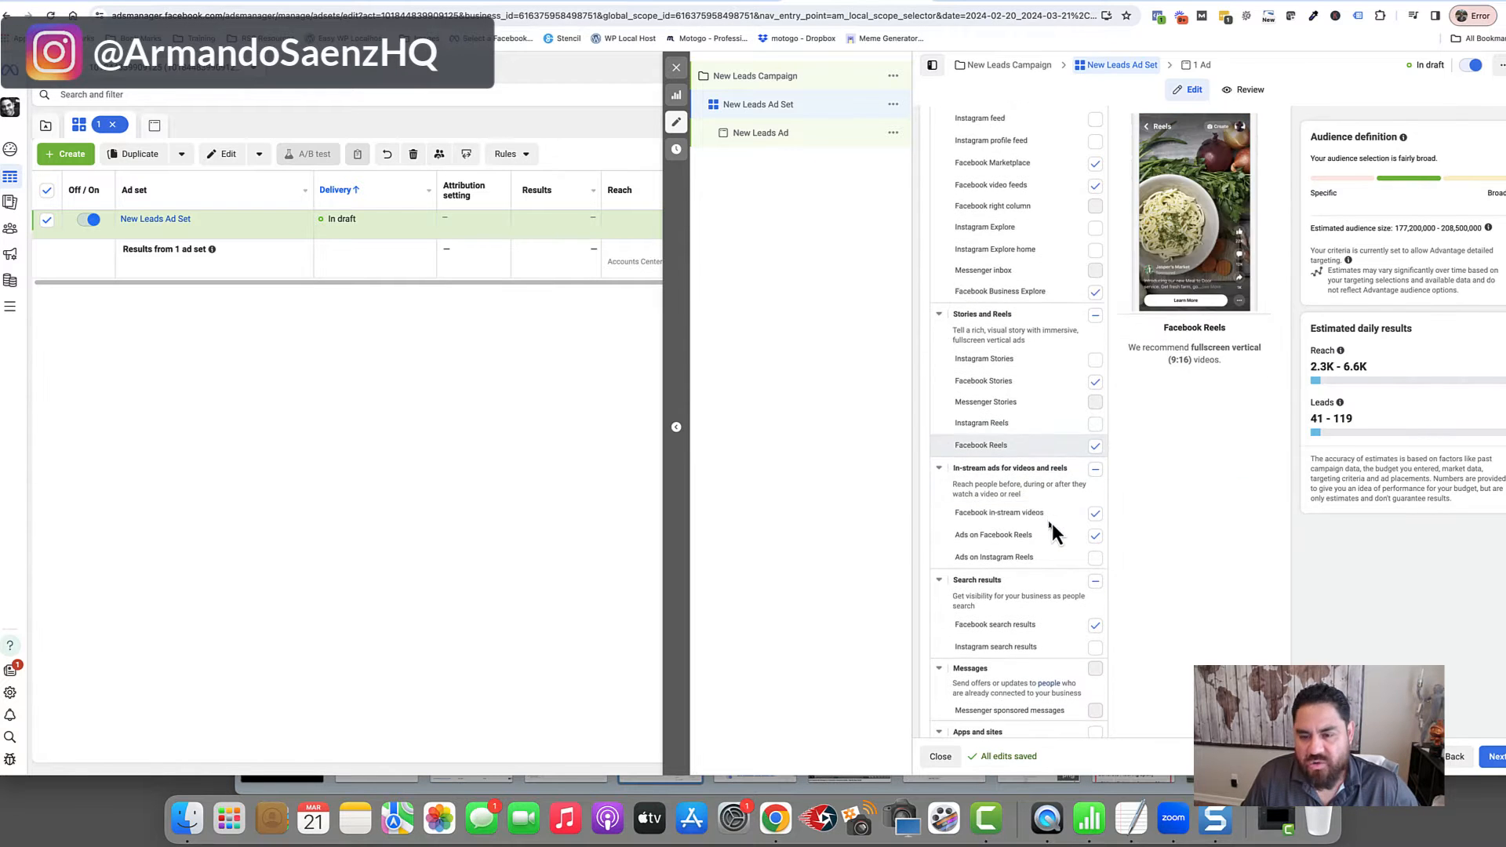
click(1095, 470)
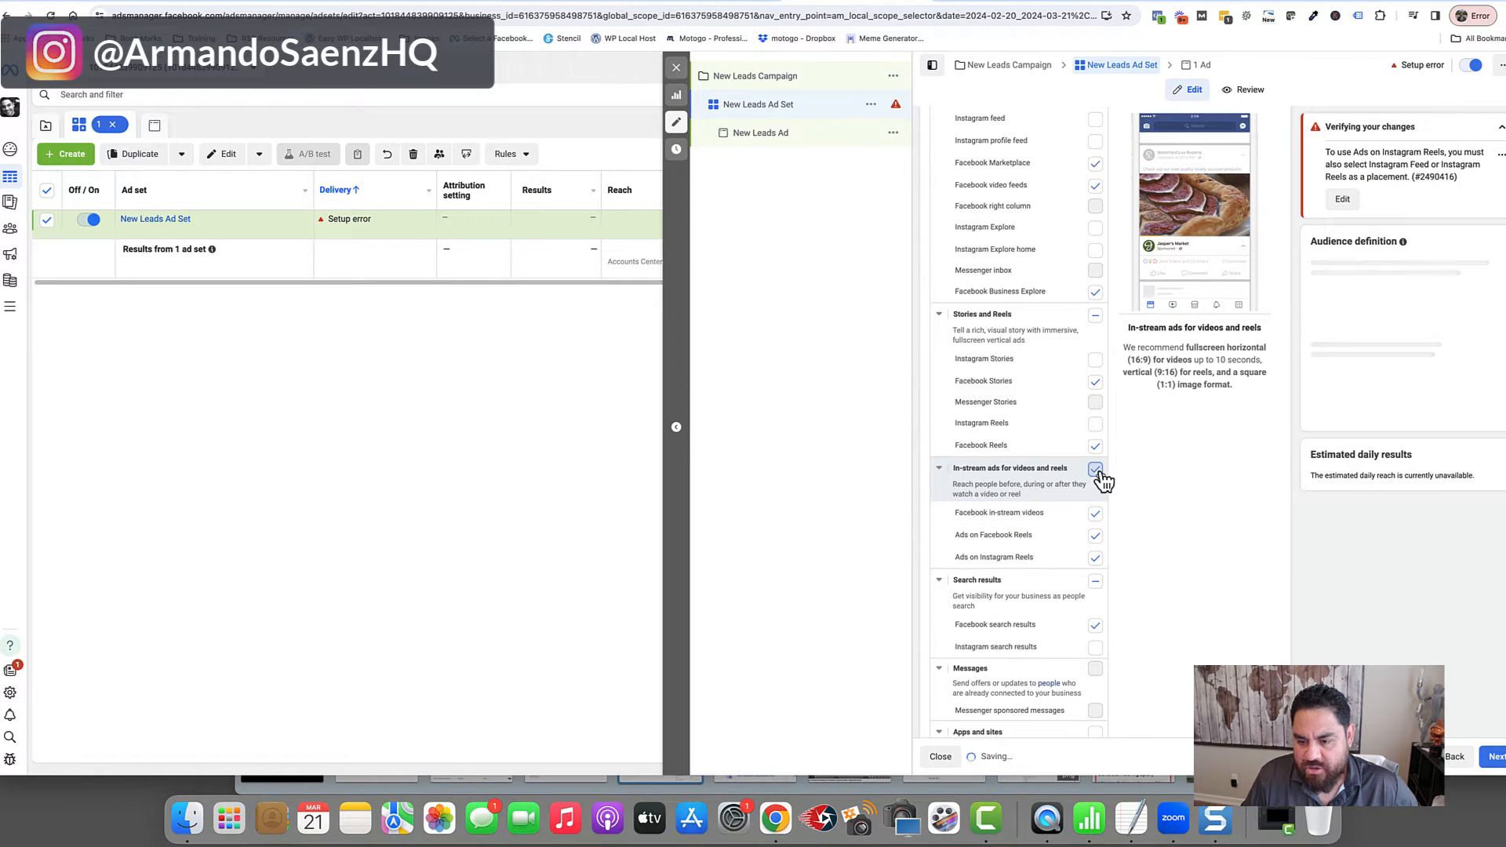
click(1097, 470)
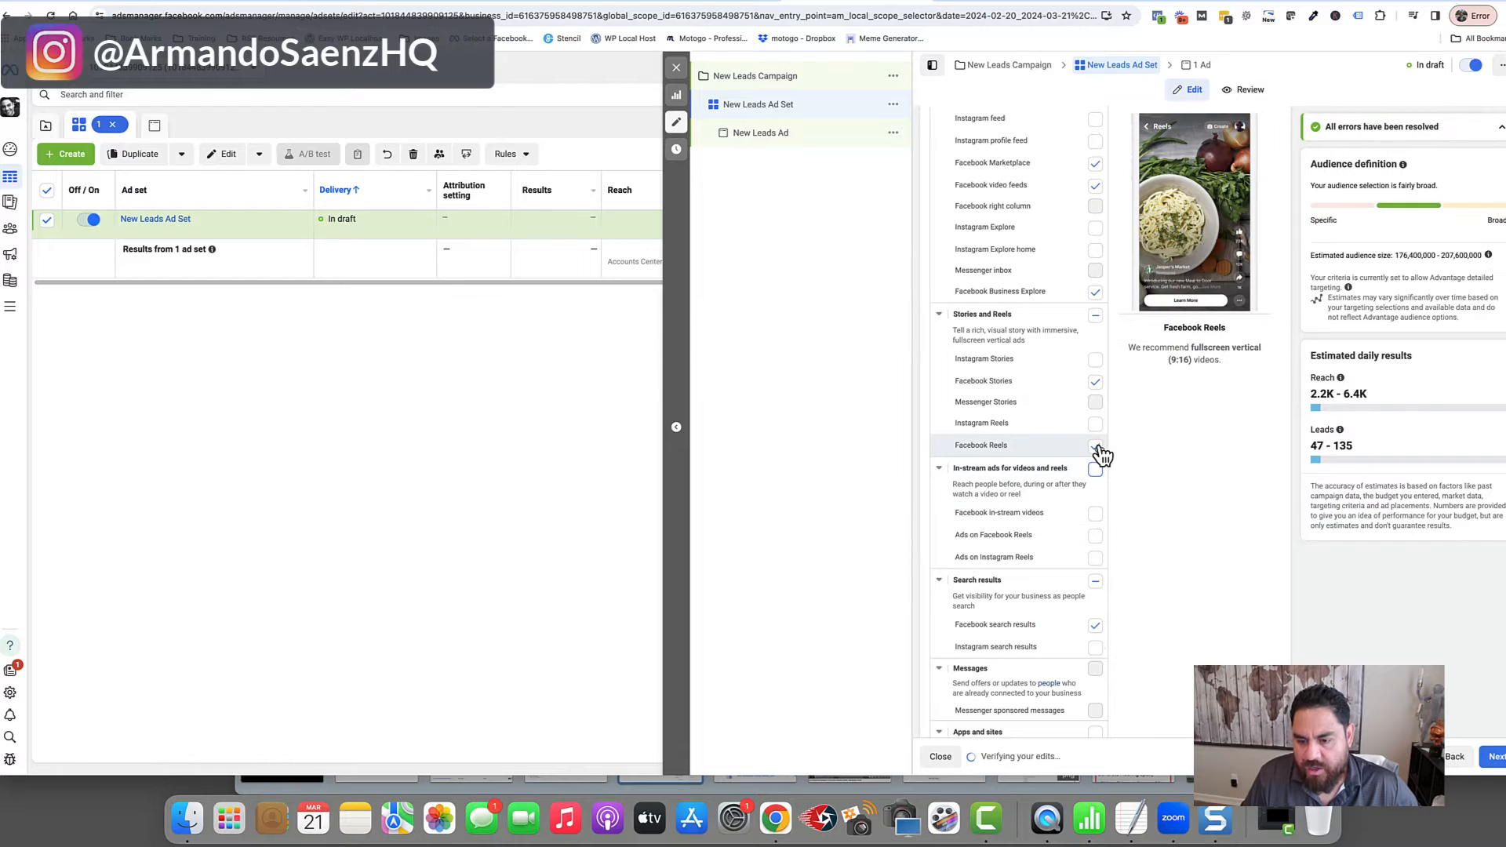
- Deselect the Facebook Reels and Facebook search results placements in the ad set
click(1097, 447)
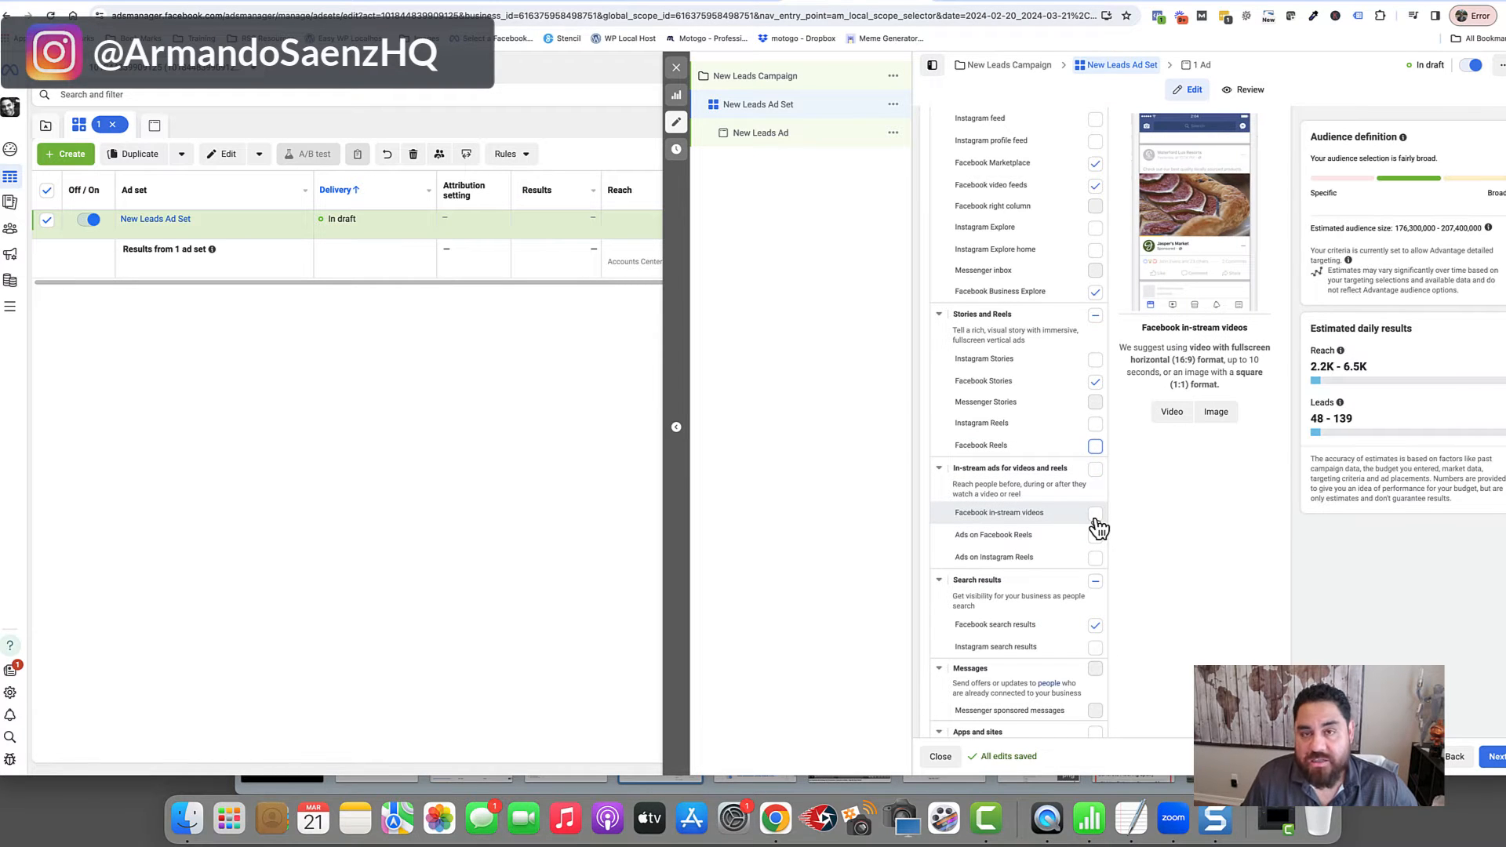
scroll(1082, 519, down, 3)
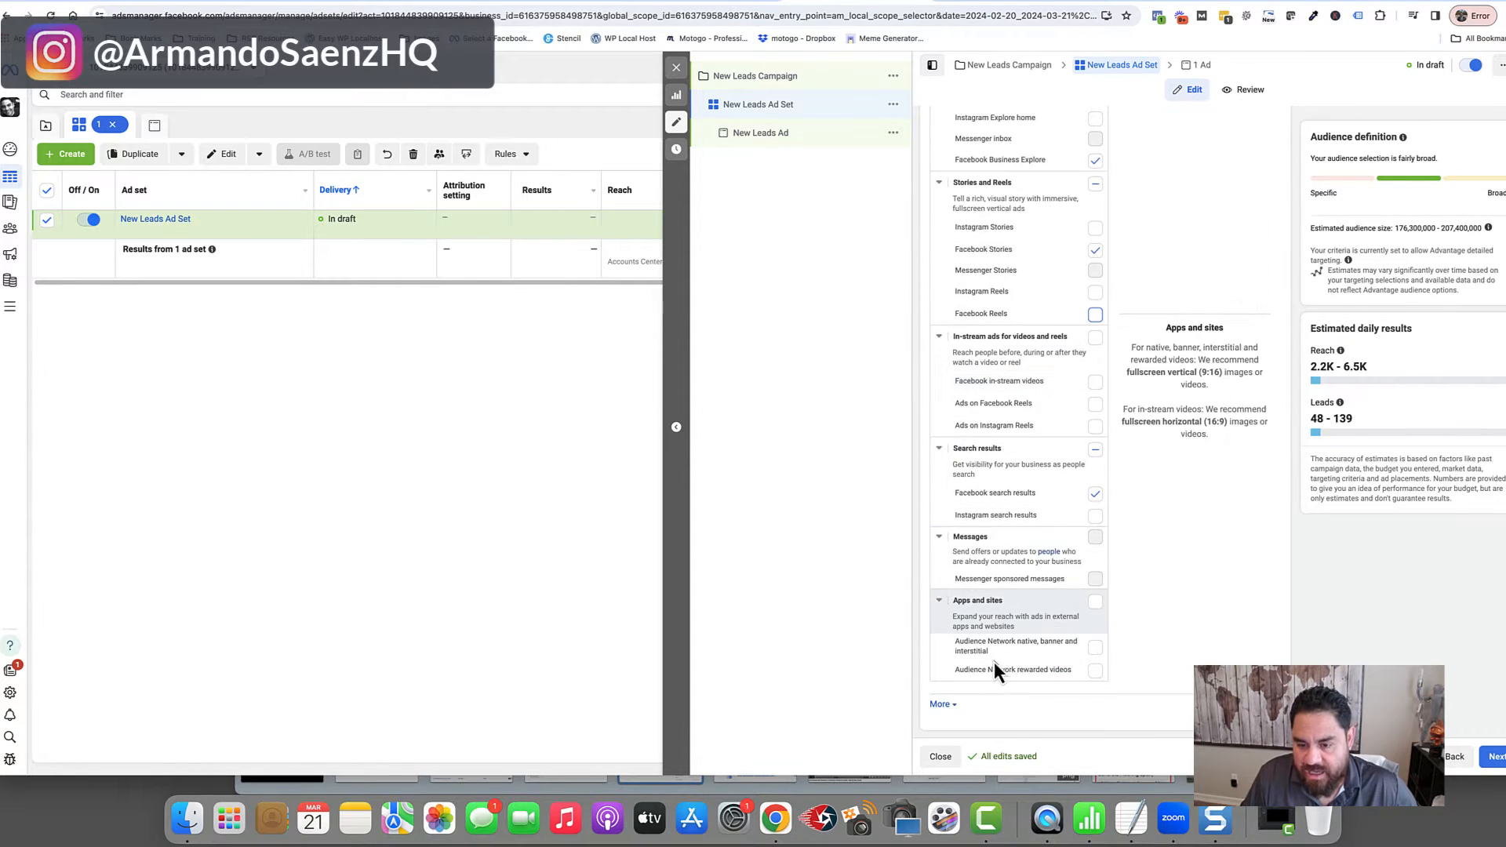
click(1096, 496)
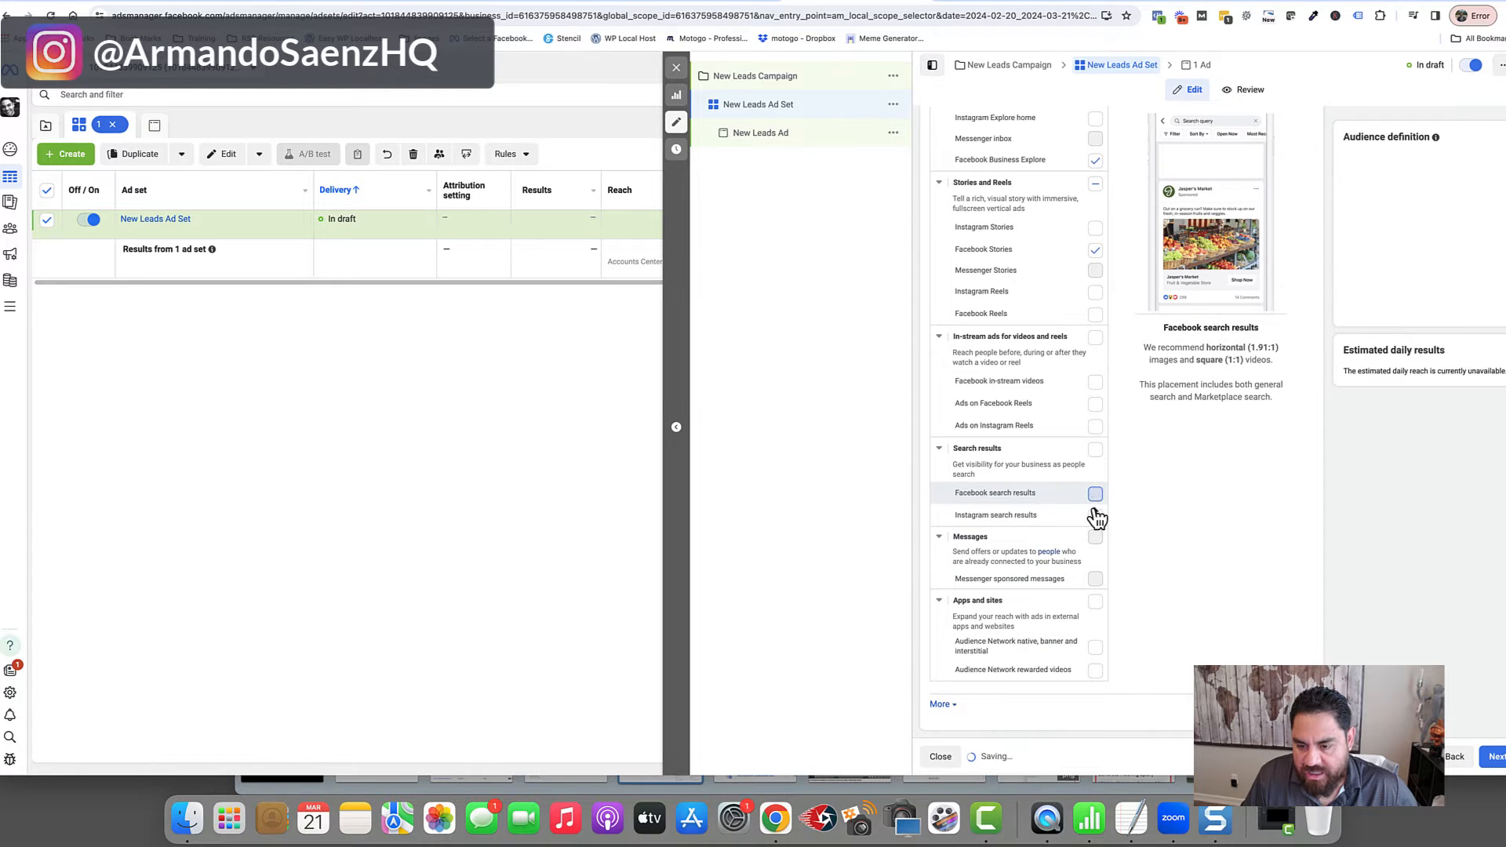
- Add the existing kennypools video from the account's media to the New Leads Ad, leaving it untrimmed
click(761, 134)
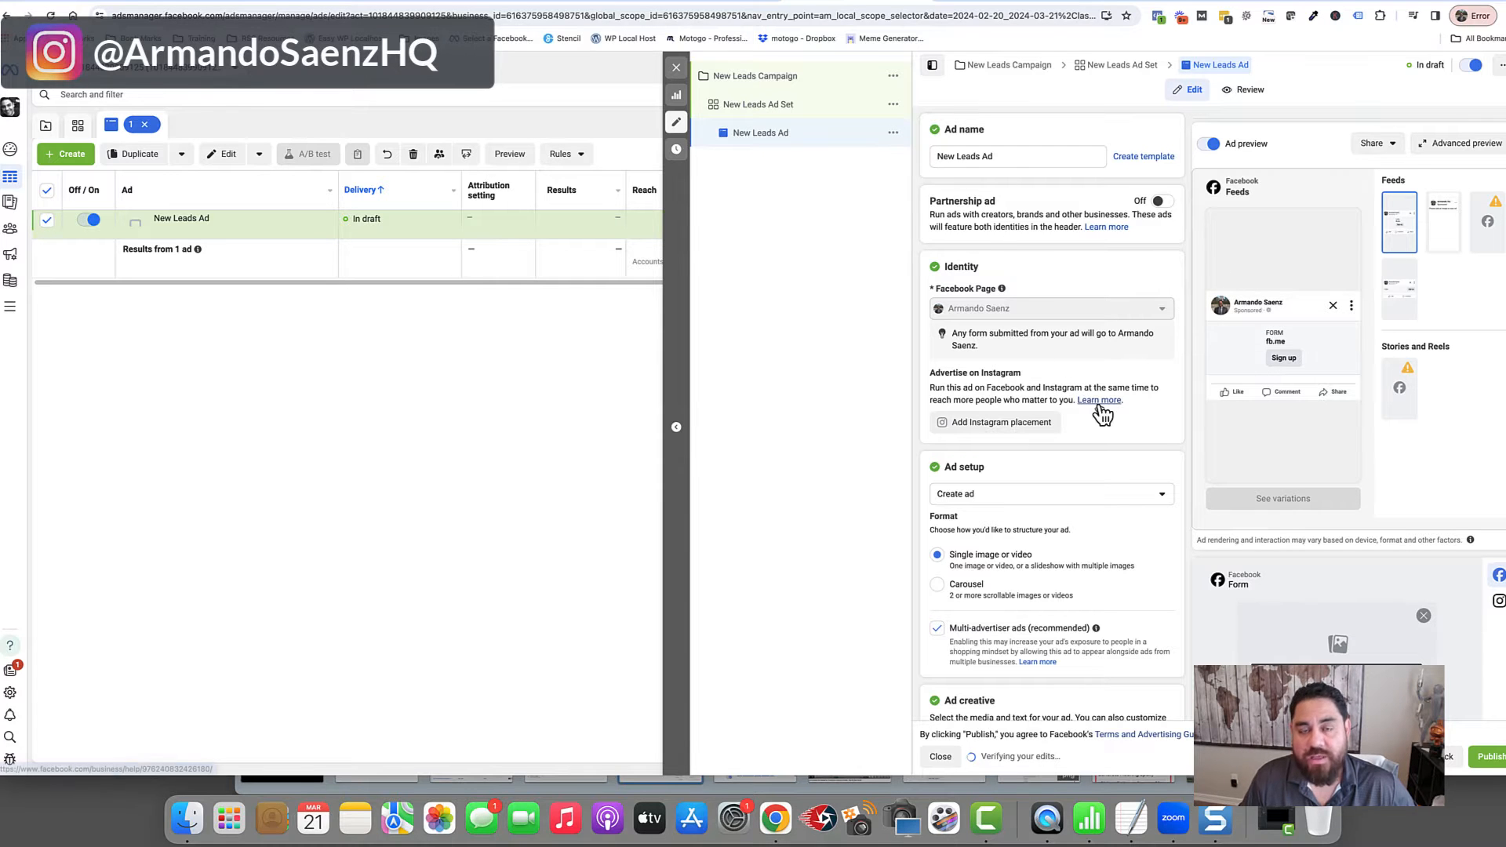
scroll(1100, 412, down, 1)
scroll(1102, 414, down, 5)
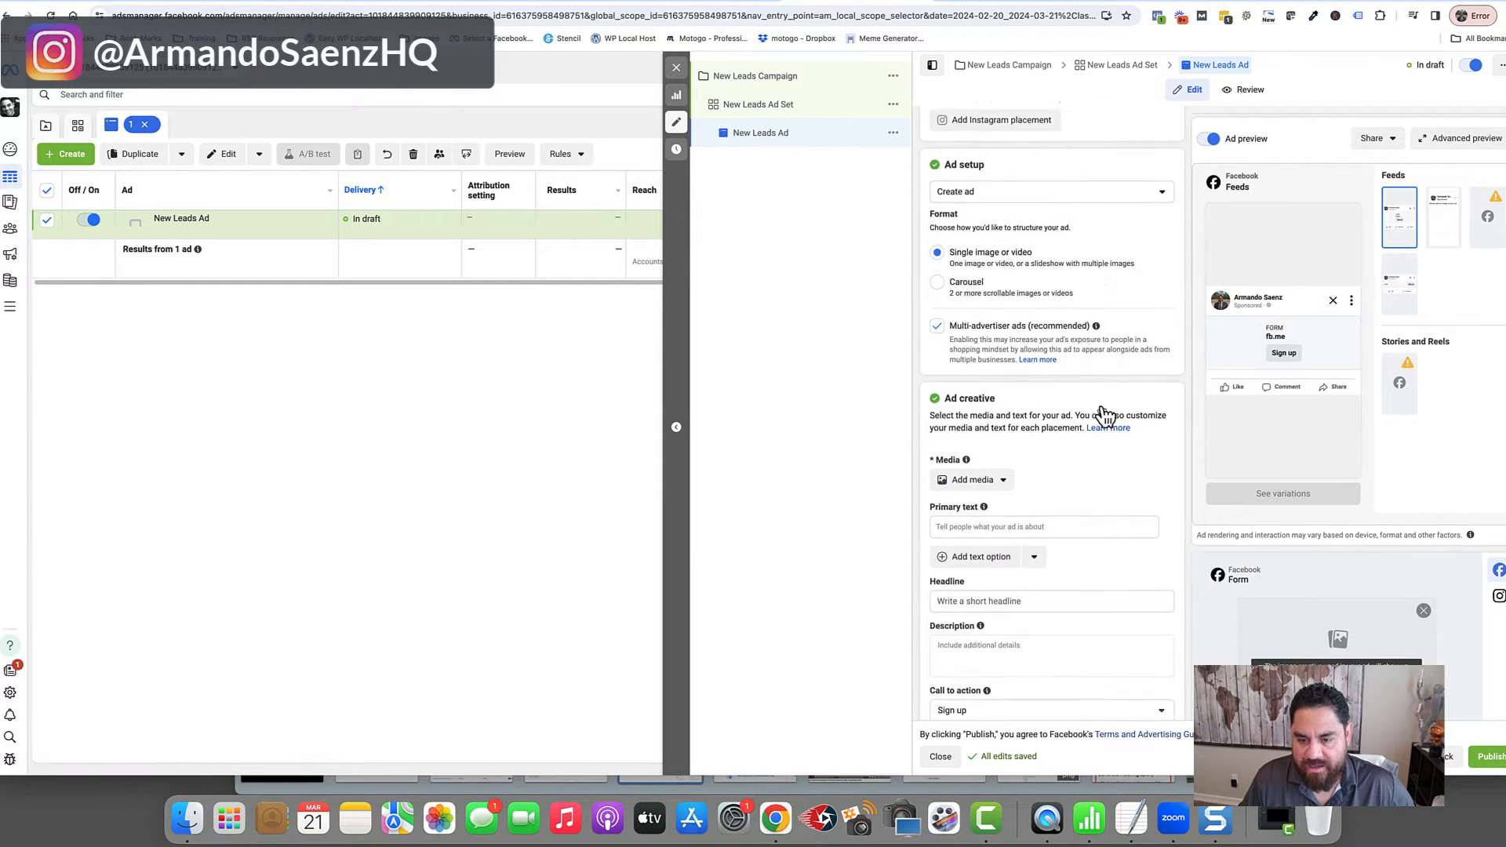
drag(947, 248, 998, 250)
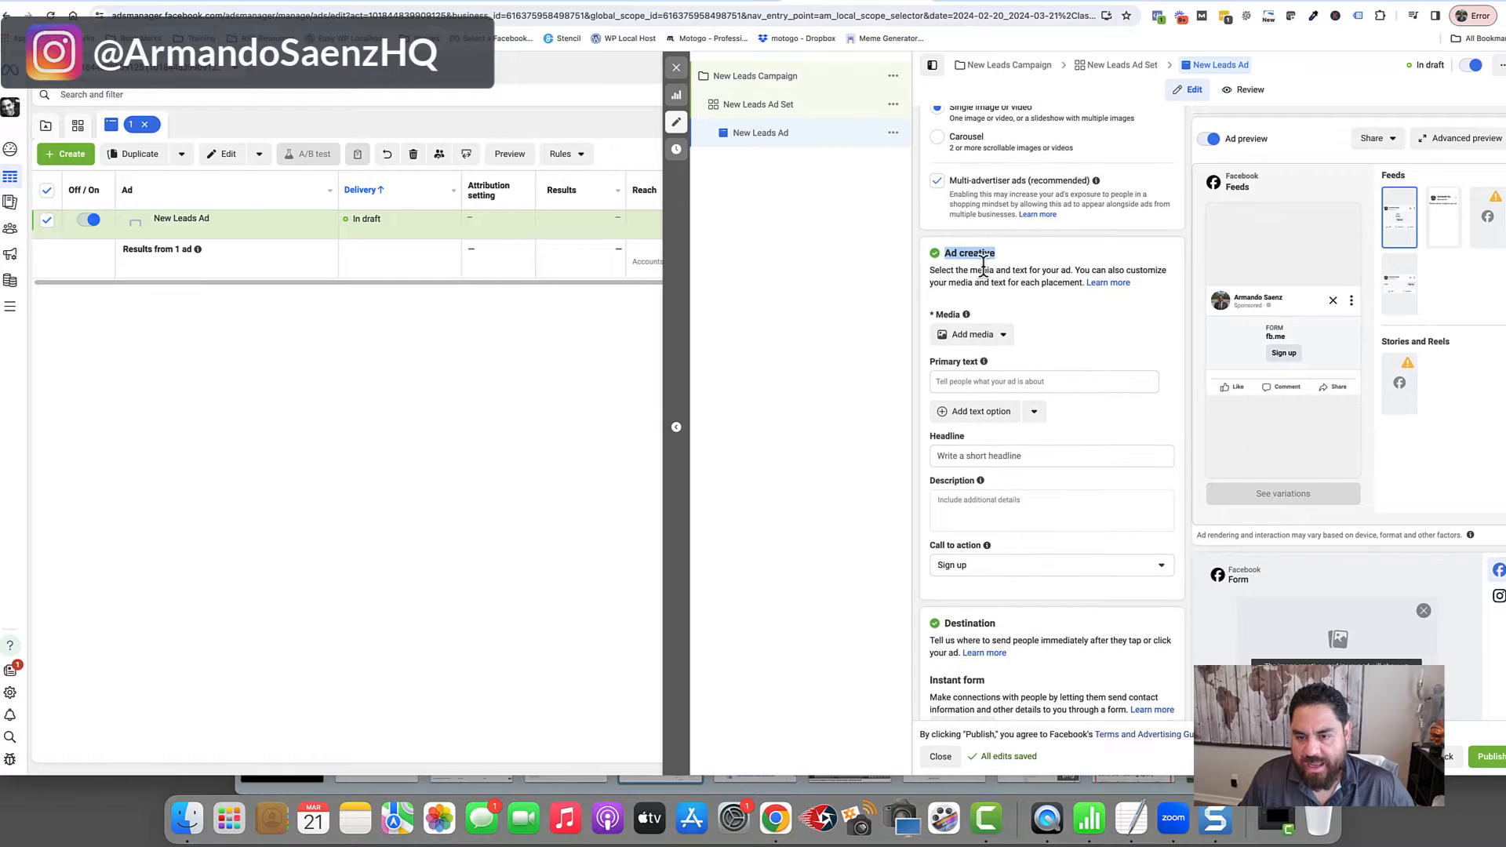
click(998, 335)
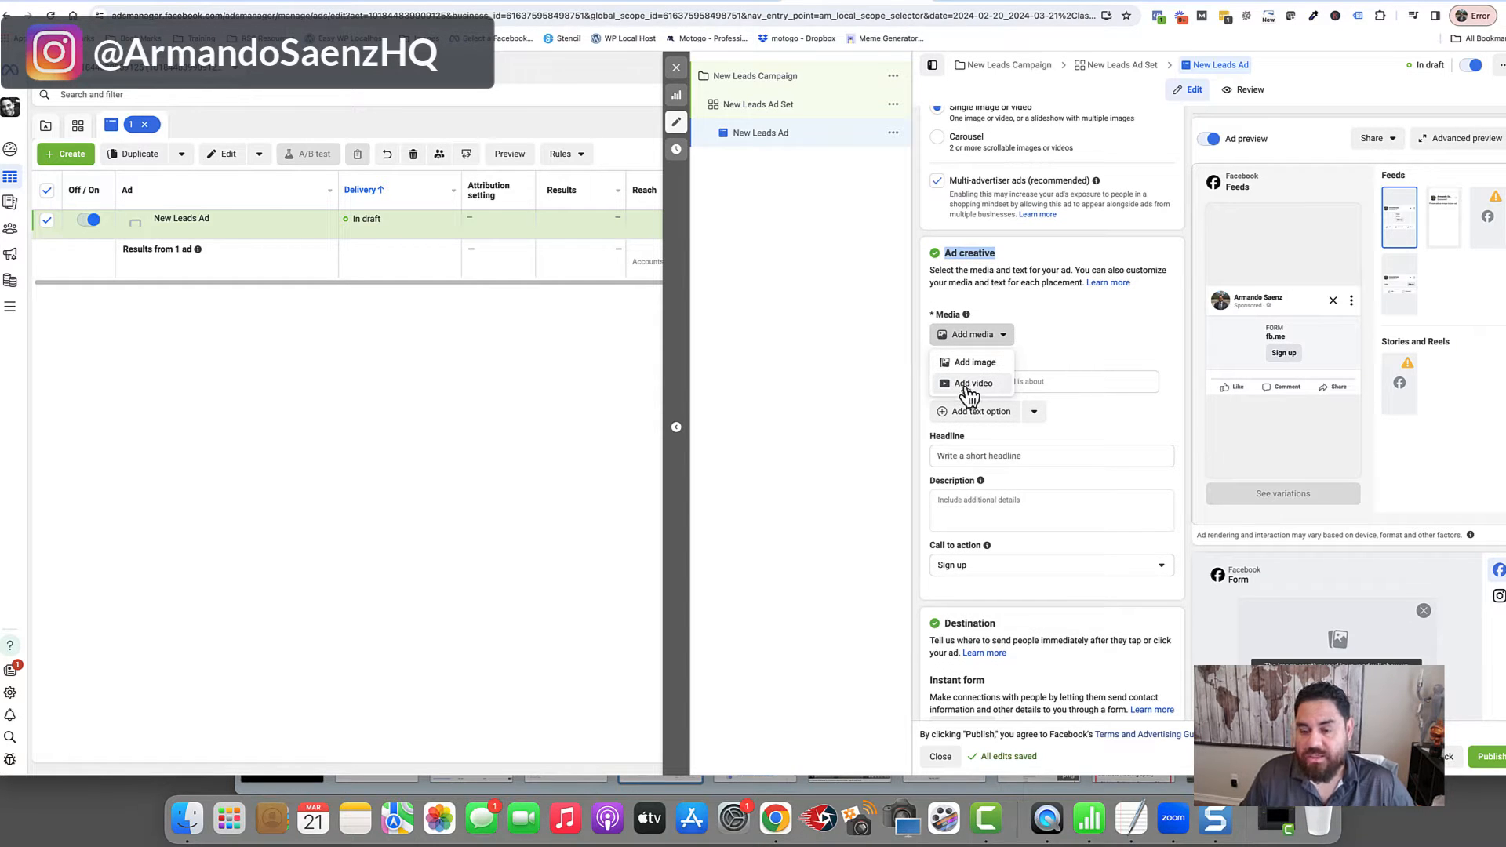
click(973, 383)
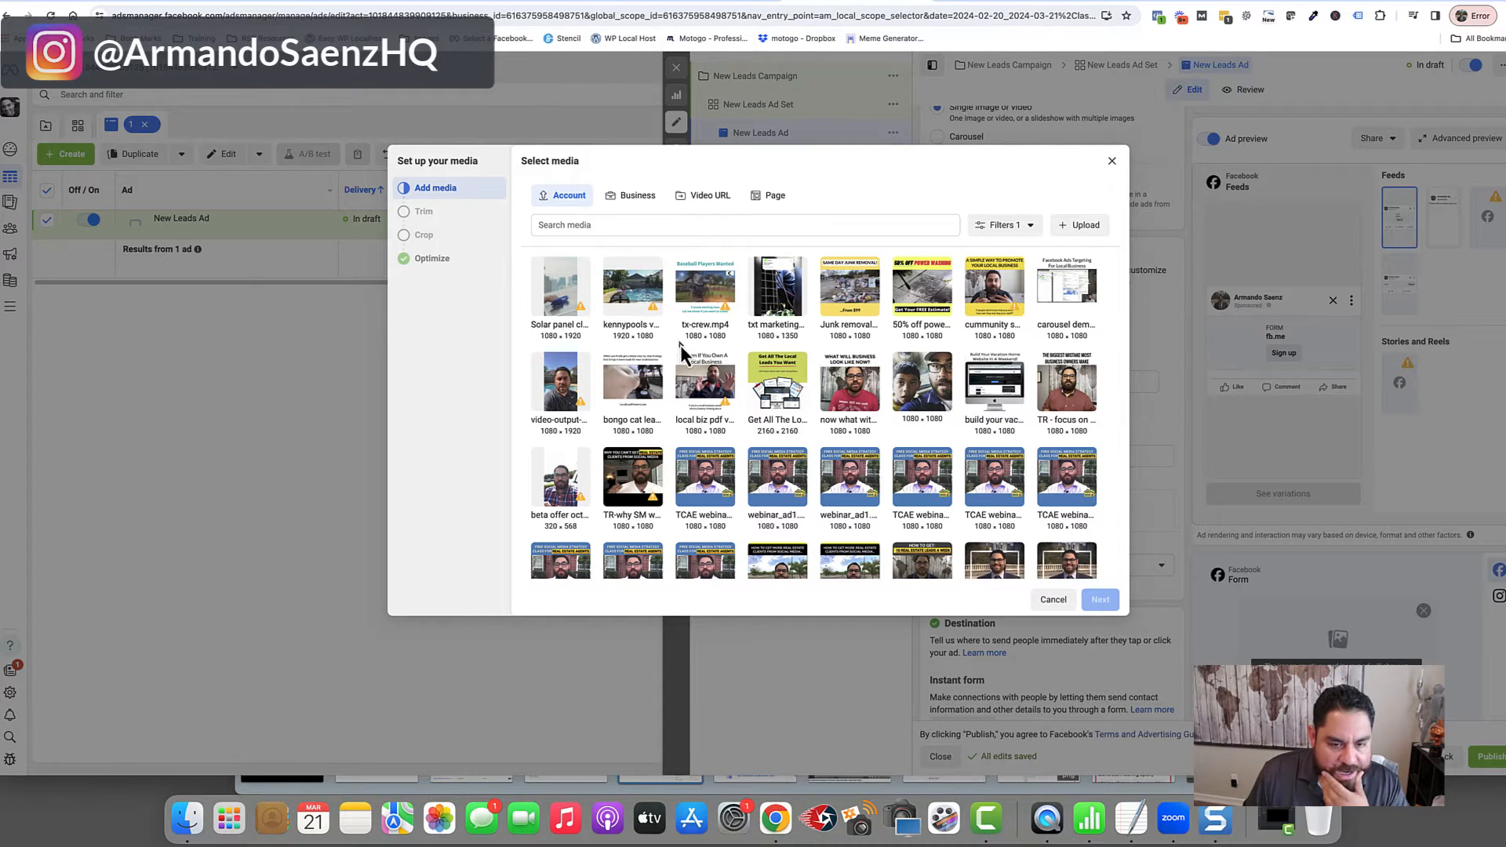
click(645, 298)
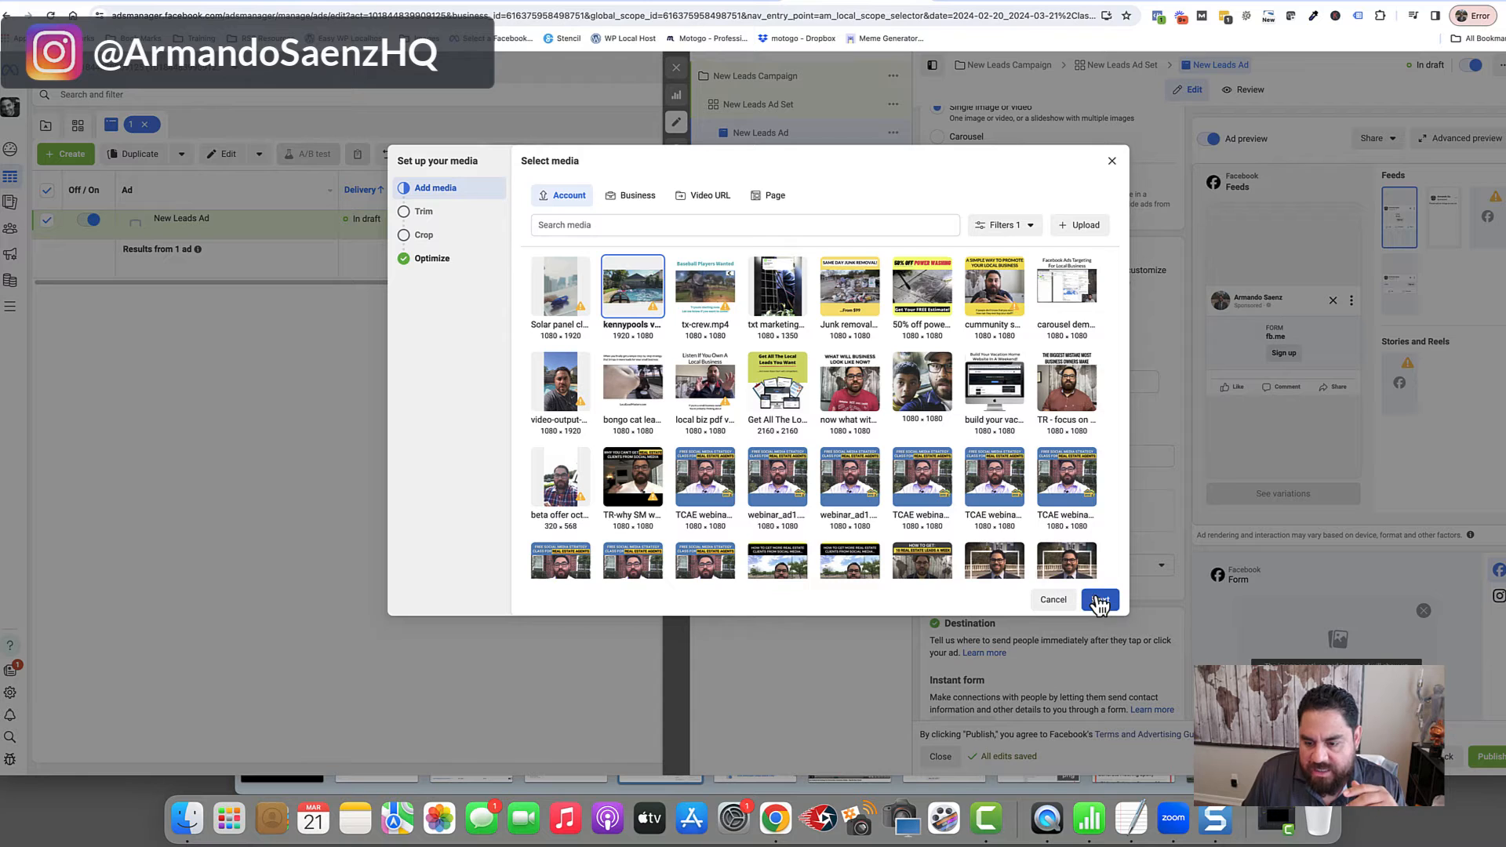
click(1100, 599)
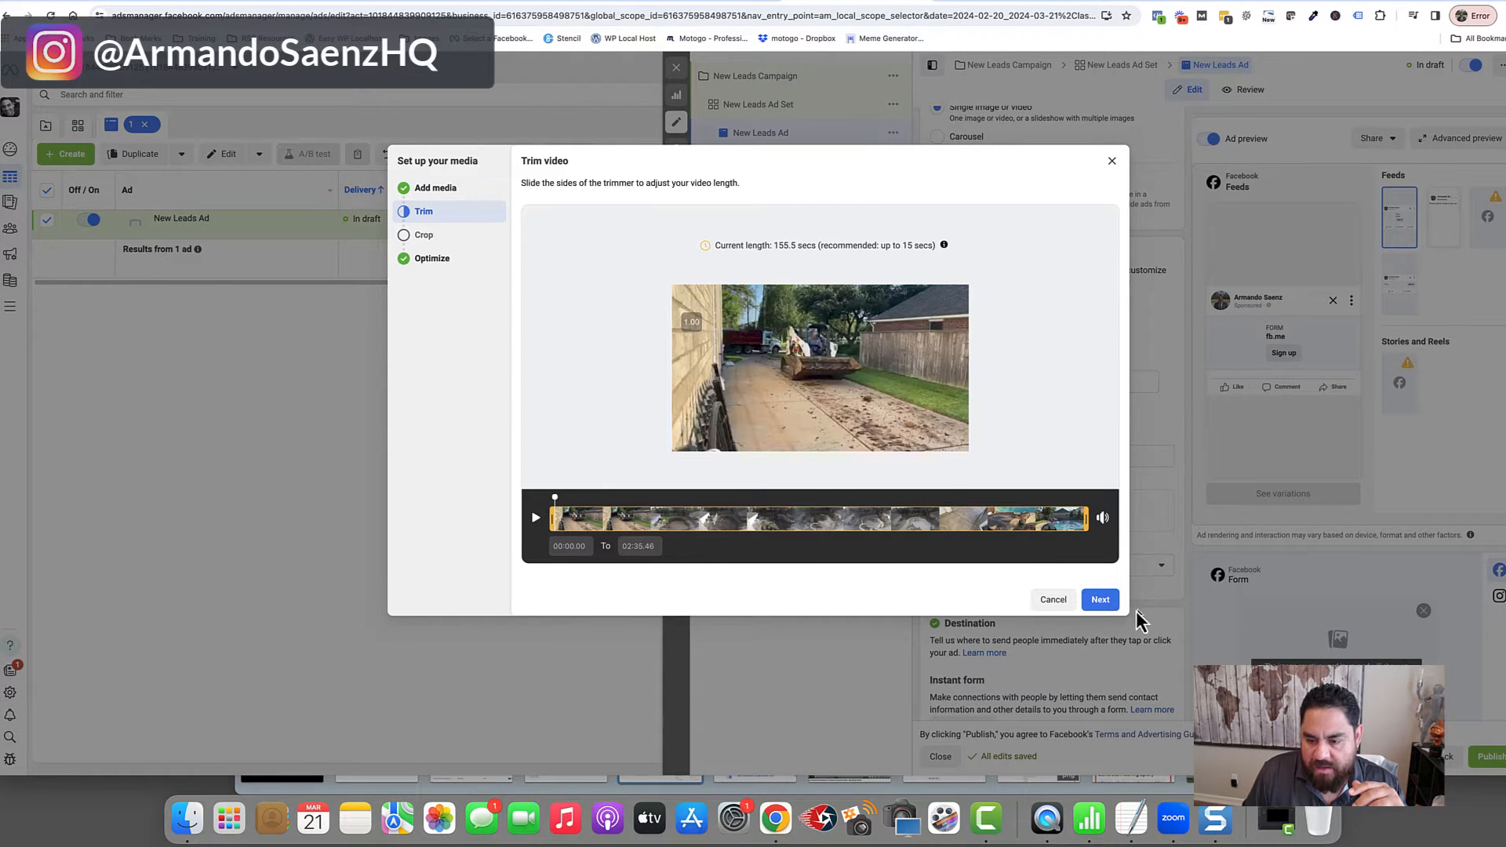
click(1102, 601)
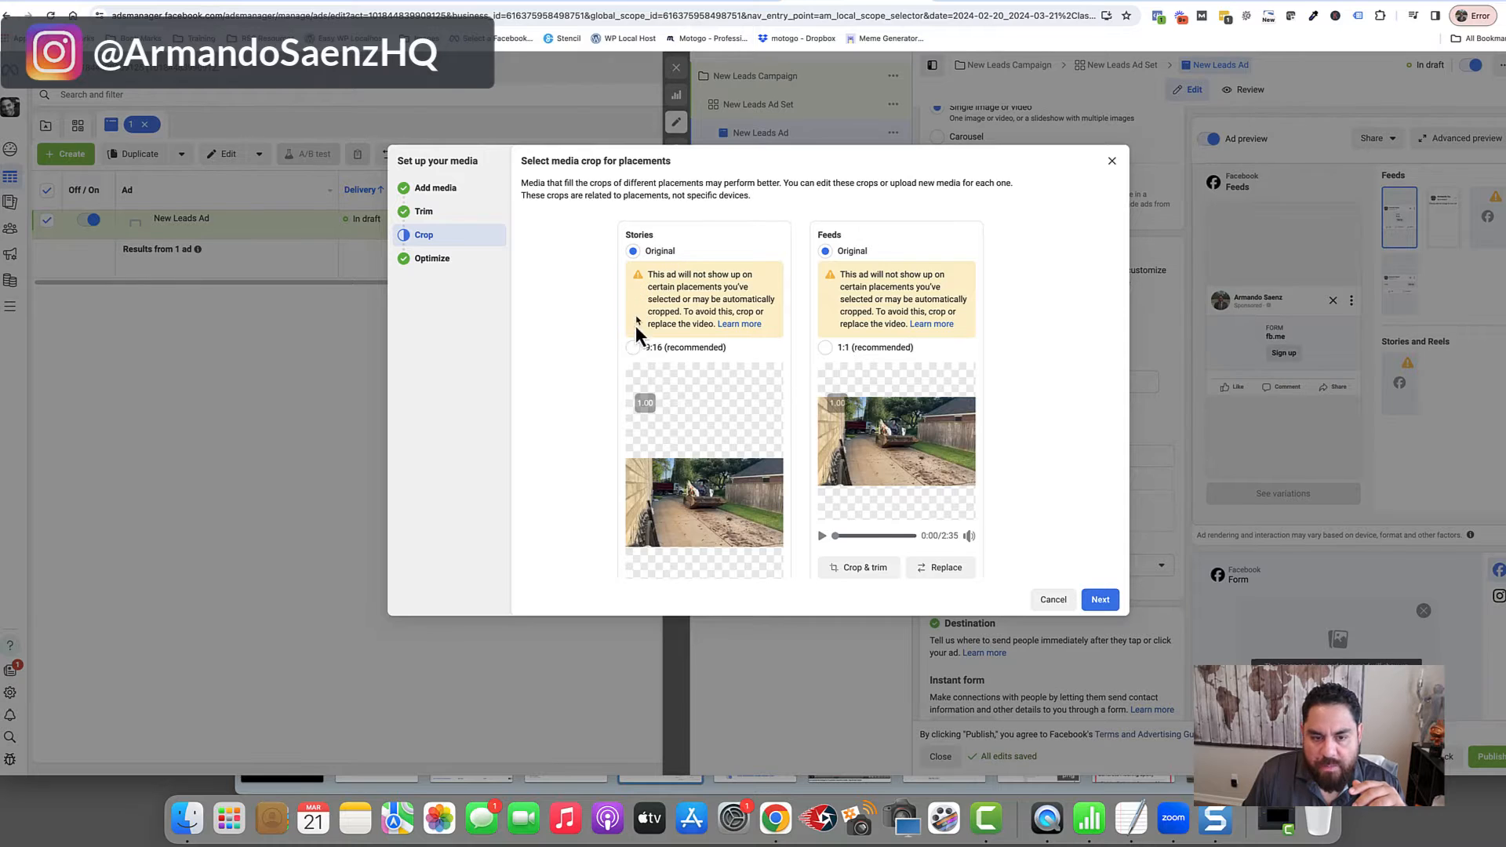
- Crop the ad video to 9:16 for Stories and 1:1 for Feeds, and finish the media setup without extra optimizations
click(633, 348)
click(826, 348)
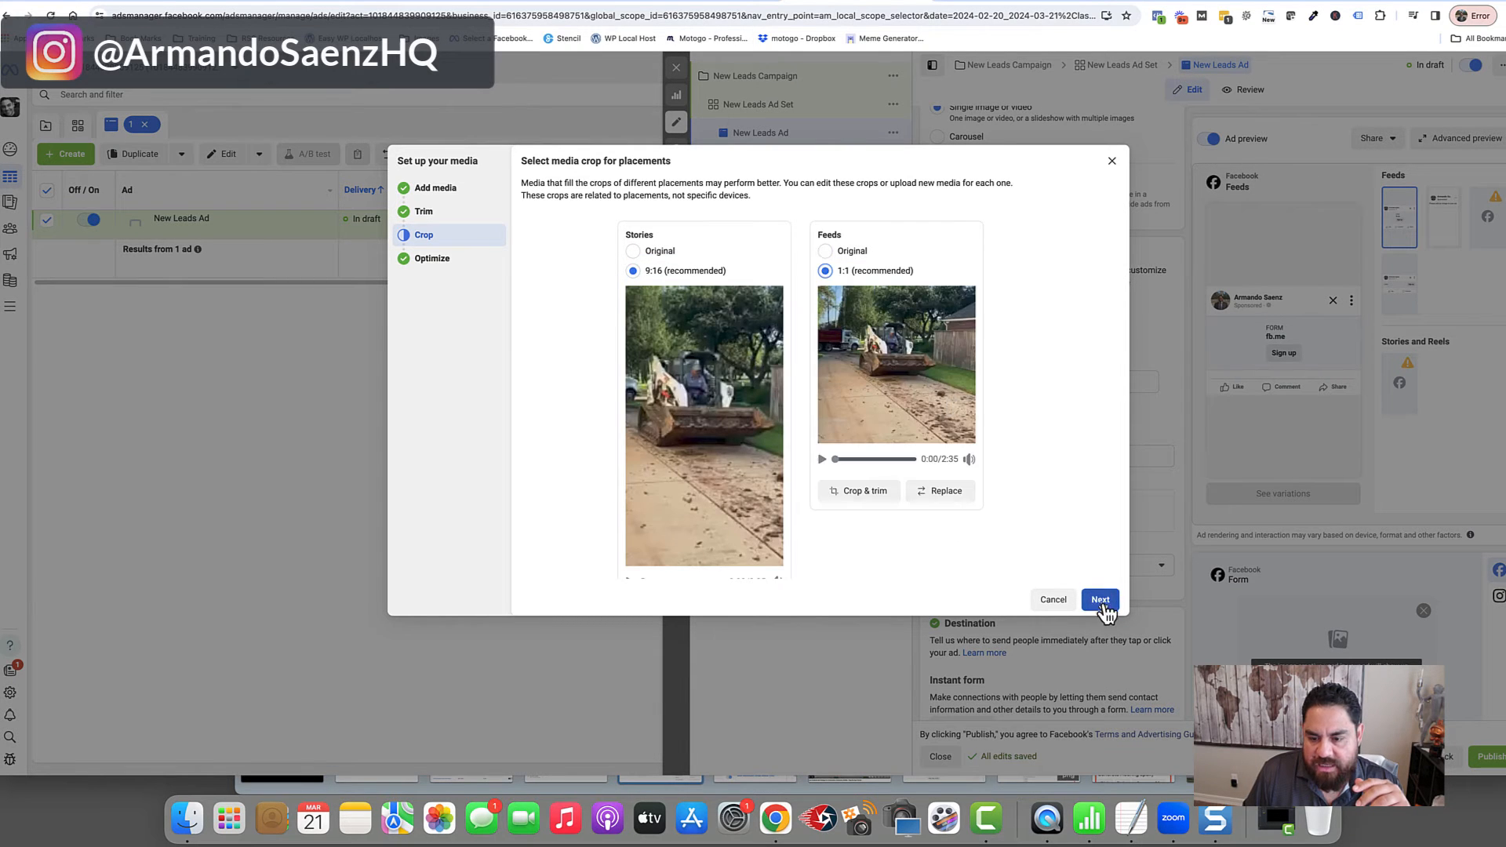
click(1102, 601)
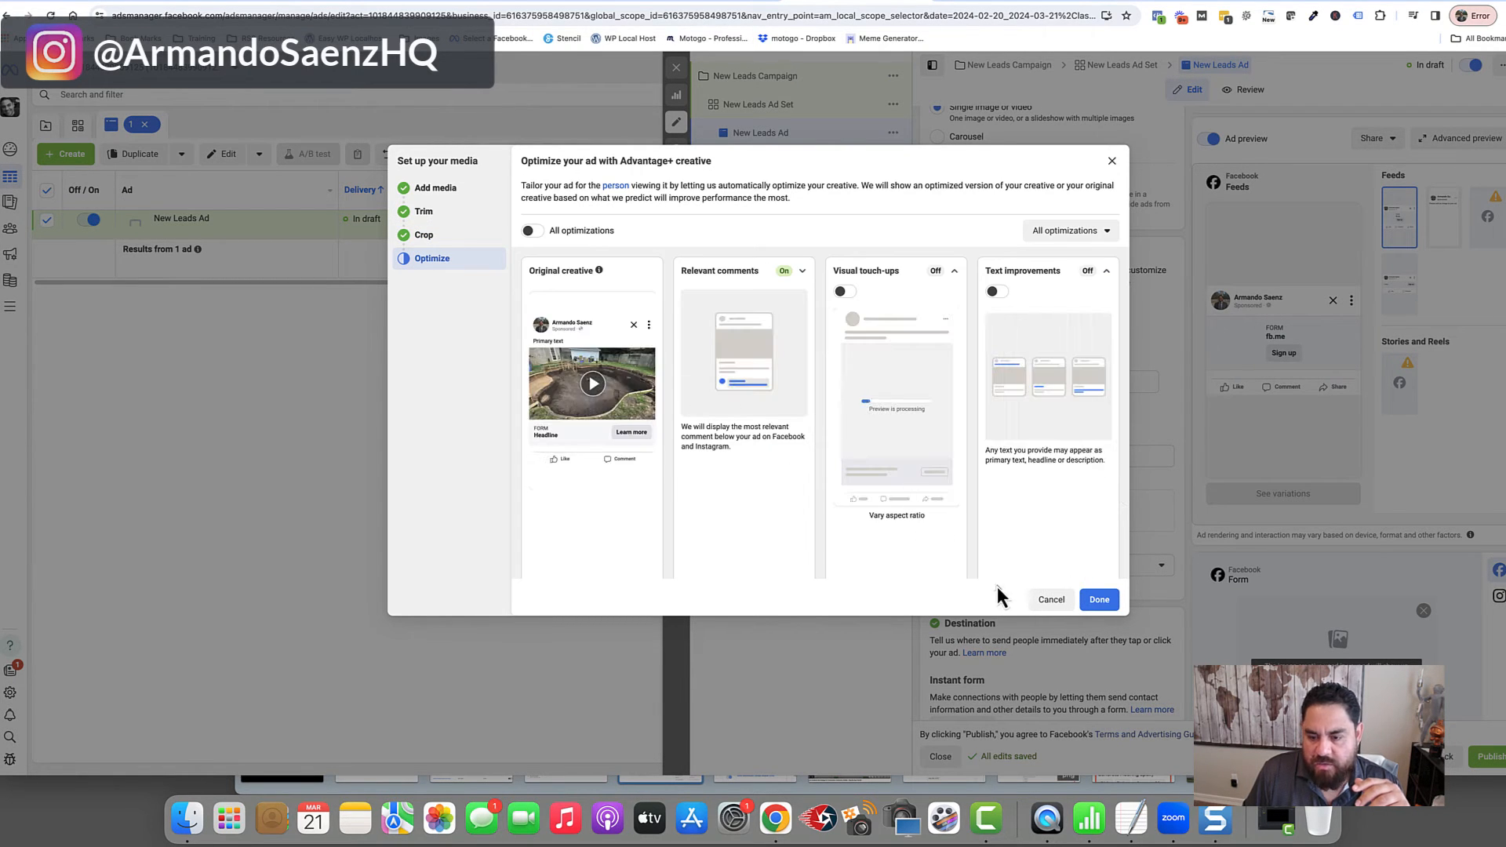
click(1099, 599)
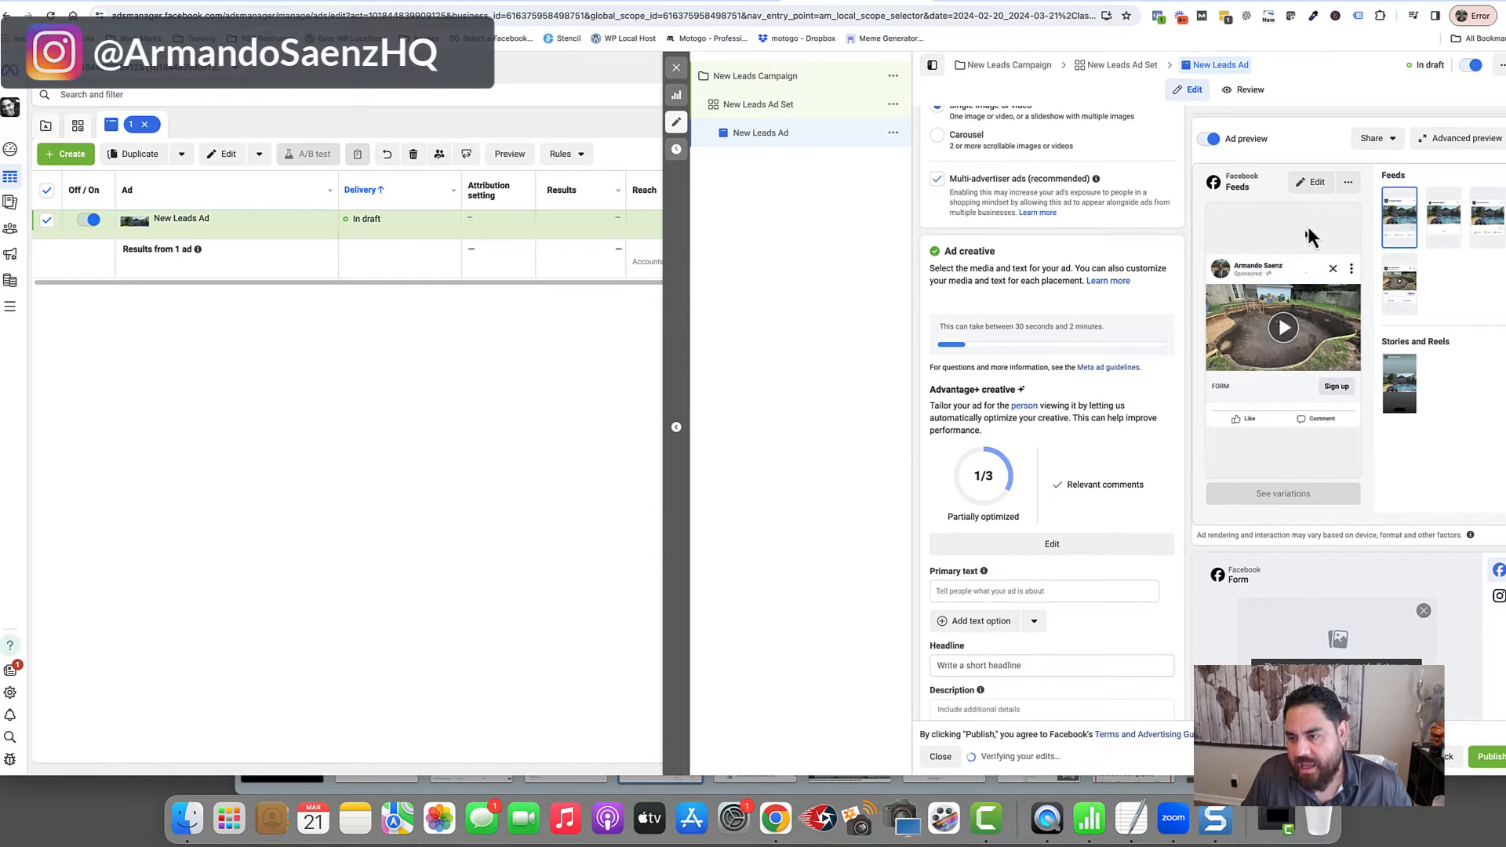
- Preview the ad in the Mobile Feed placement, play its video and skip ahead to the finished pool, and close the preview
click(1347, 182)
click(1358, 237)
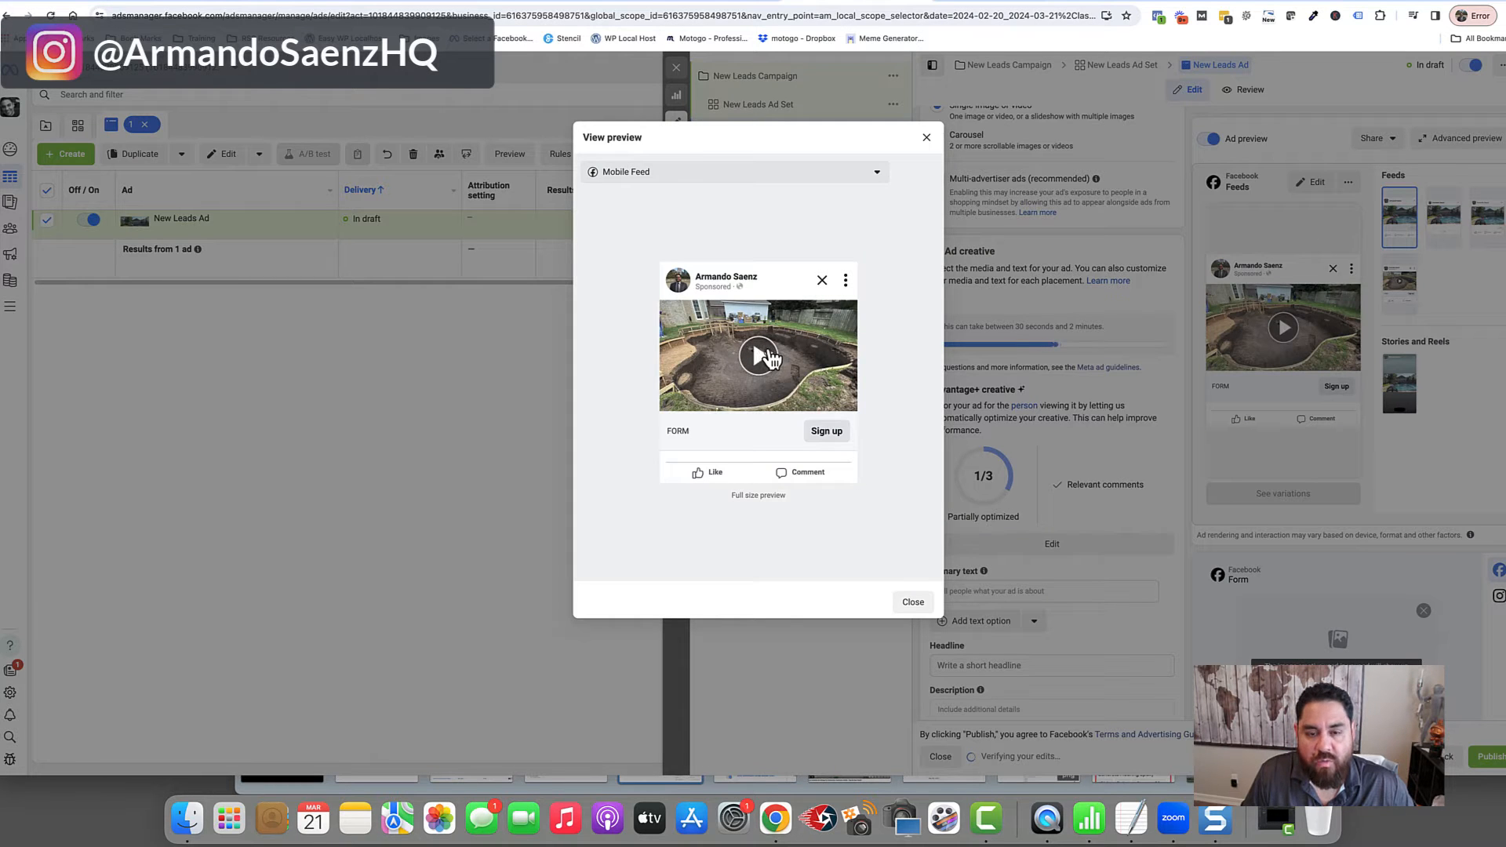
click(758, 357)
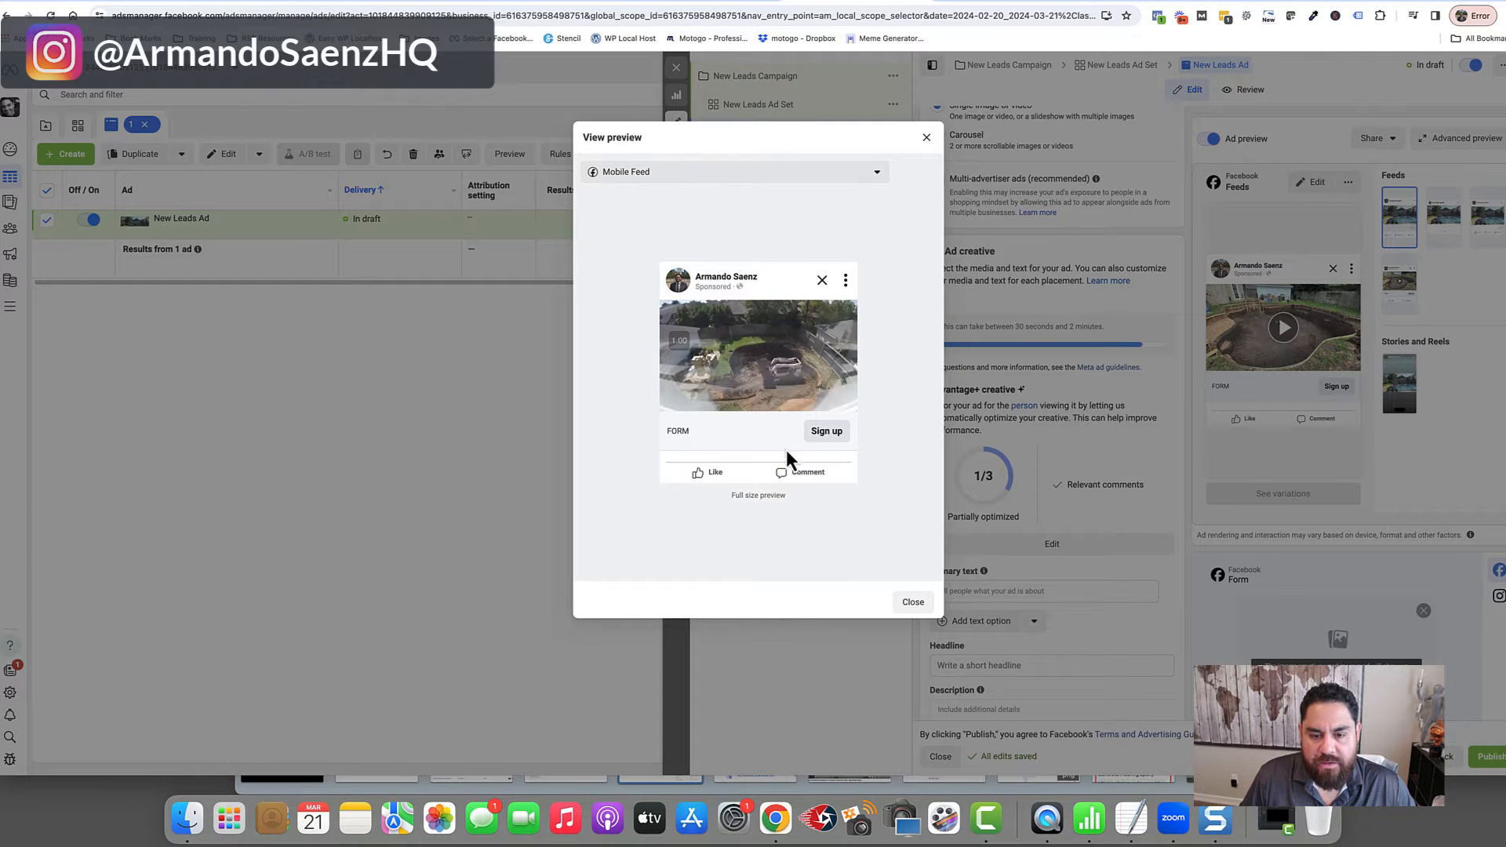
mouse_move(723, 412)
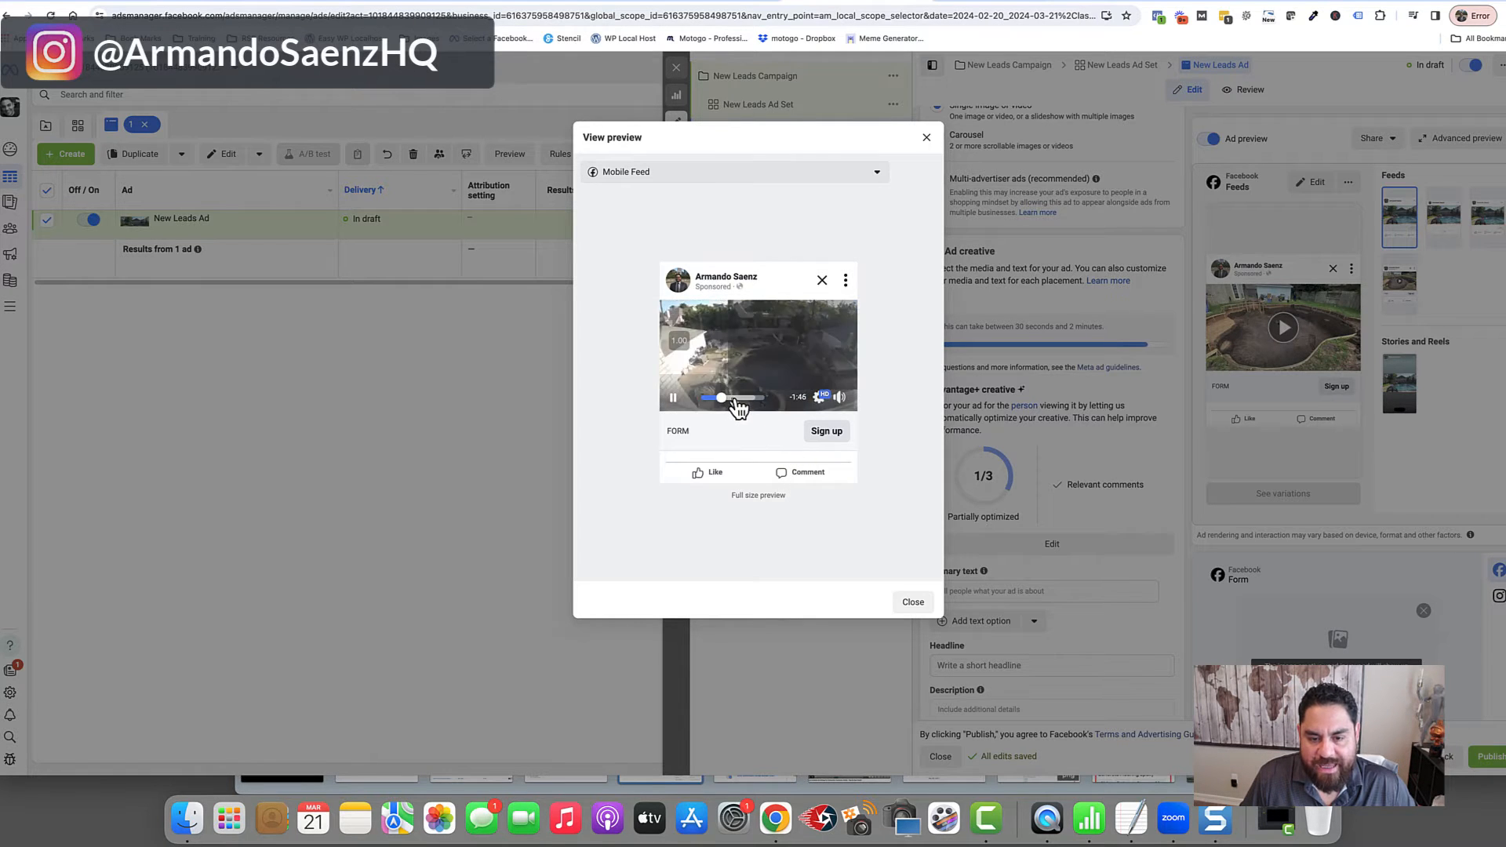
drag(746, 406, 757, 407)
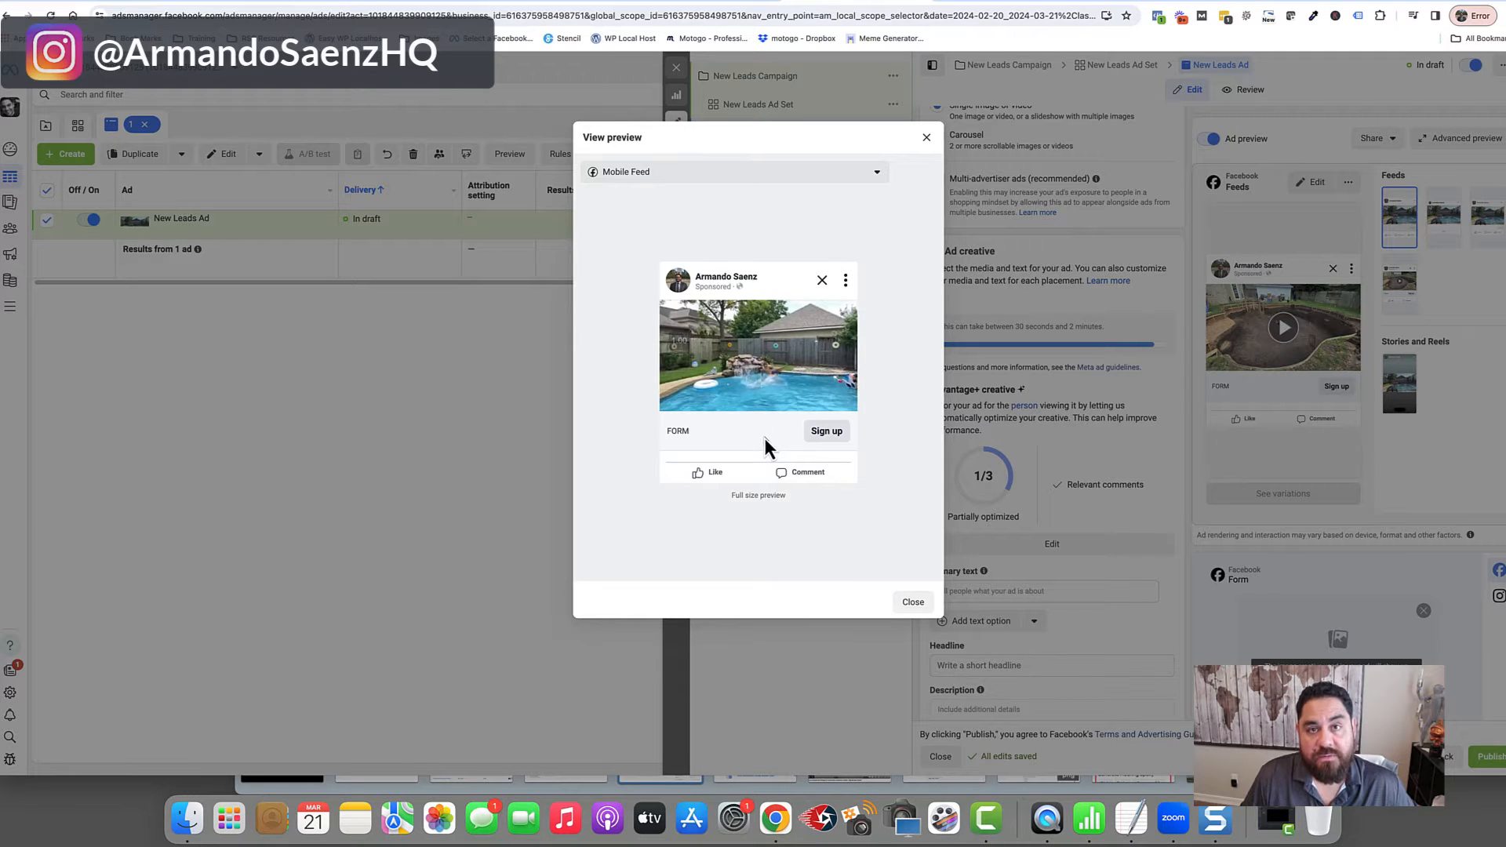
mouse_move(816, 408)
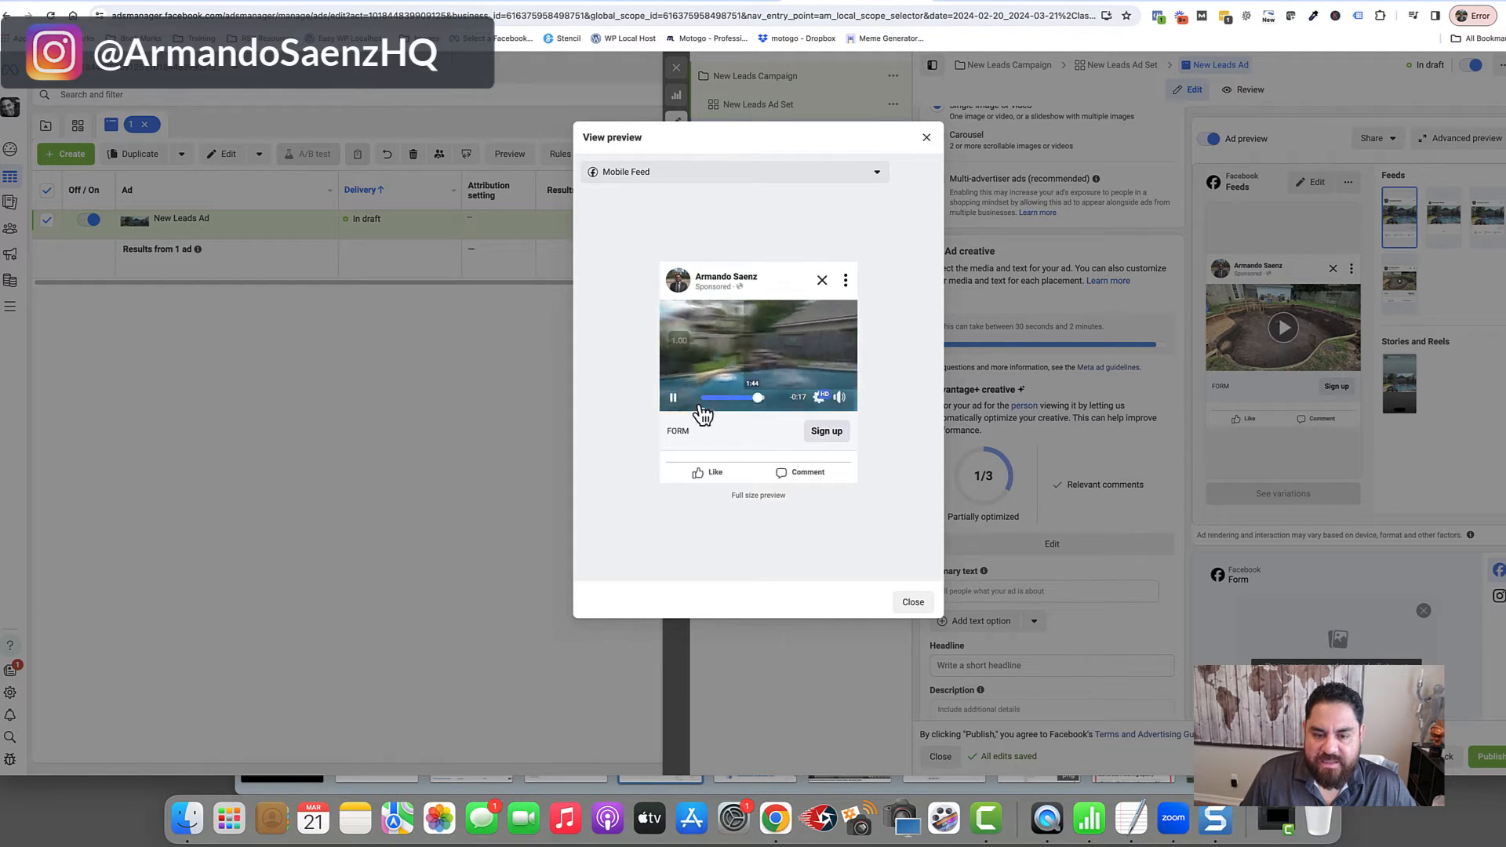
click(673, 400)
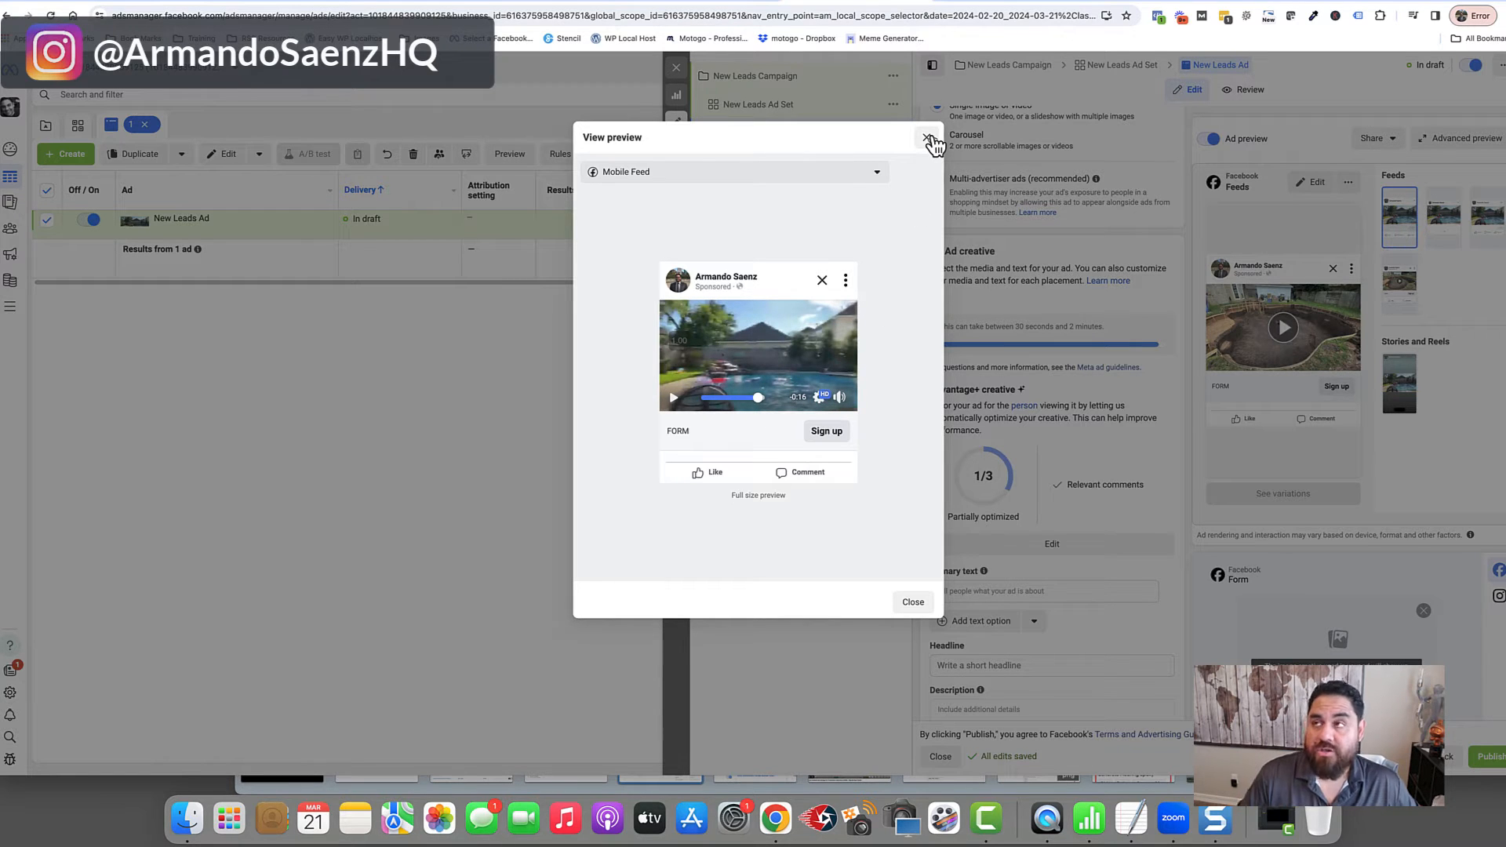
click(928, 139)
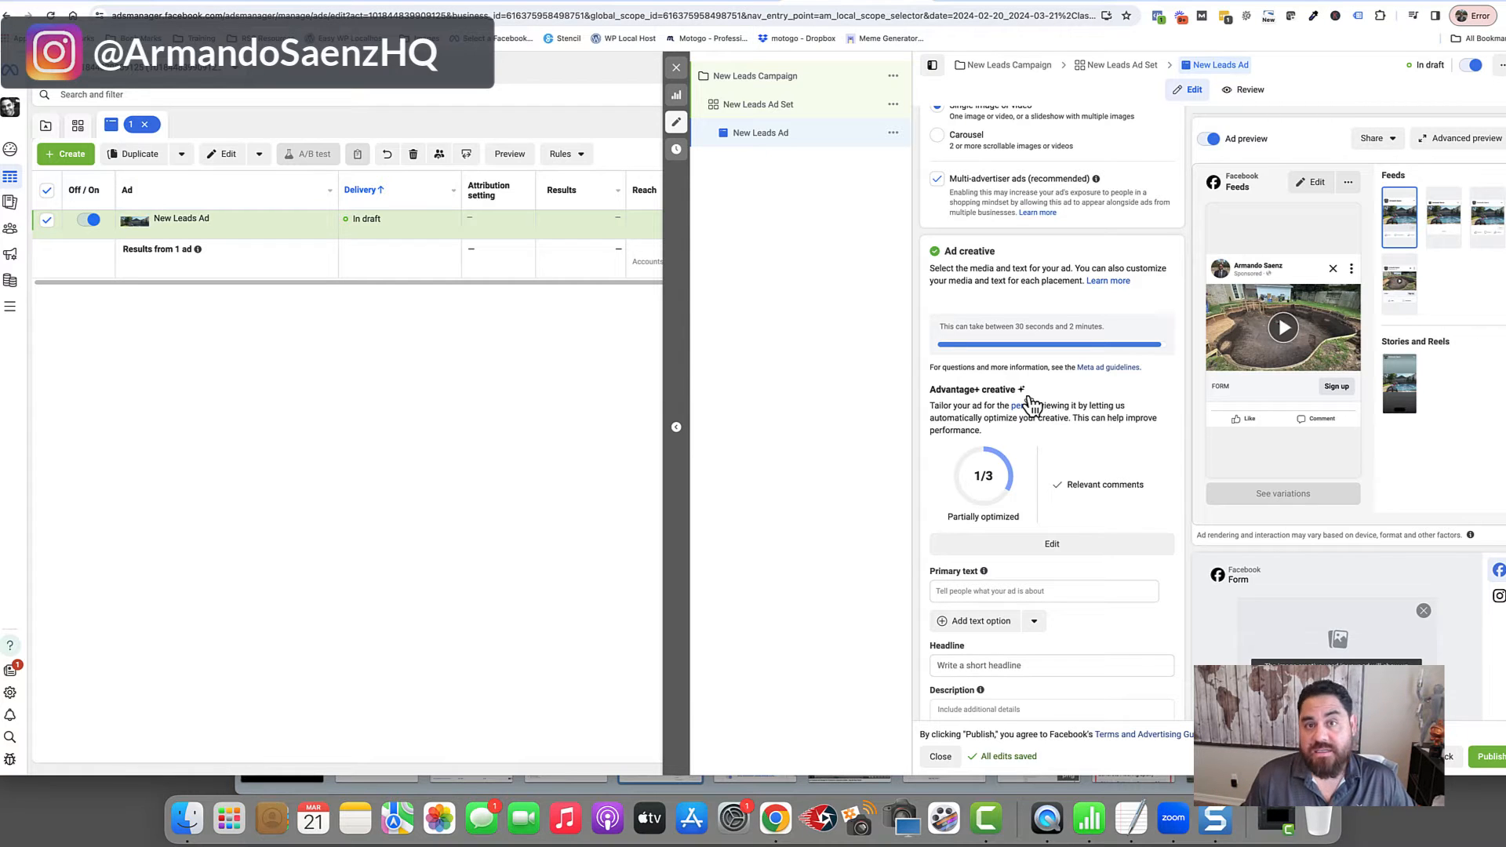
- Examine the ad creative's primary text, headline and description fields
scroll(1165, 439, up, 3)
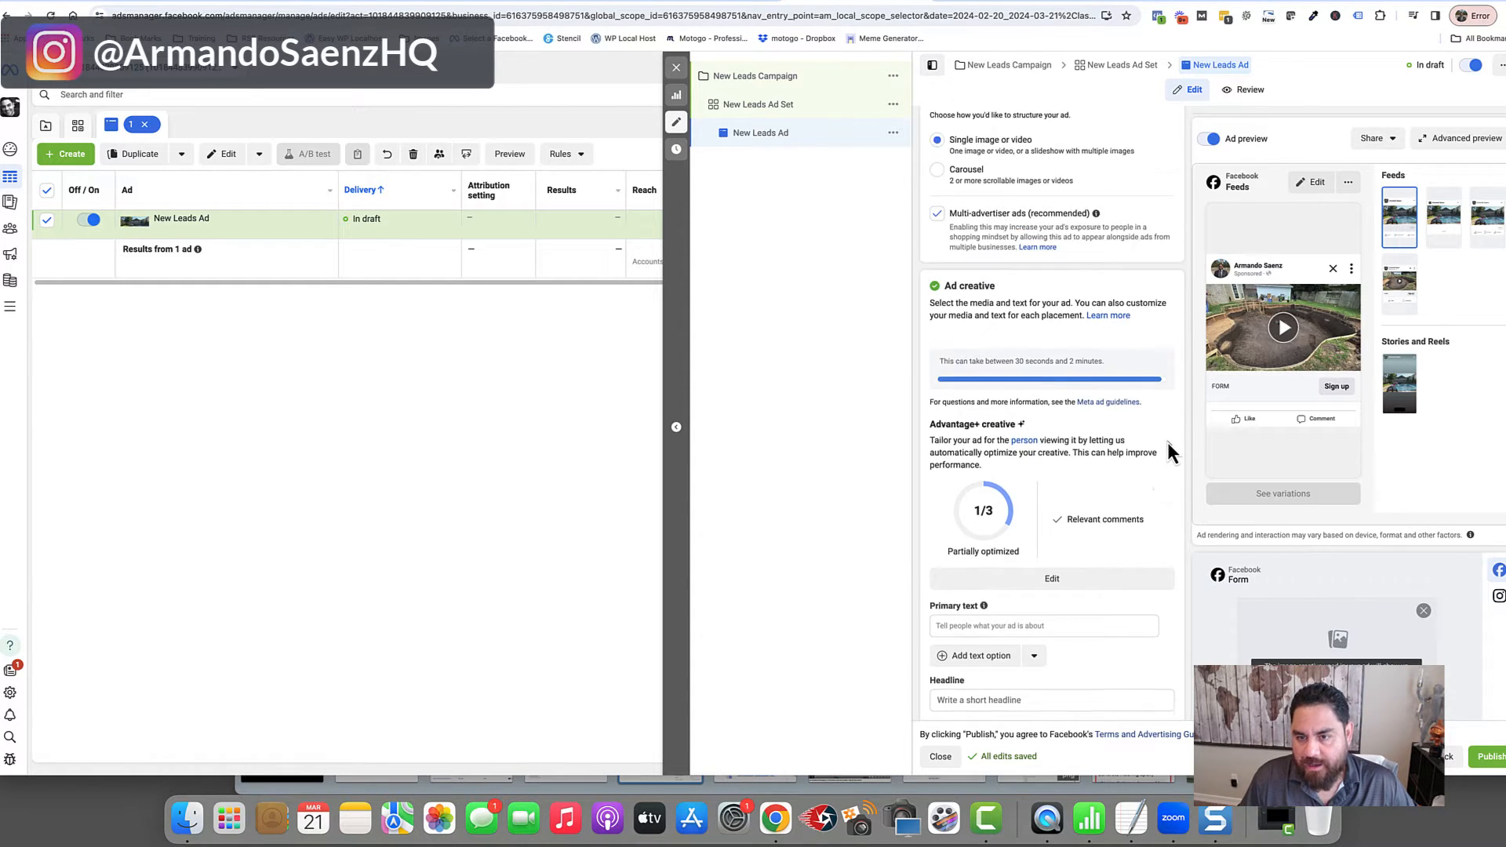
scroll(1168, 444, down, 5)
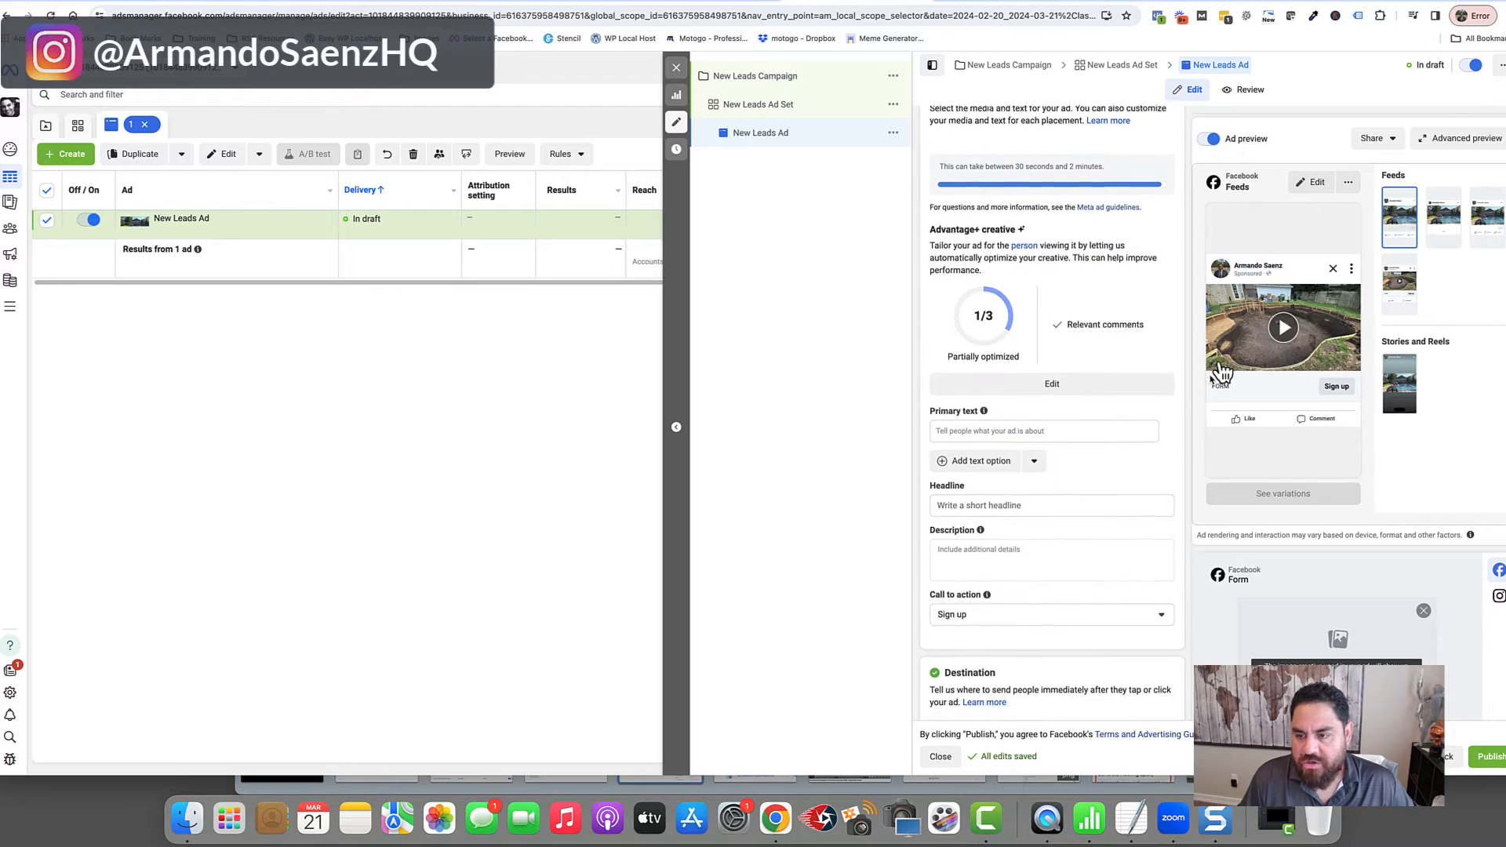
scroll(1133, 426, down, 2)
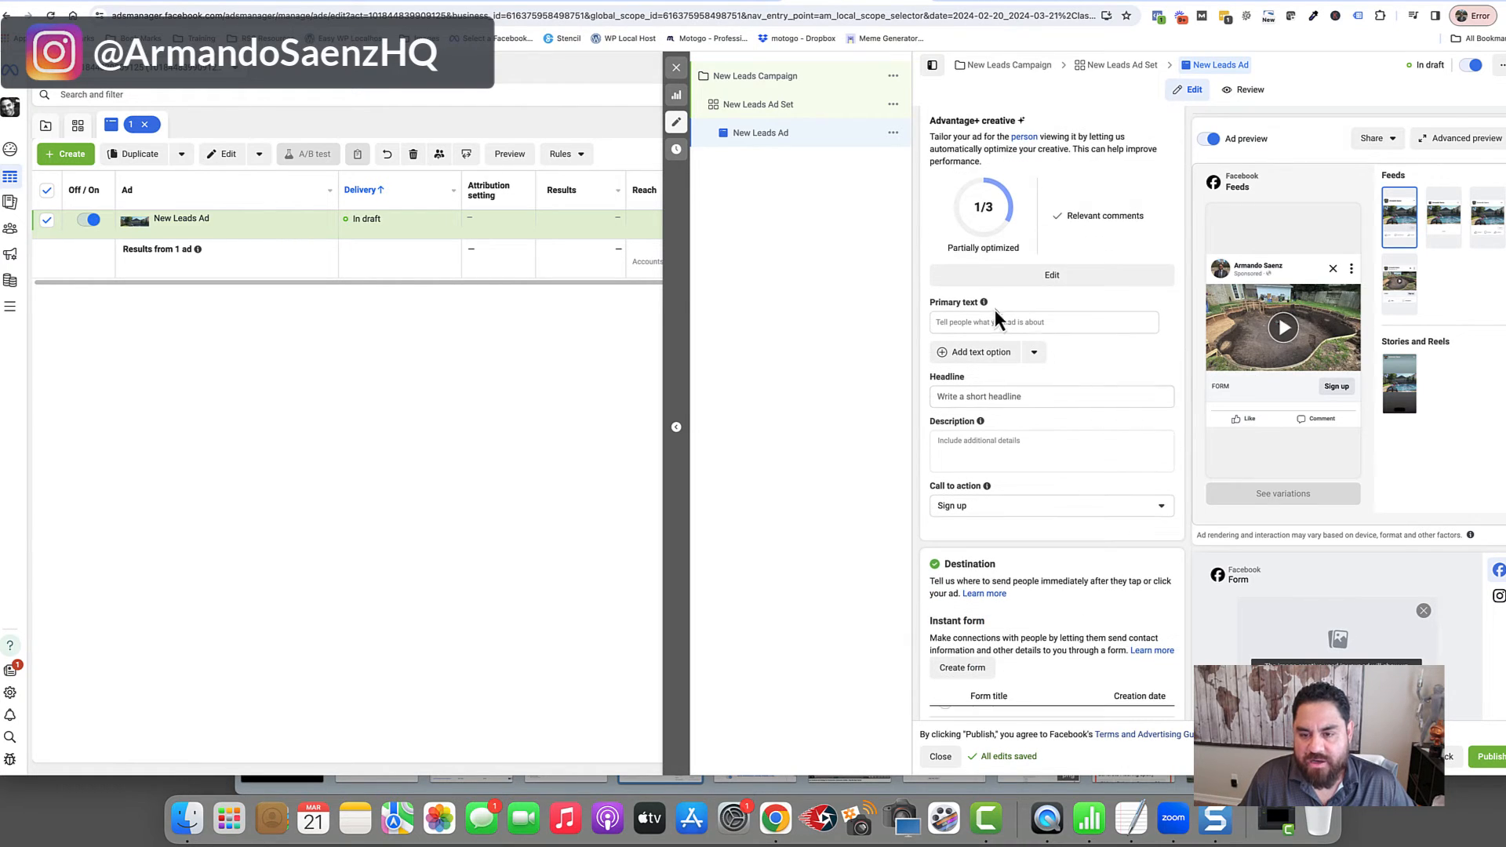
click(983, 322)
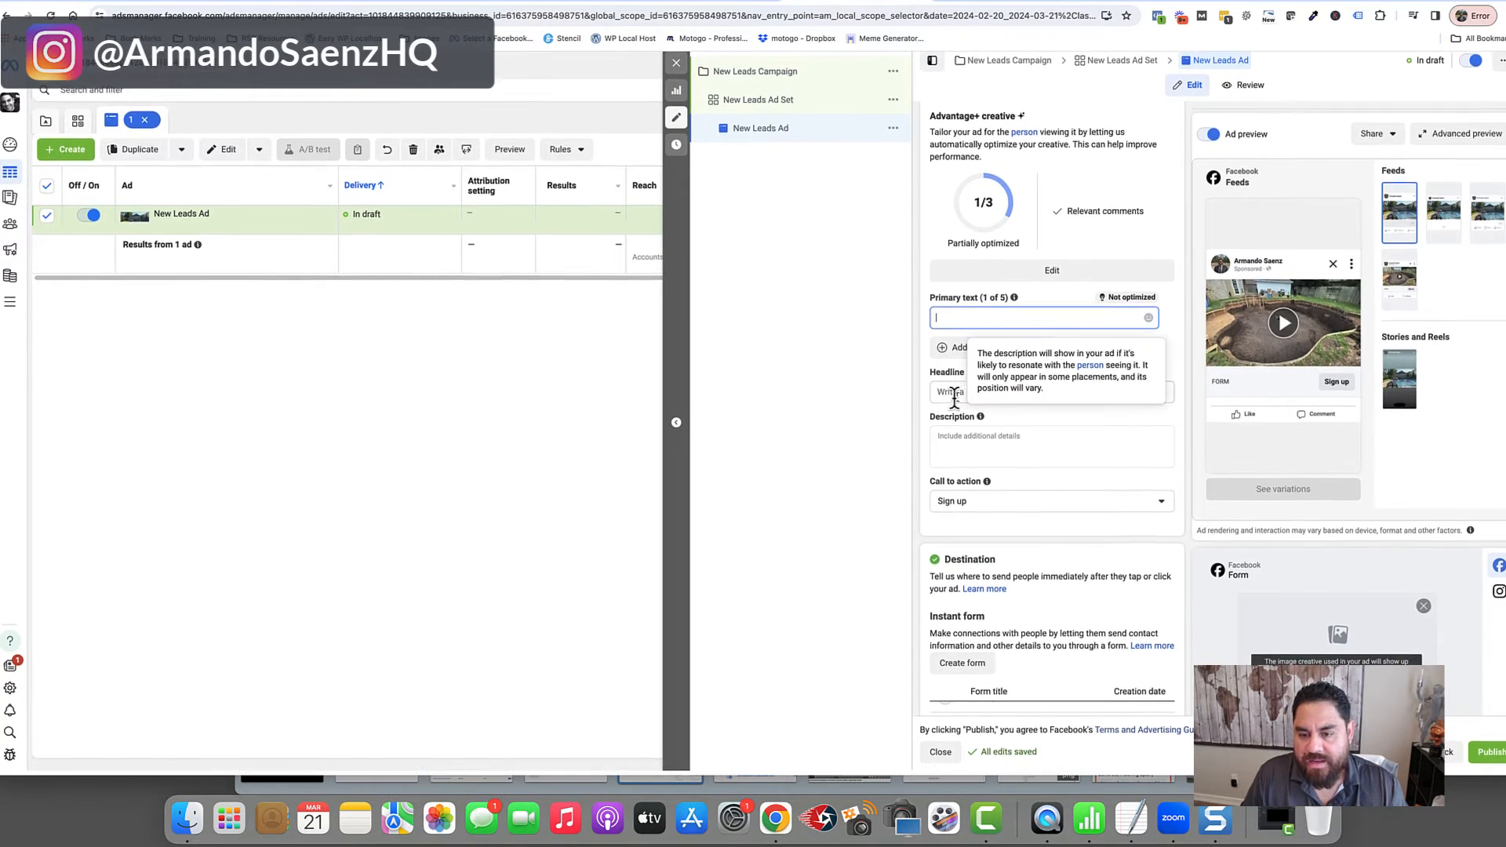
click(948, 394)
mouse_move(979, 451)
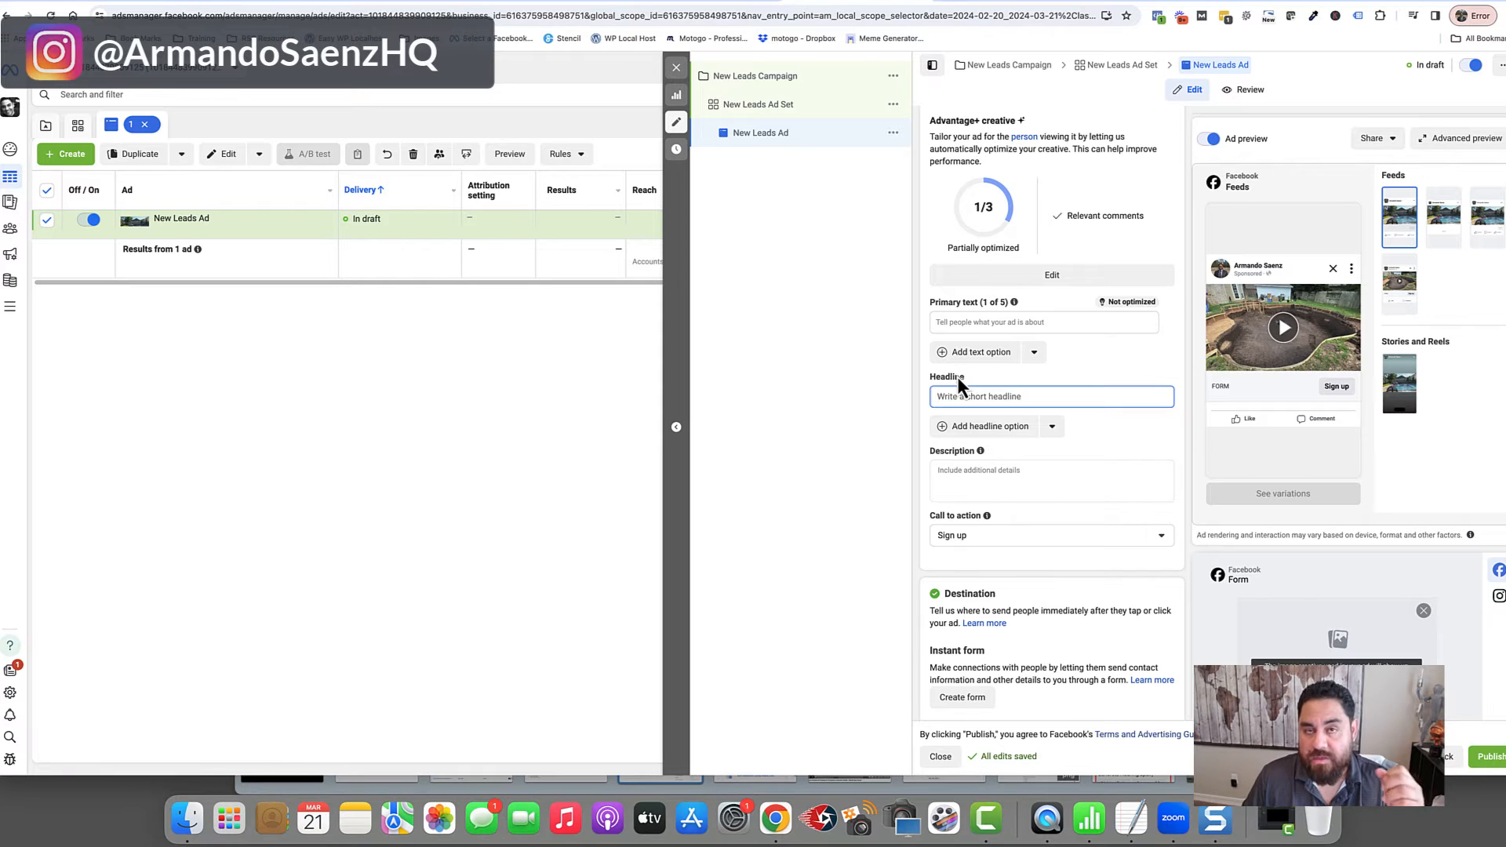
- Choose Demo Pool Form as the ad's instant form and check its questions in the form preview
scroll(982, 492, down, 5)
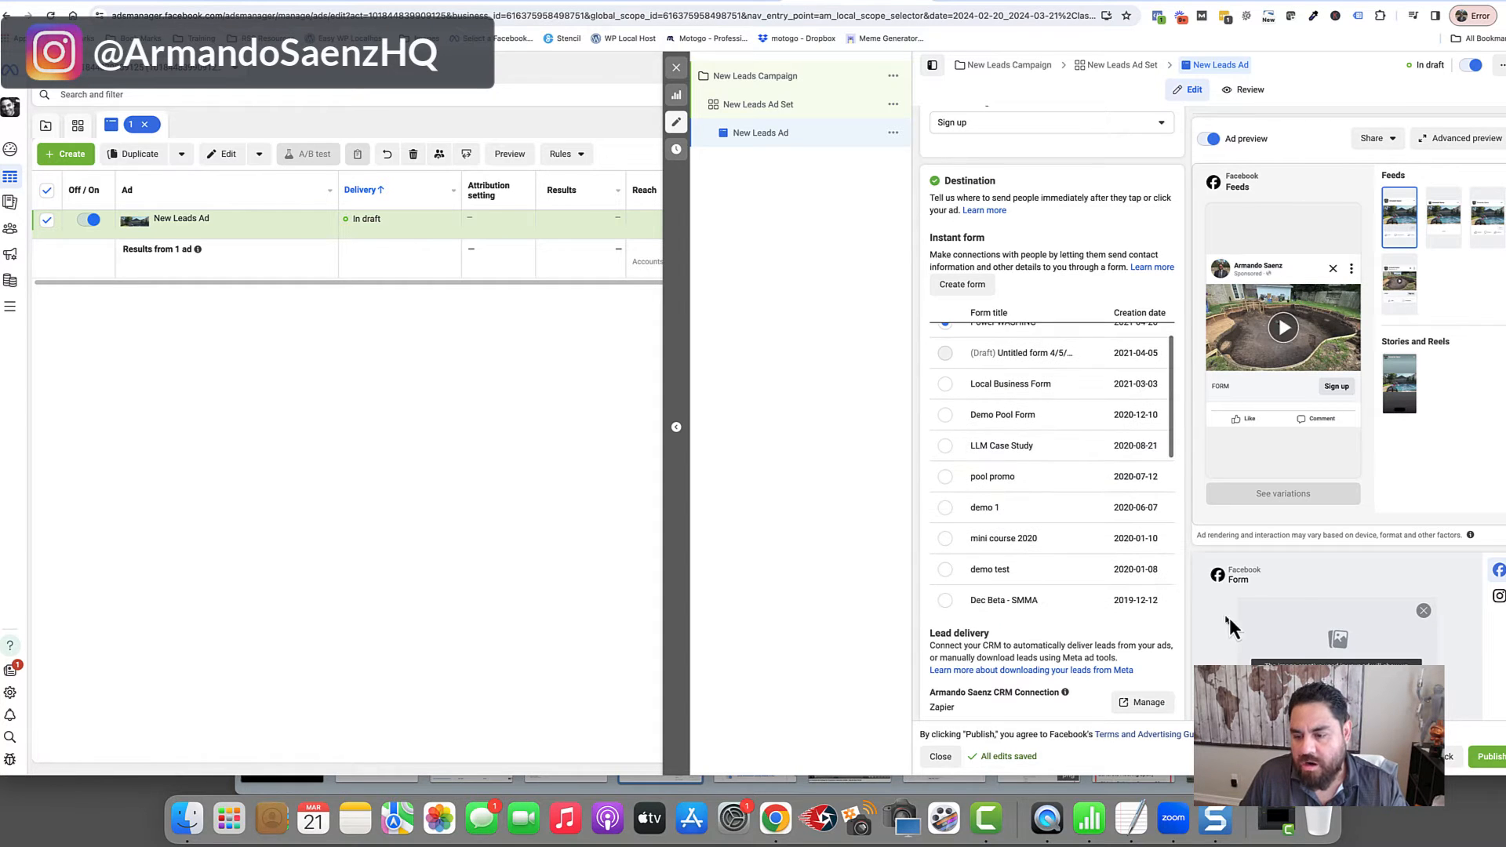
scroll(1037, 484, down, 3)
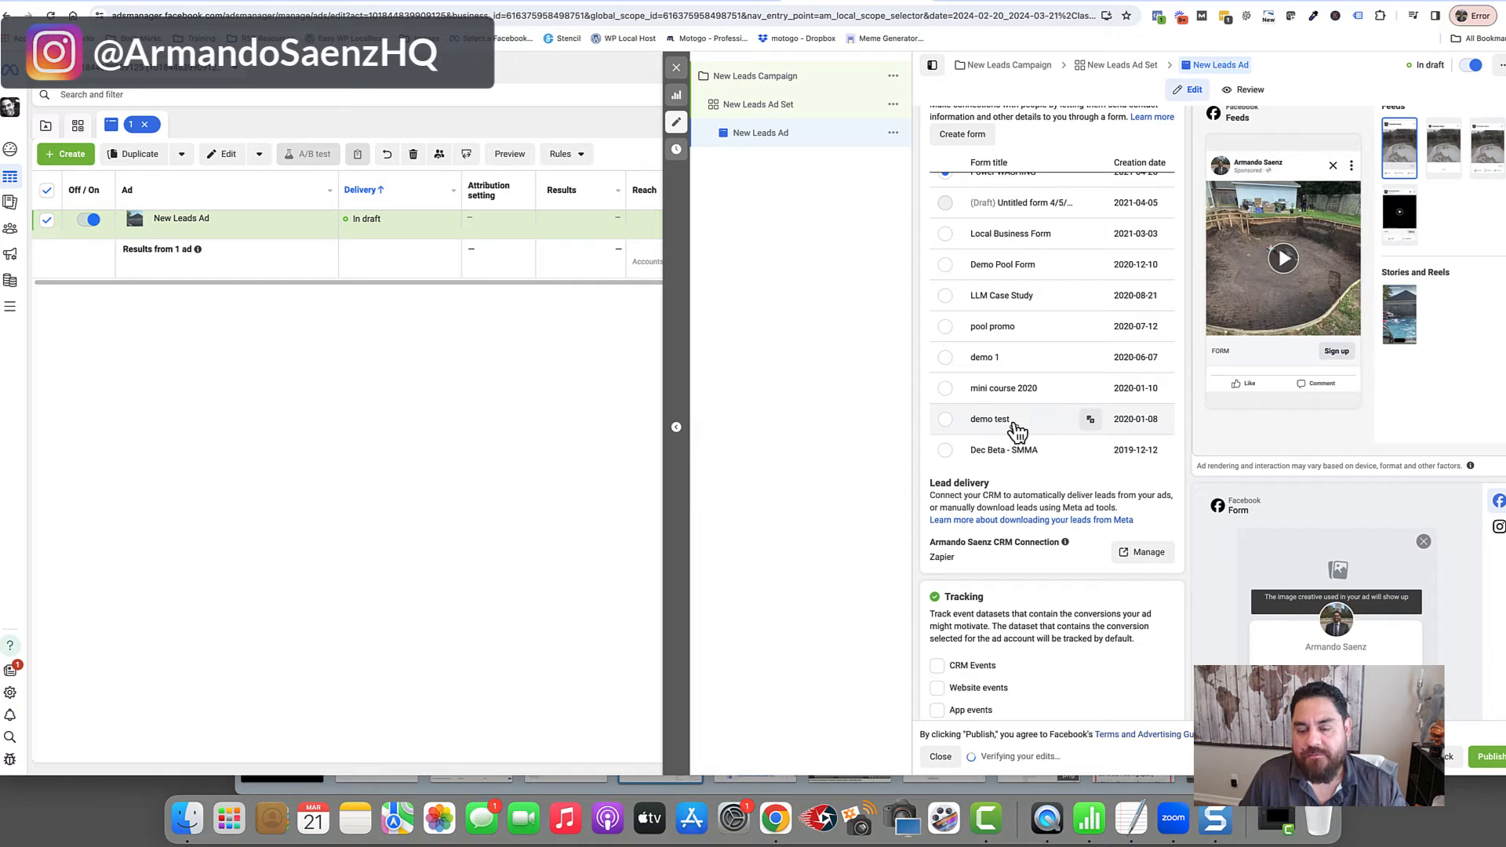
scroll(1018, 430, up, 2)
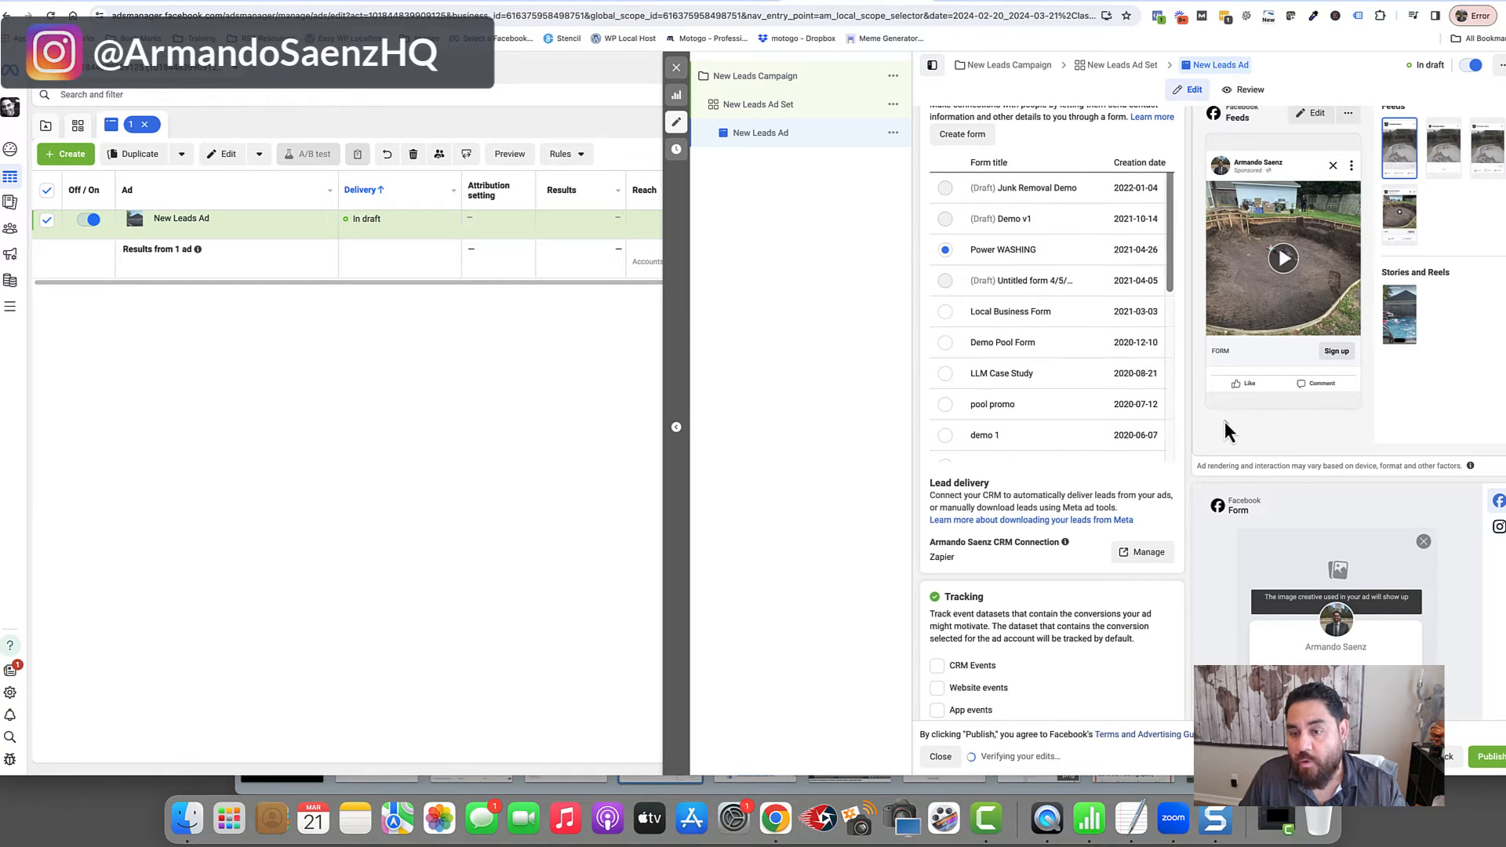
scroll(1123, 430, up, 2)
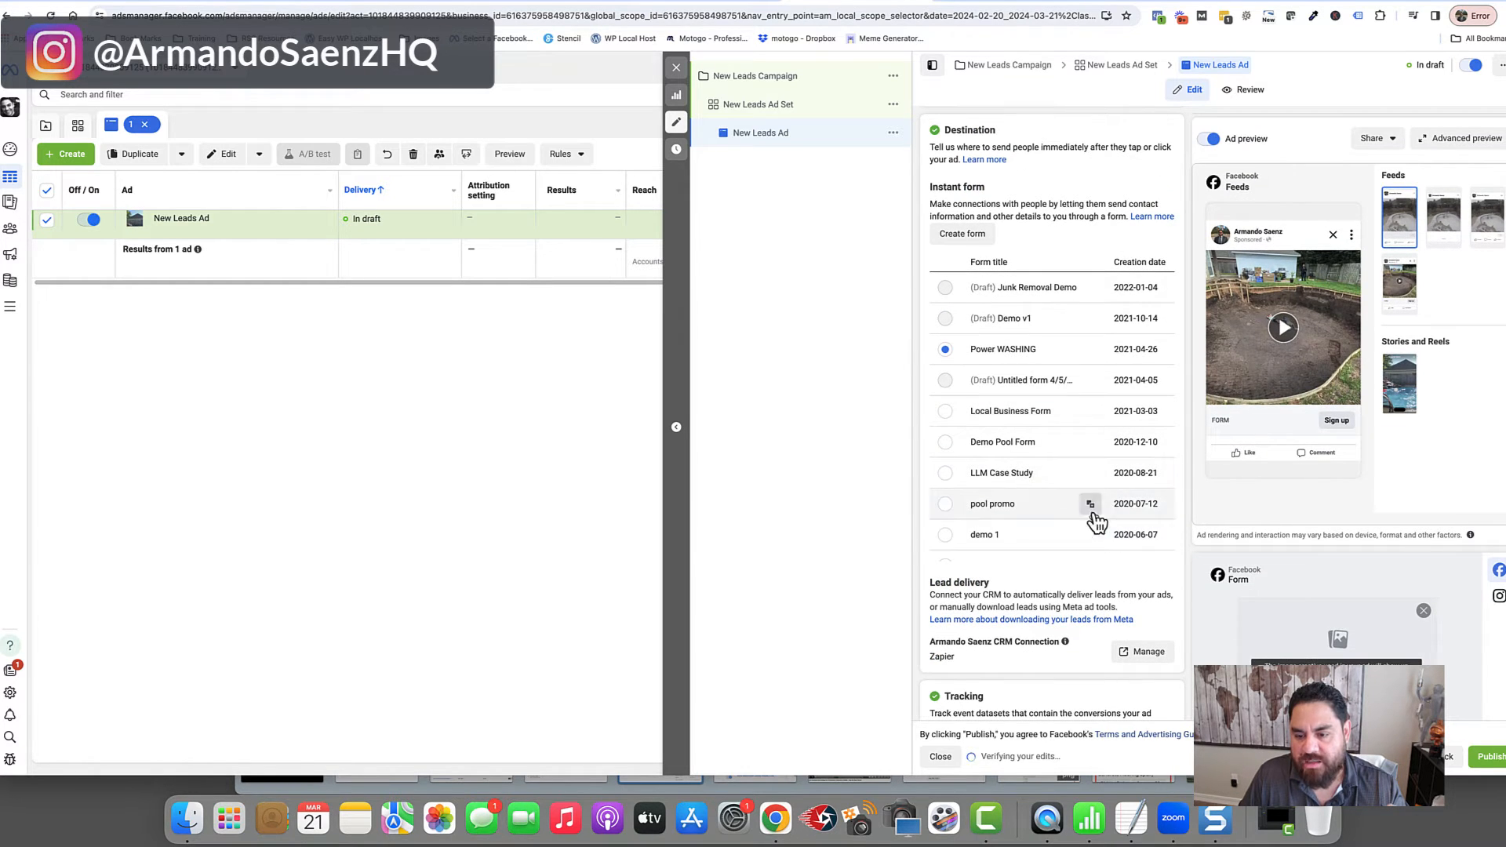
click(945, 443)
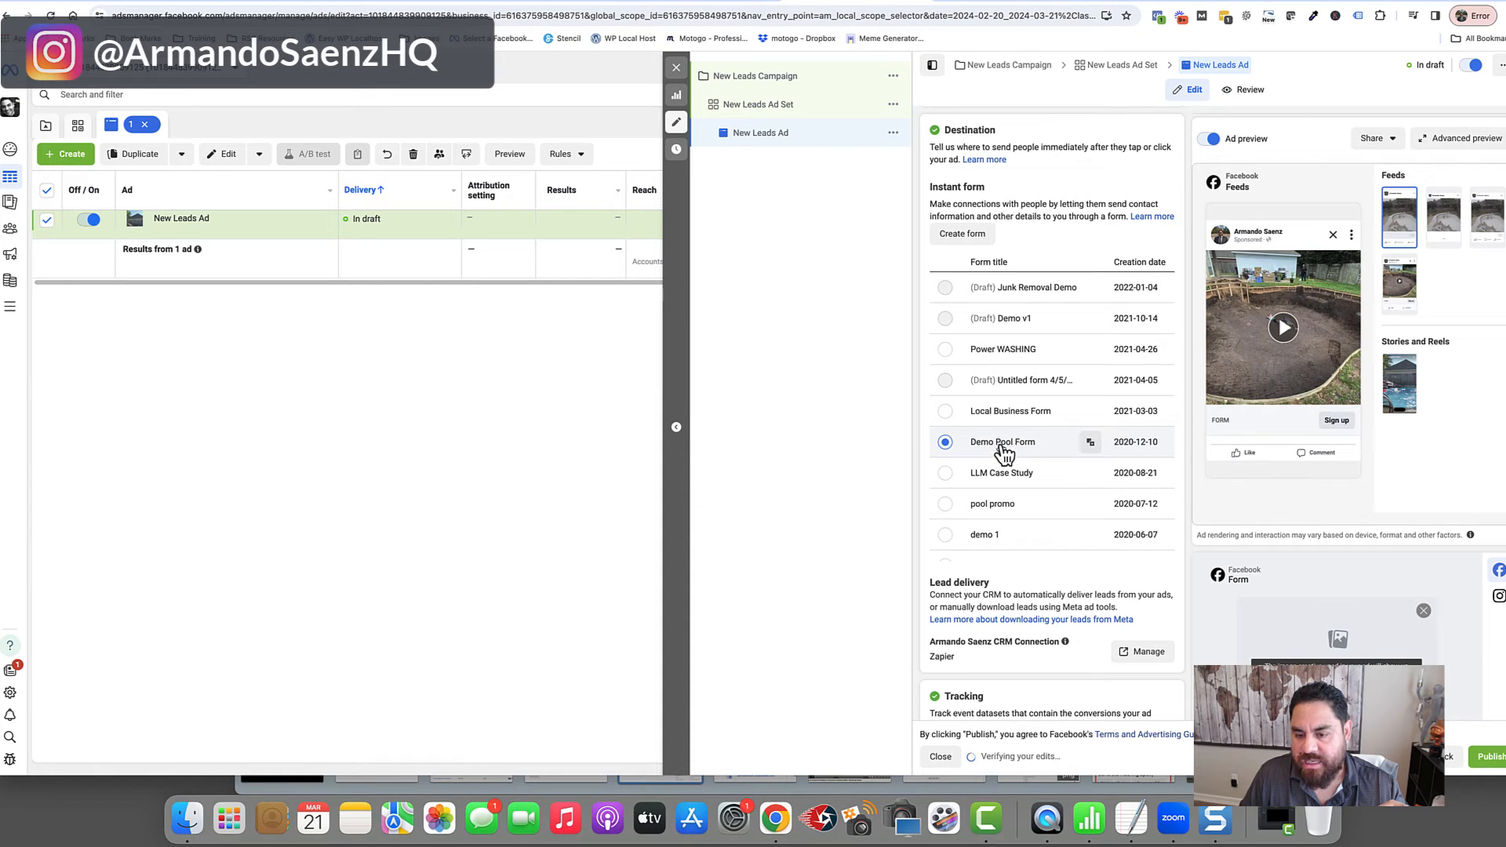
scroll(1207, 581, down, 3)
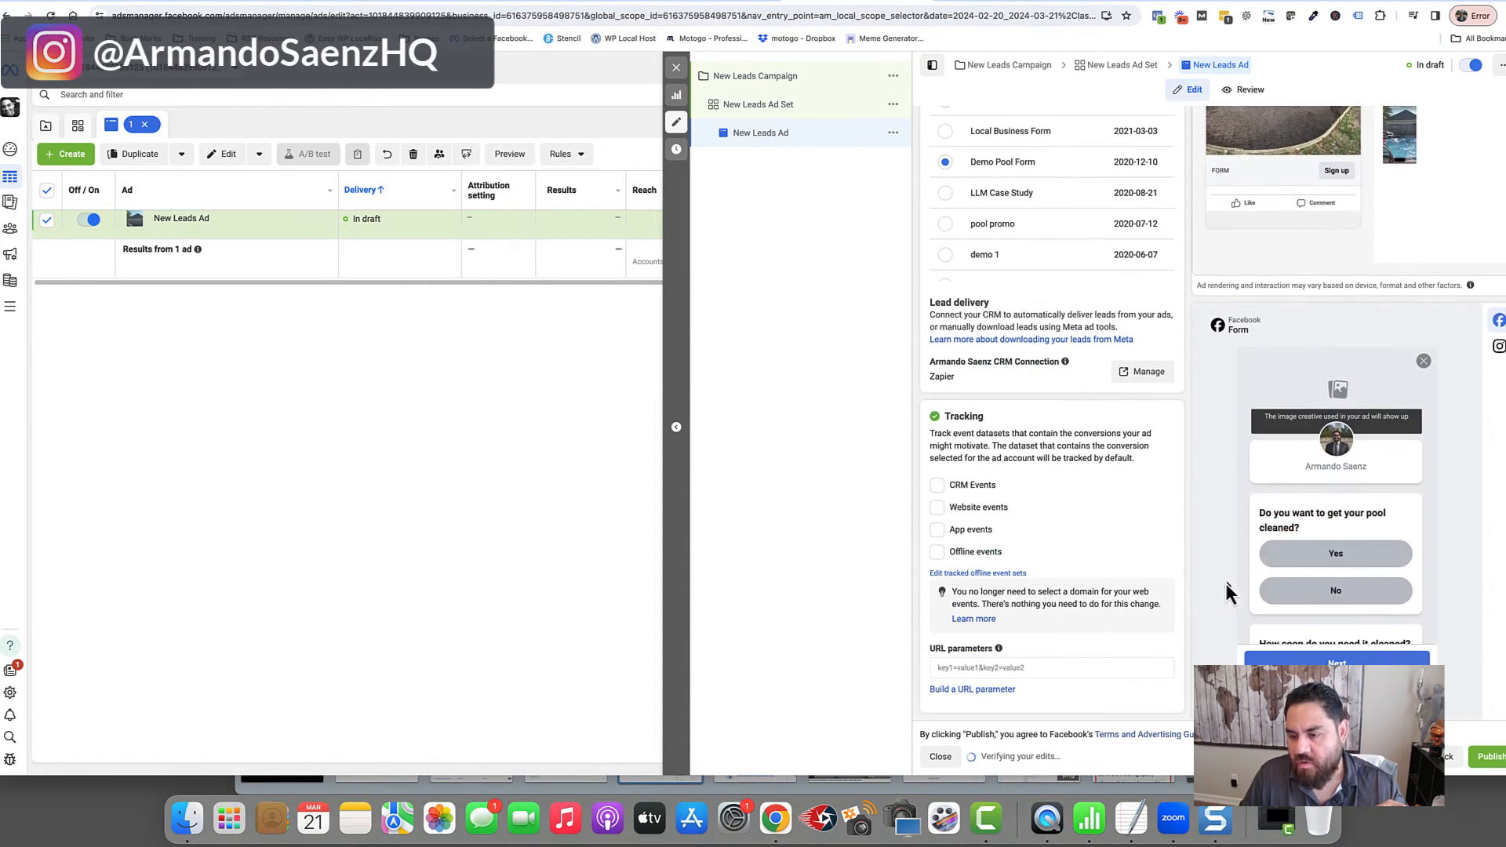
- Start a new instant form as a duplicate of Demo Pool Form
scroll(1179, 544, up, 1)
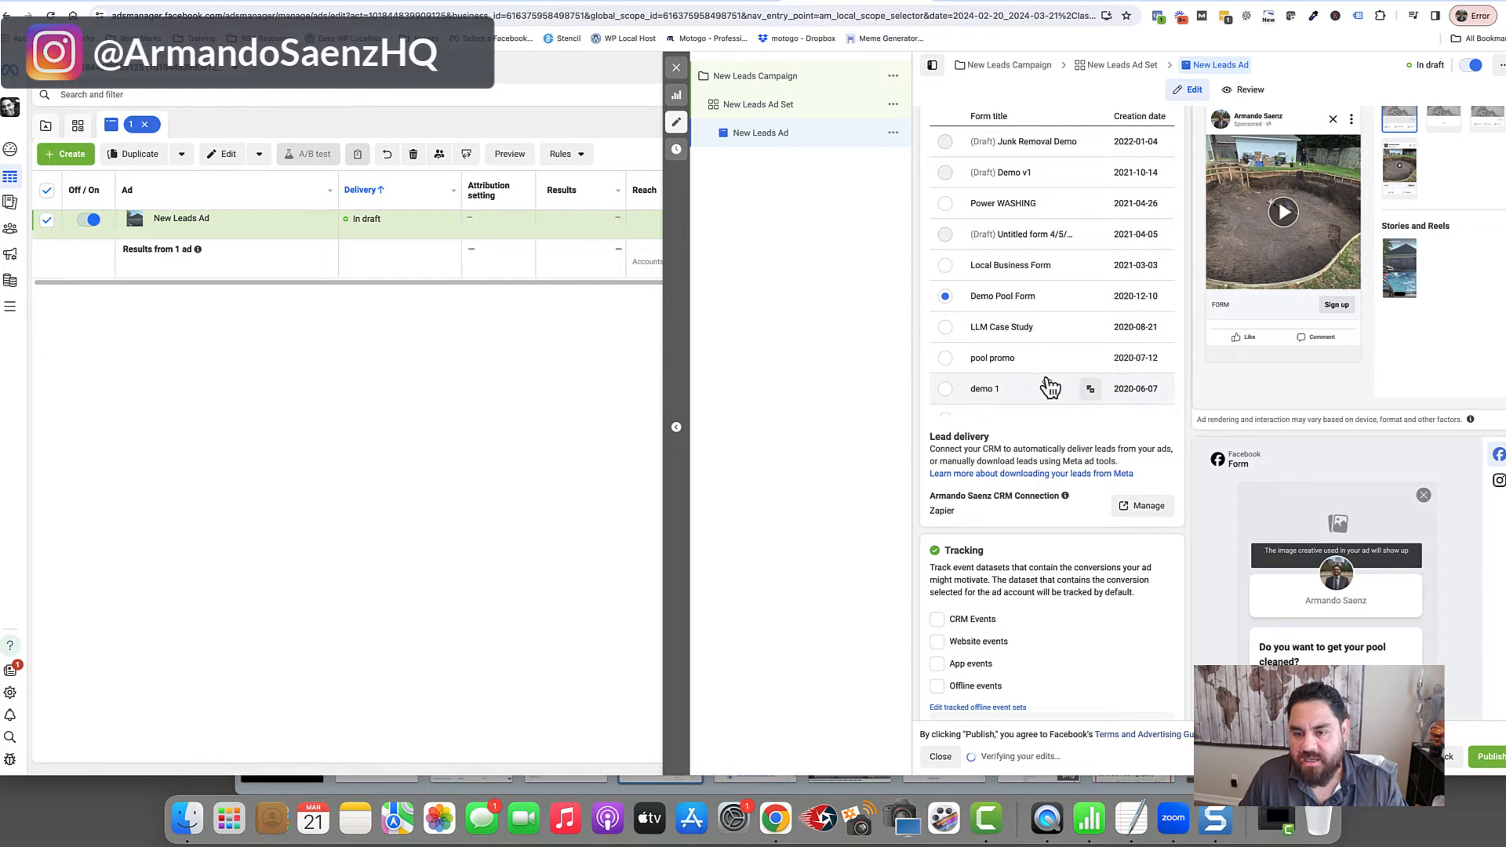
scroll(1048, 381, up, 2)
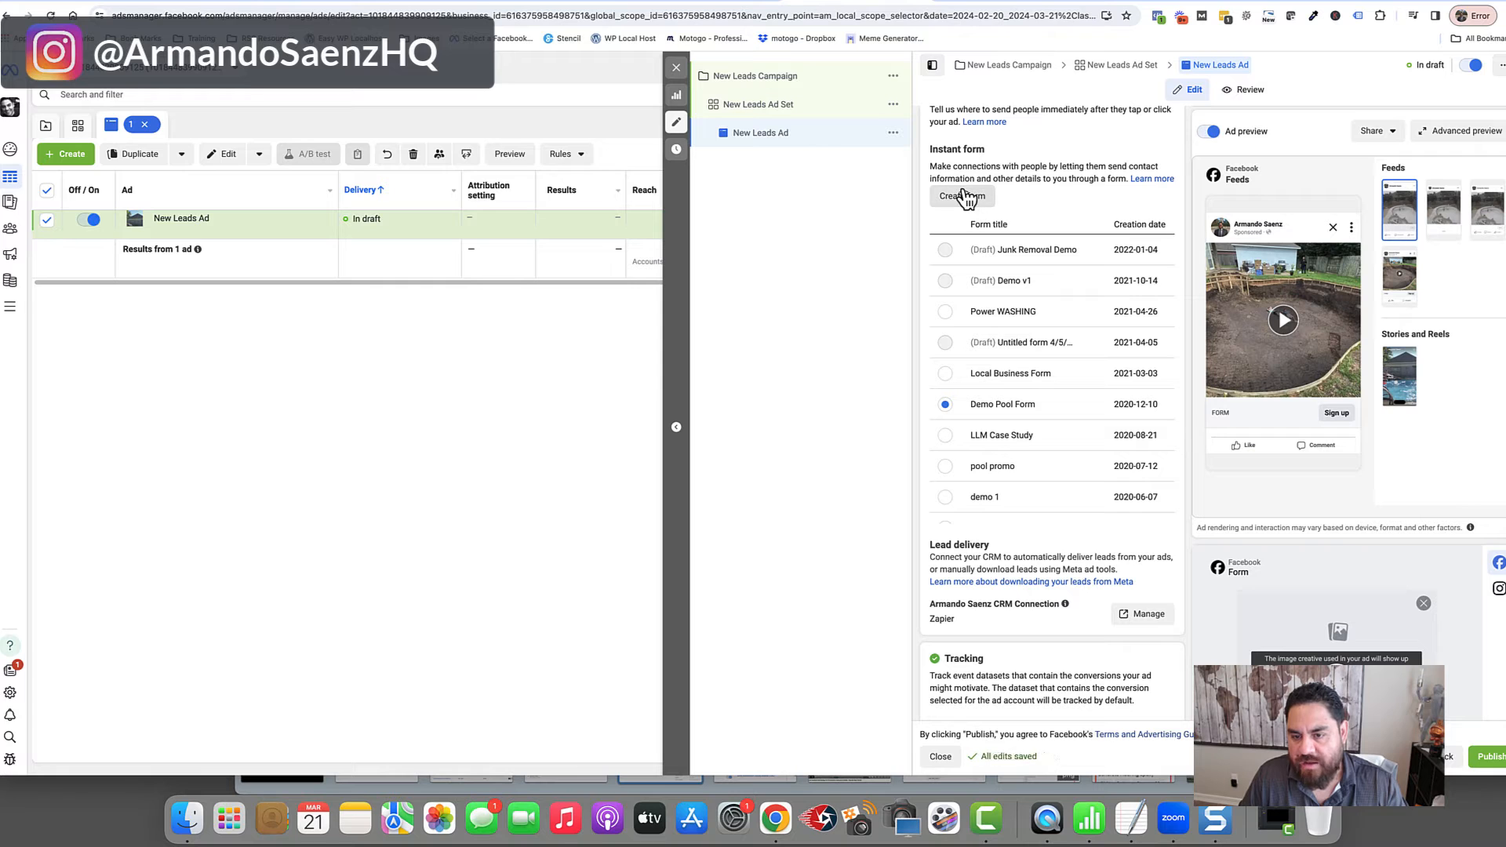
click(1091, 406)
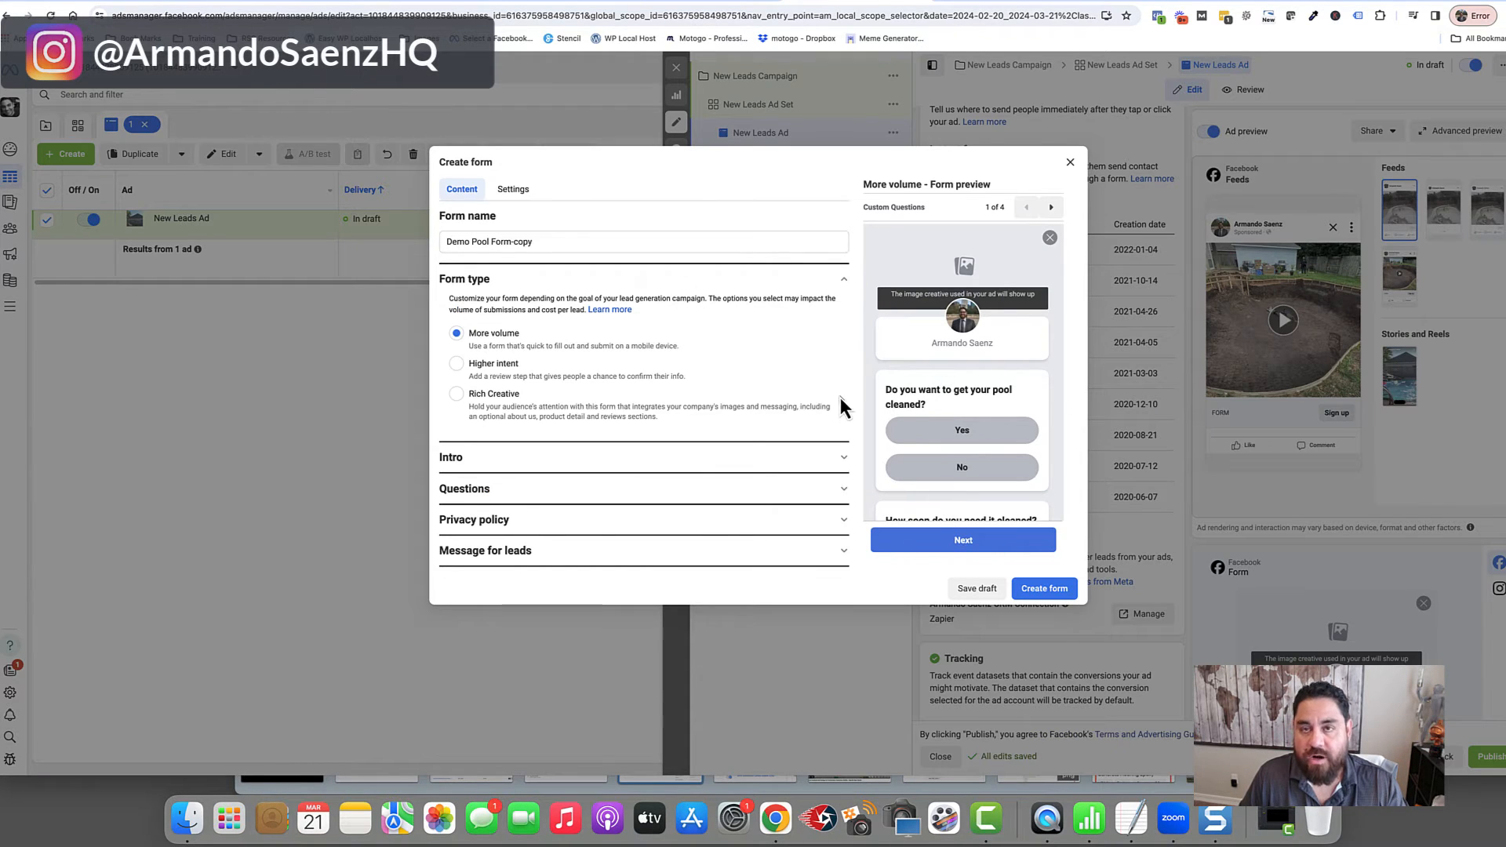
- Examine the duplicated form's name and its intro section with the background image and greeting options
triple_click(545, 243)
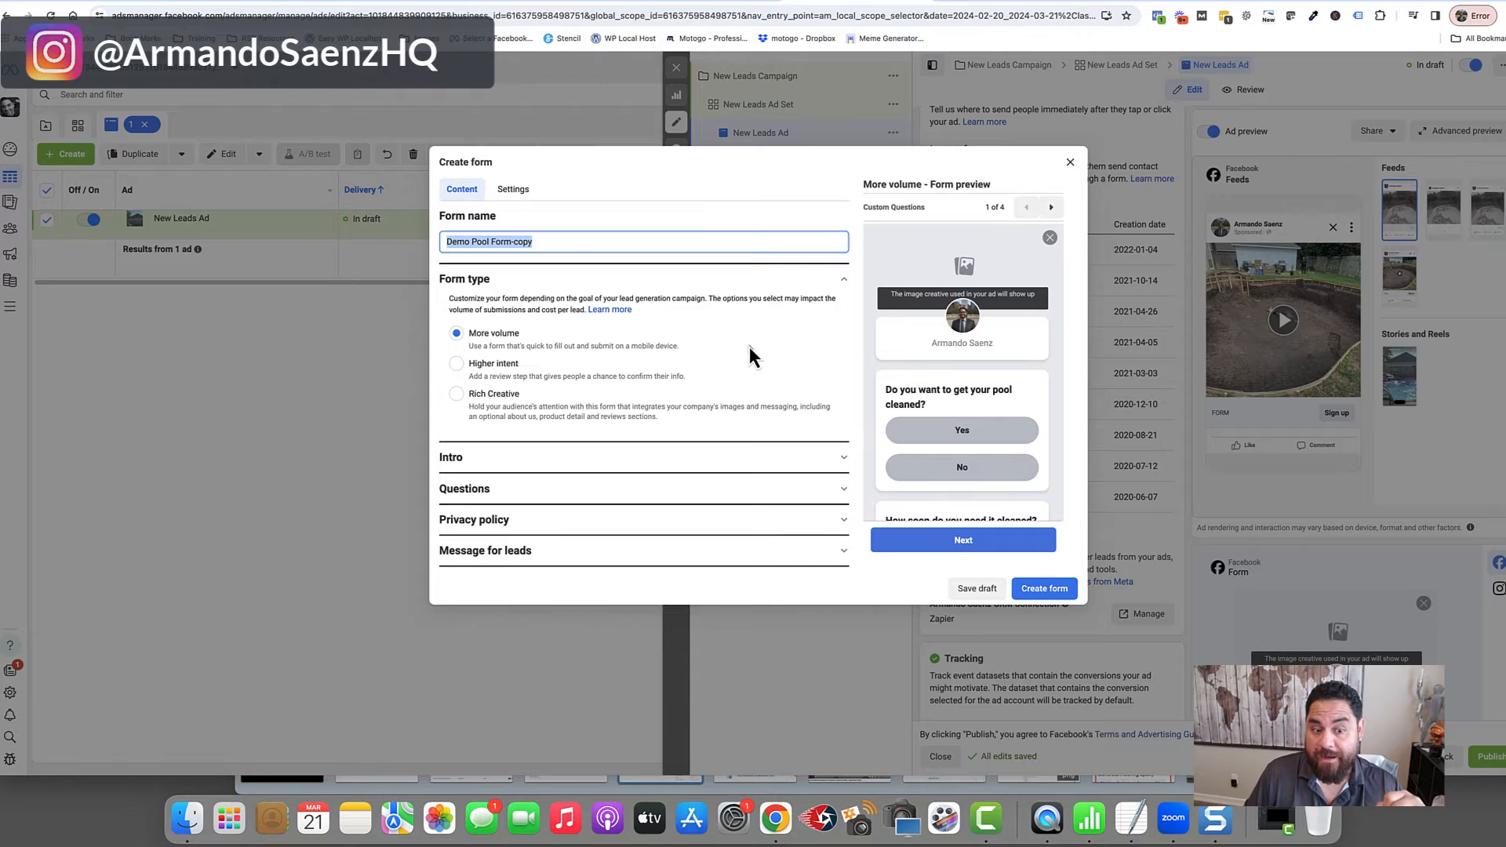
click(824, 457)
scroll(787, 390, down, 1)
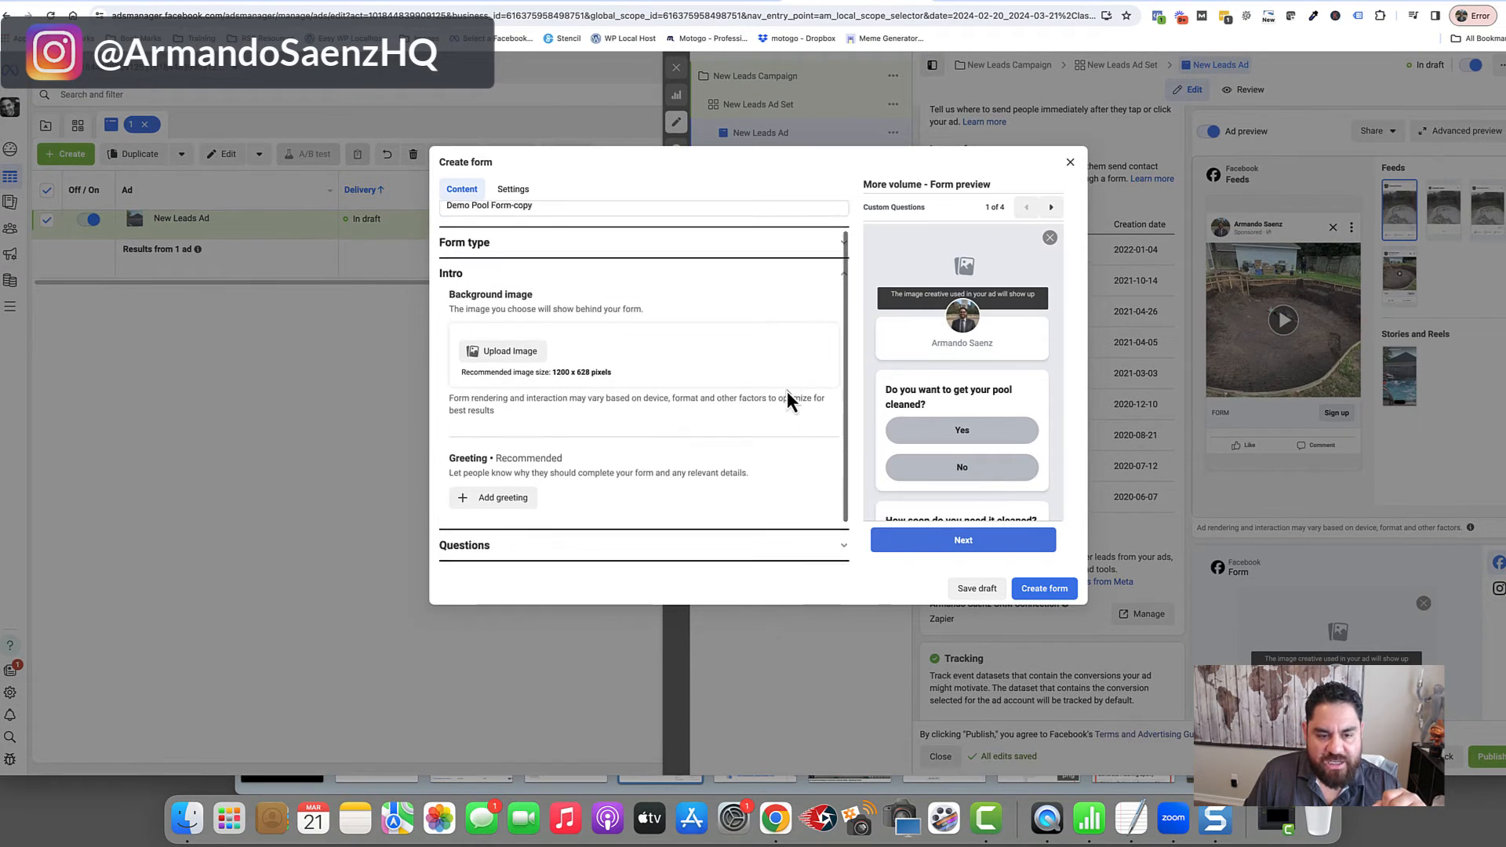
- Examine the form's custom questions, its prefill questions and the categories of user information that can be added
click(807, 492)
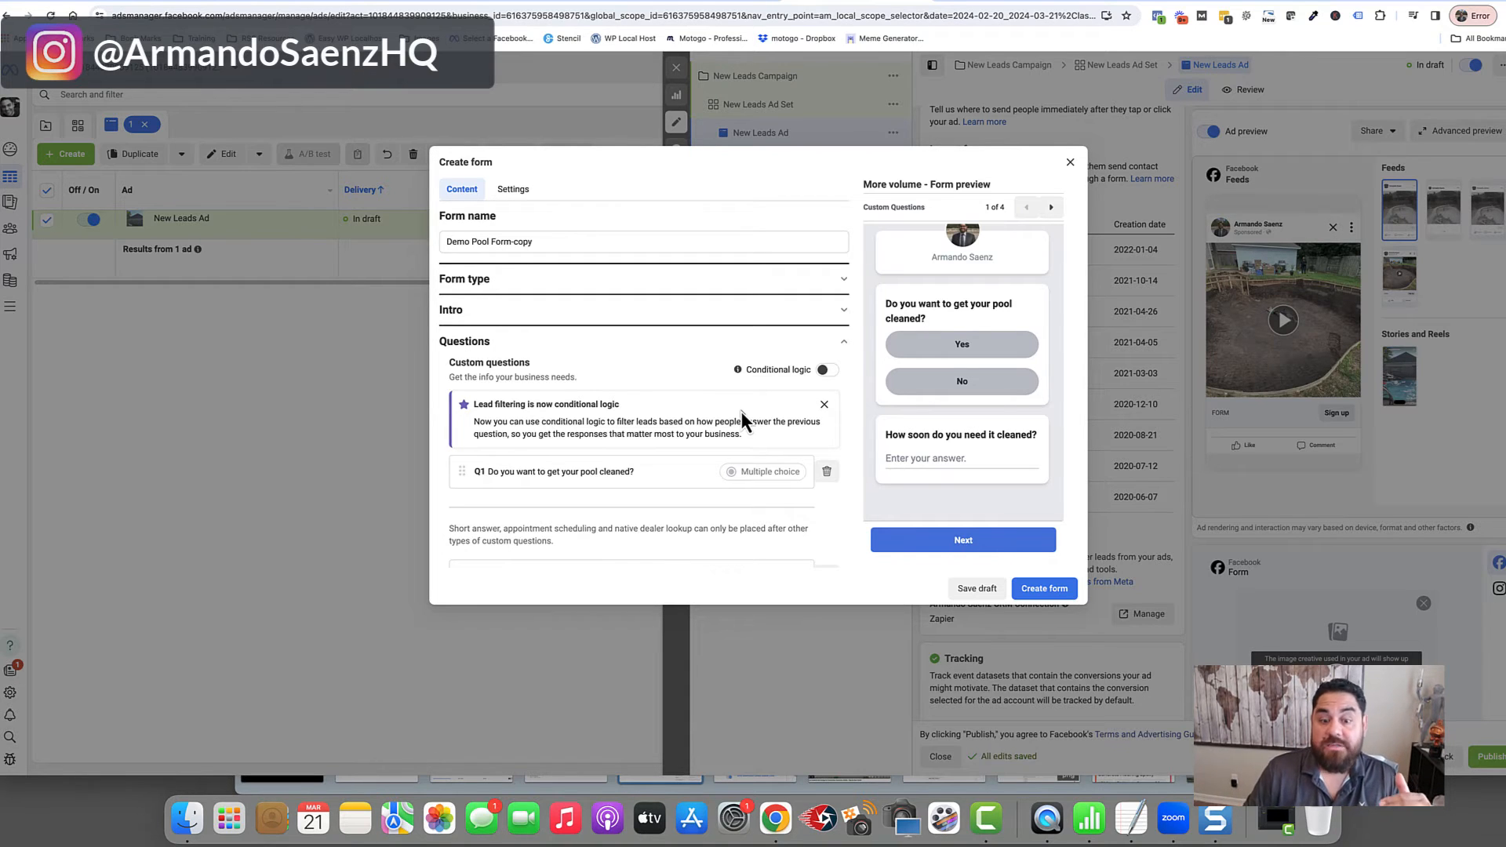
scroll(741, 414, down, 5)
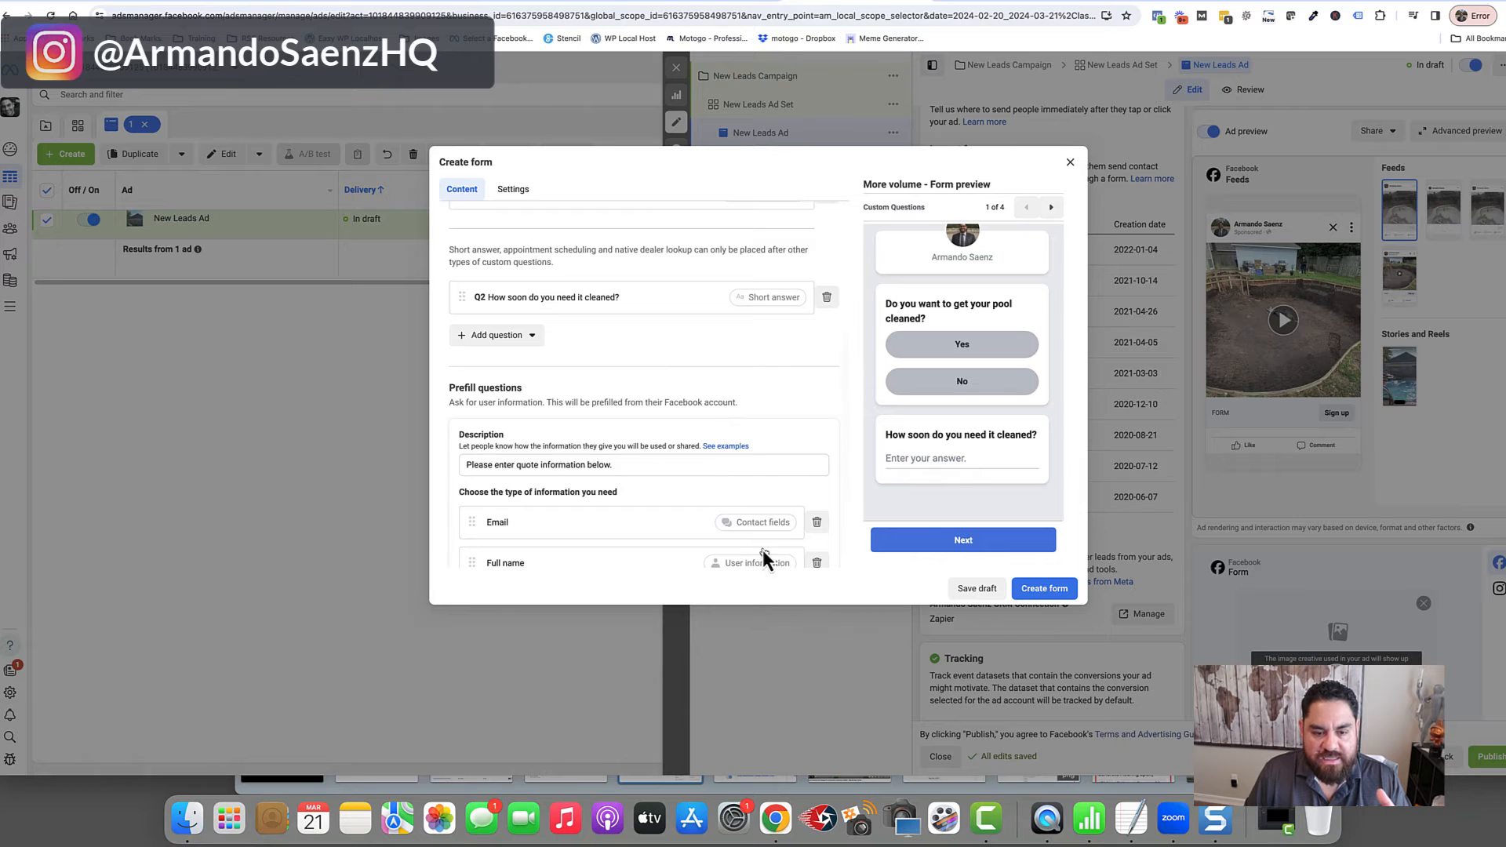
scroll(690, 443, down, 1)
drag(455, 255, 516, 255)
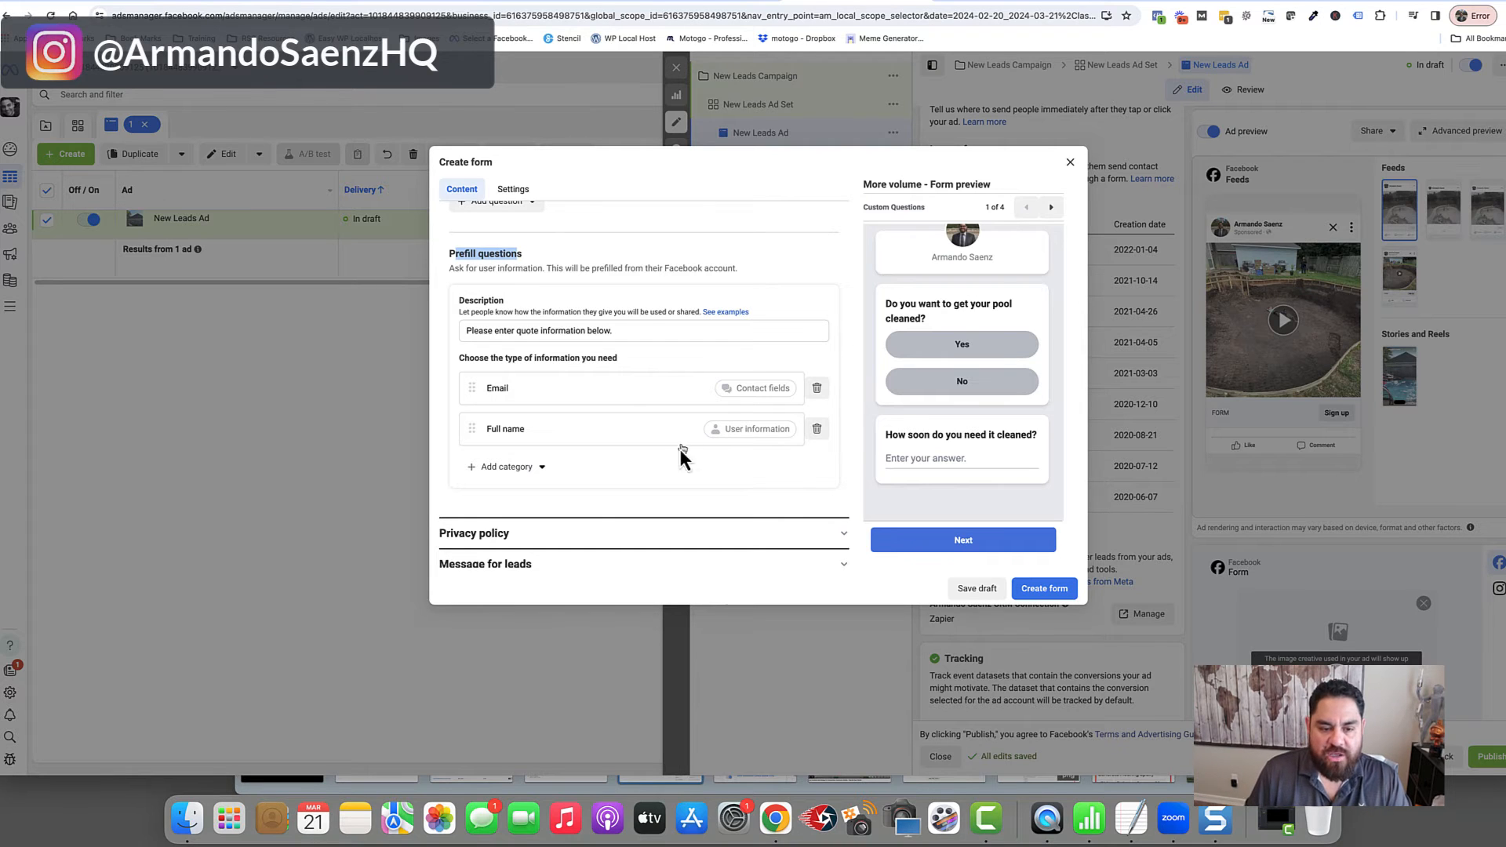
click(533, 469)
mouse_move(565, 495)
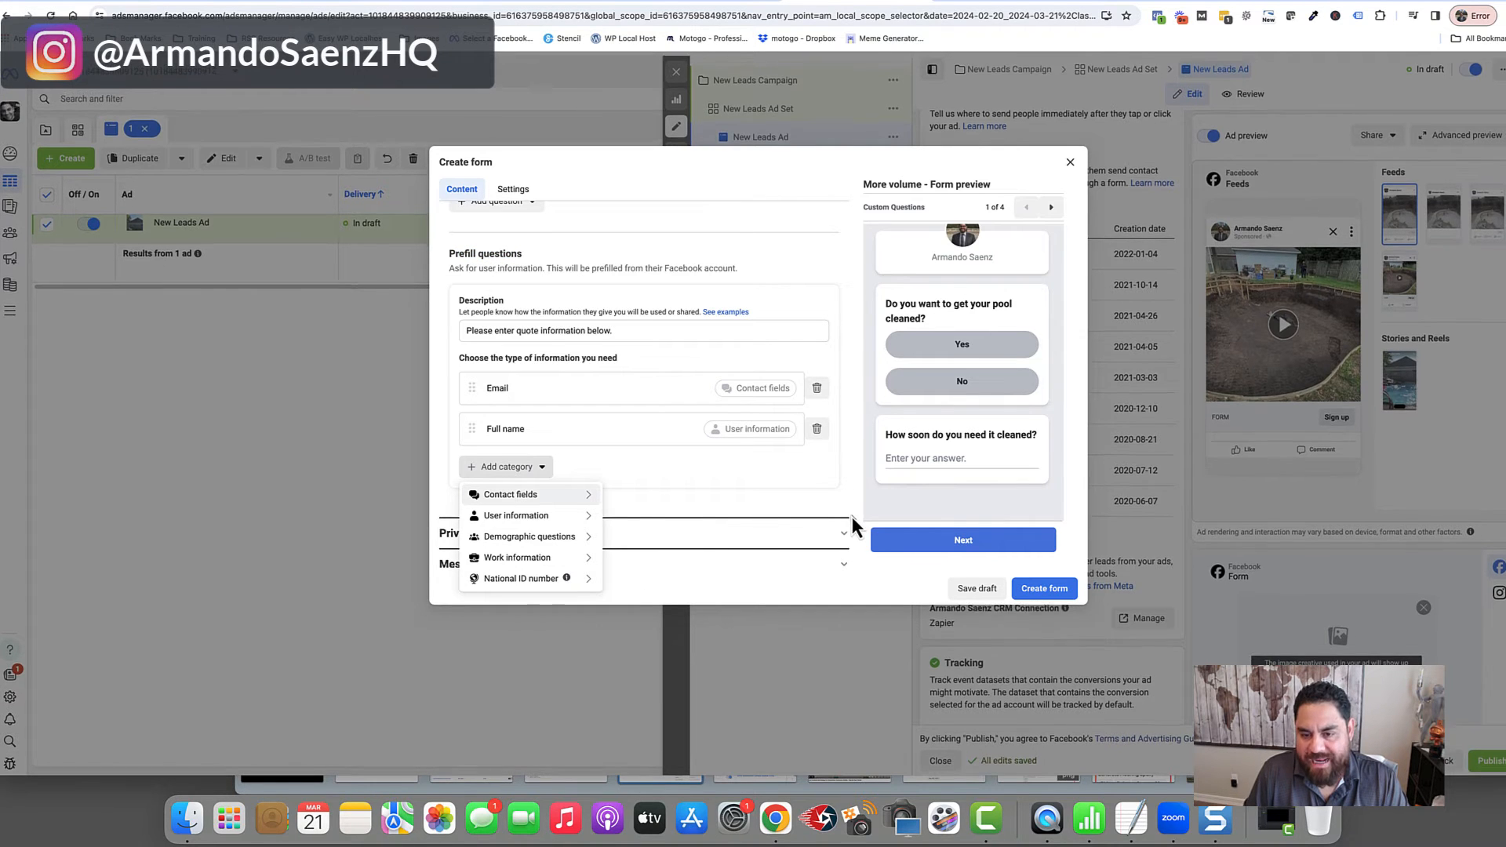
click(545, 469)
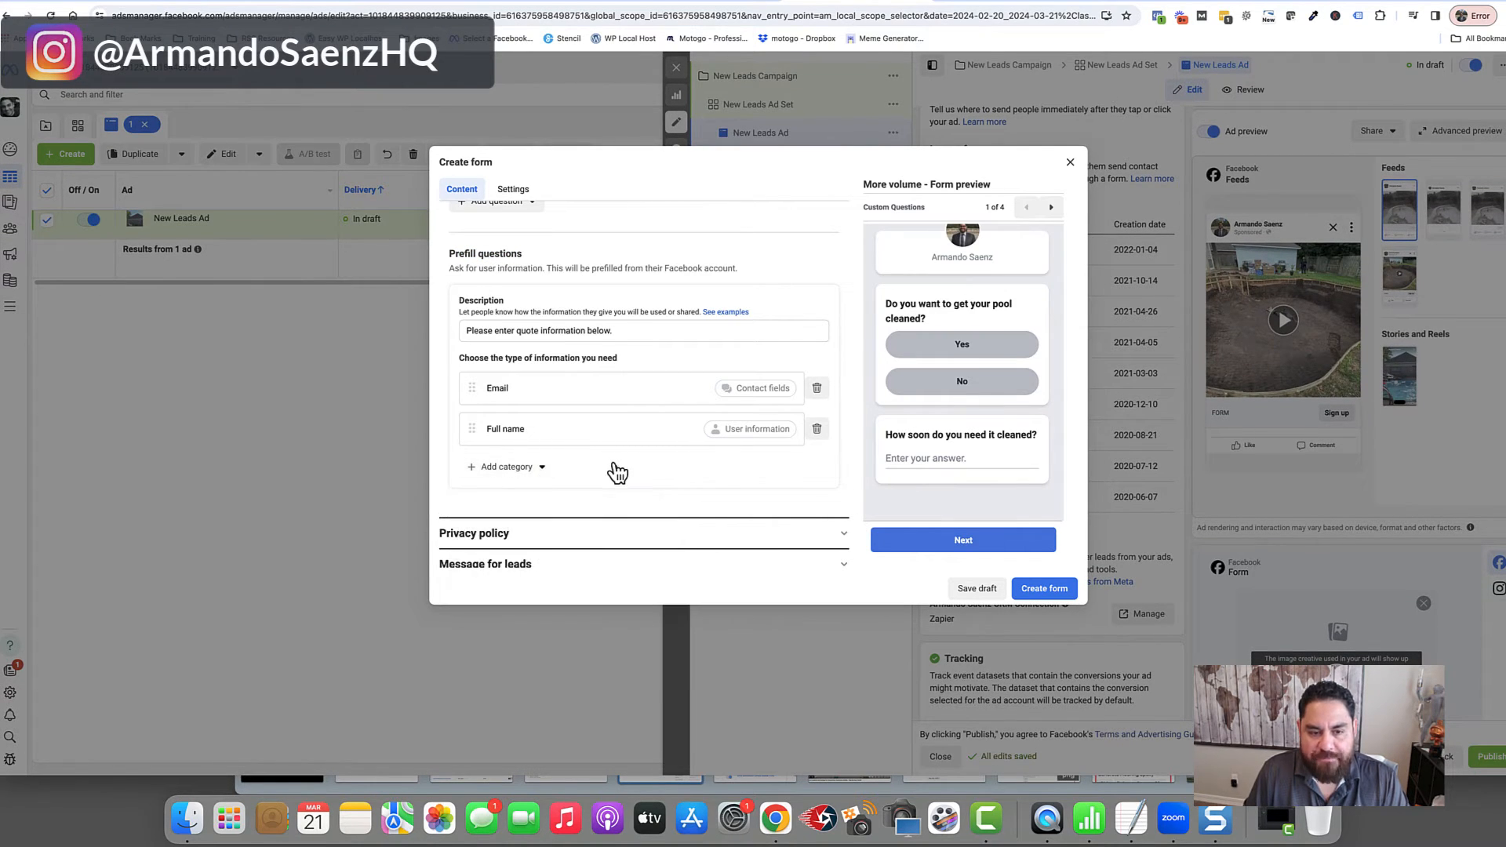
scroll(560, 384, up, 2)
scroll(560, 388, up, 2)
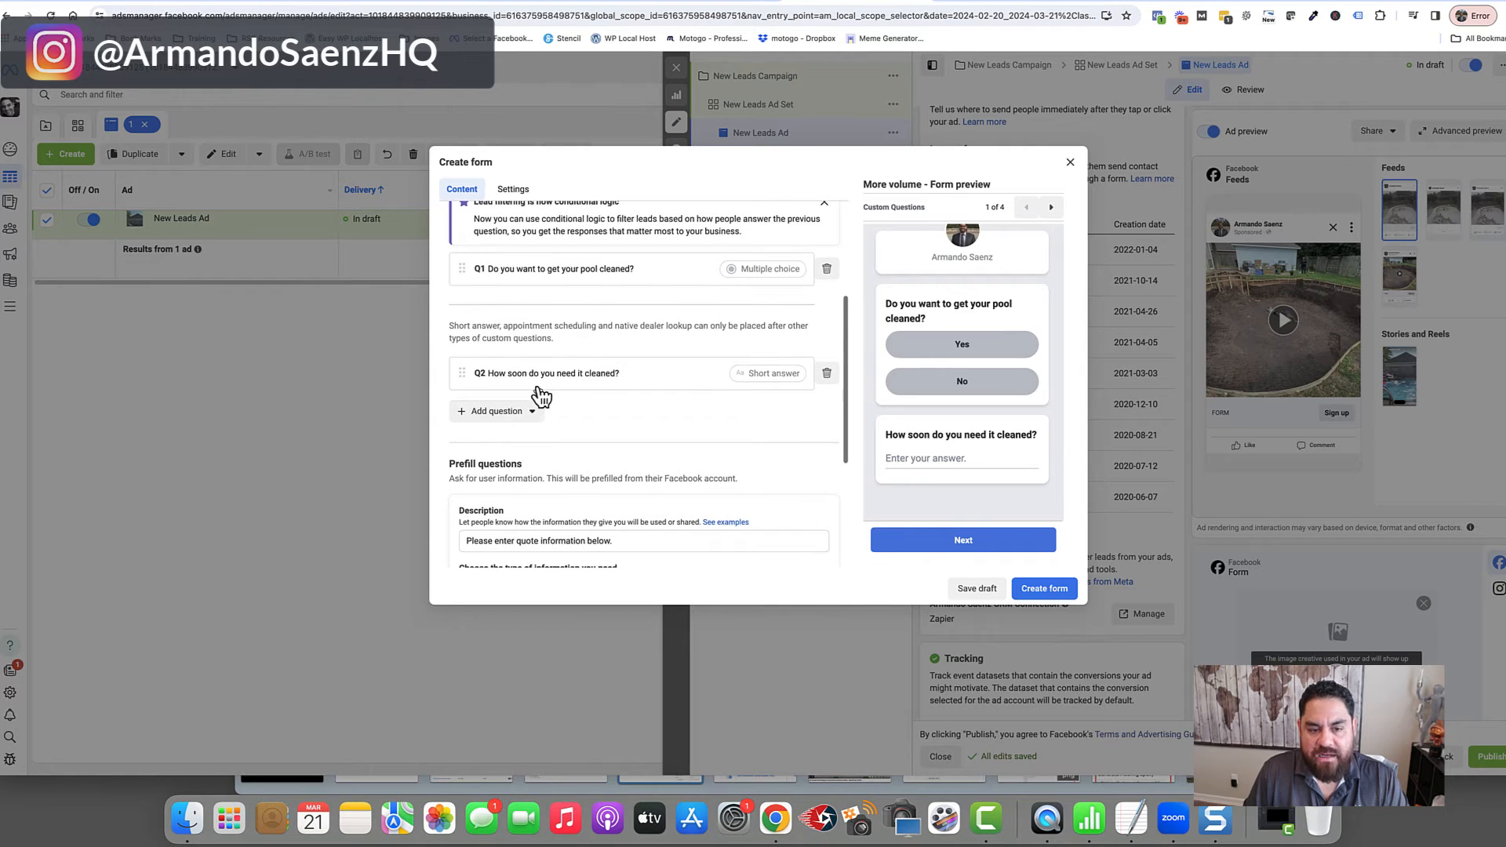
scroll(563, 424, down, 3)
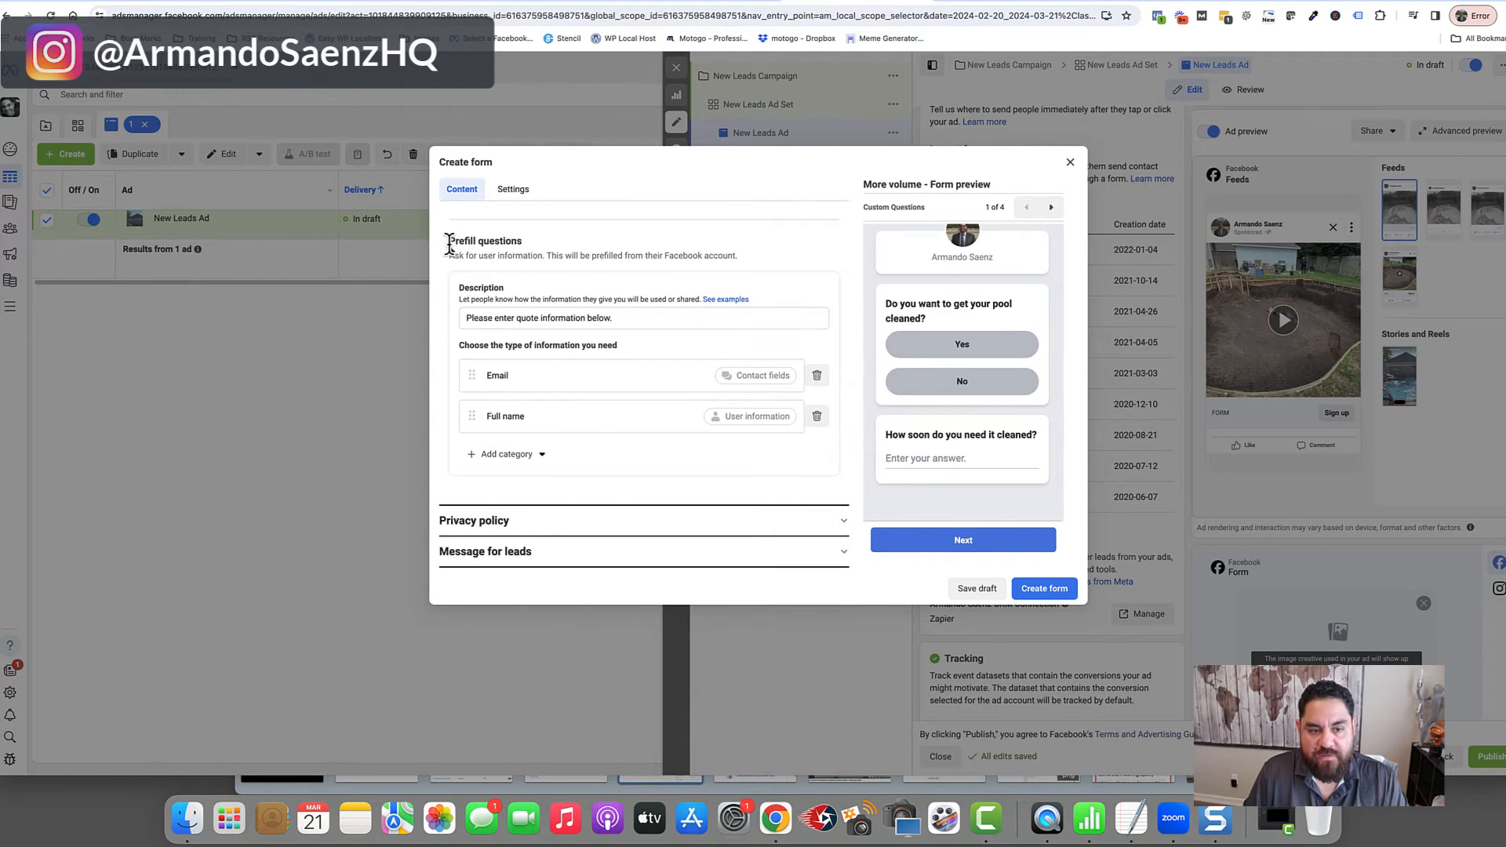
drag(450, 241, 518, 241)
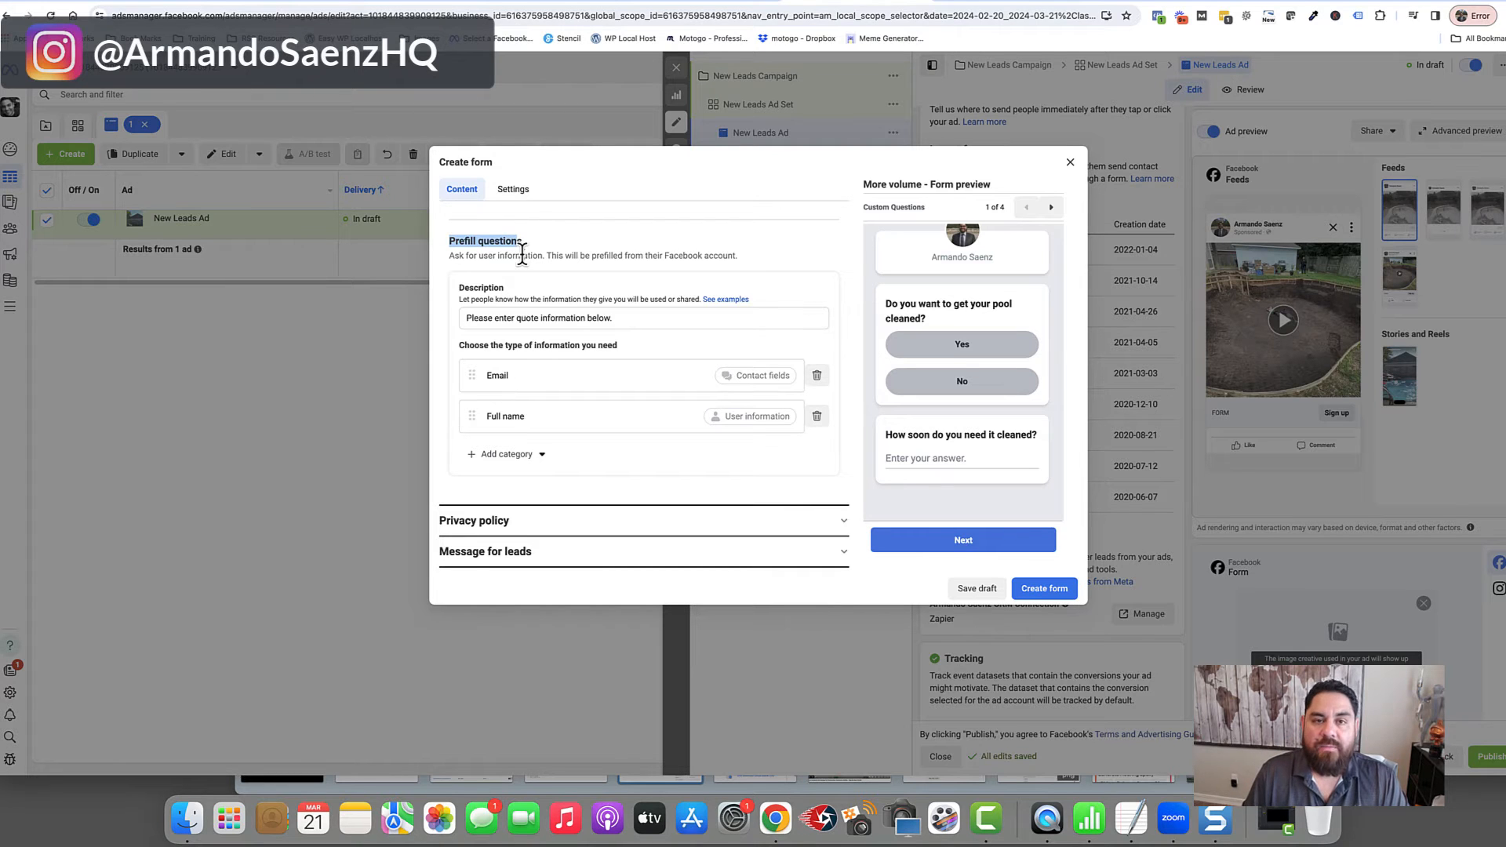
- Check the link and link text in the form's privacy policy section
click(833, 525)
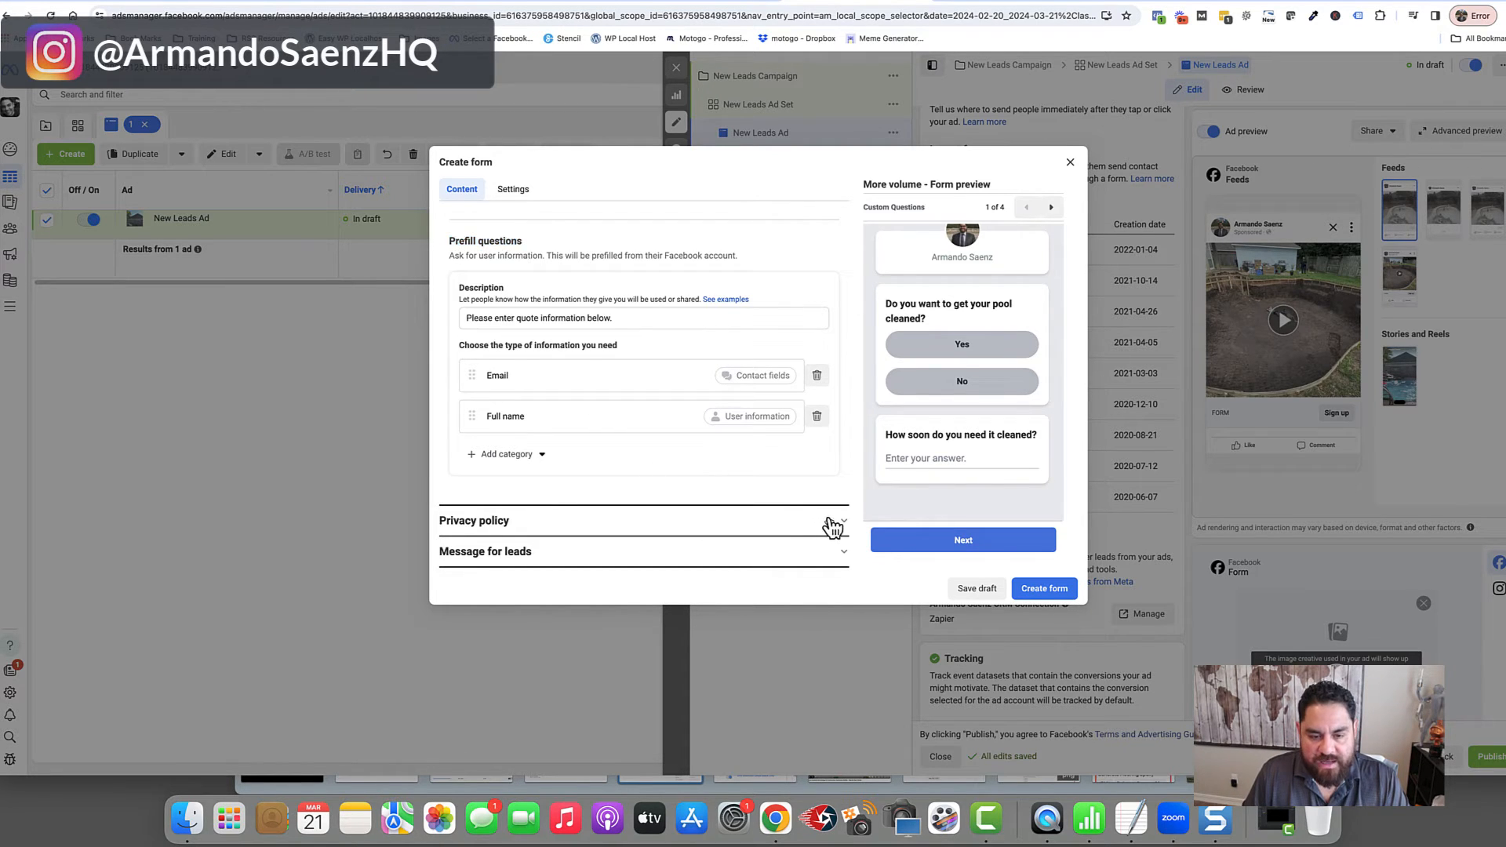
click(576, 346)
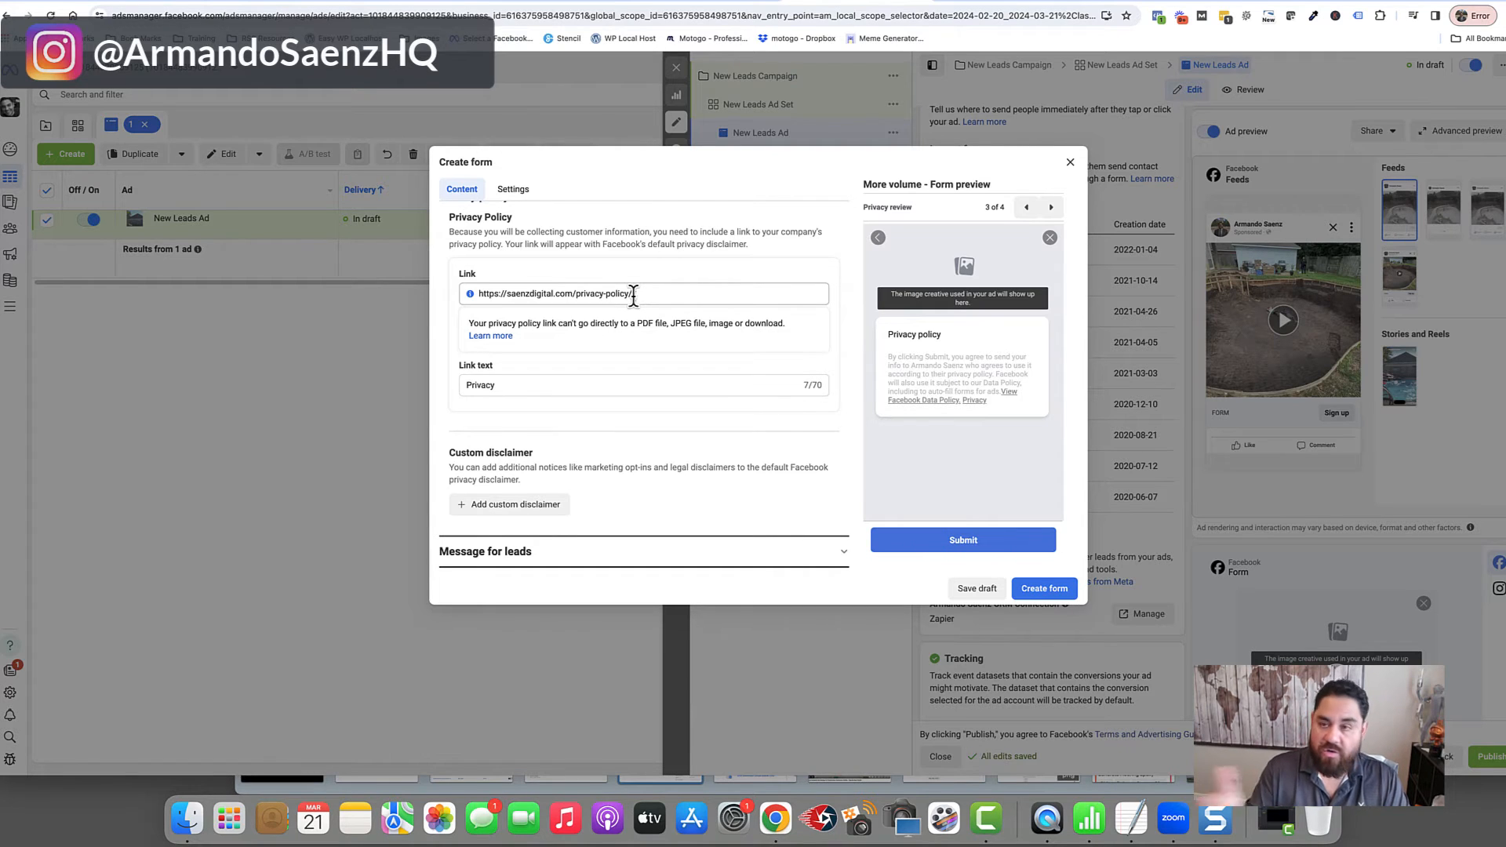
drag(634, 294, 474, 299)
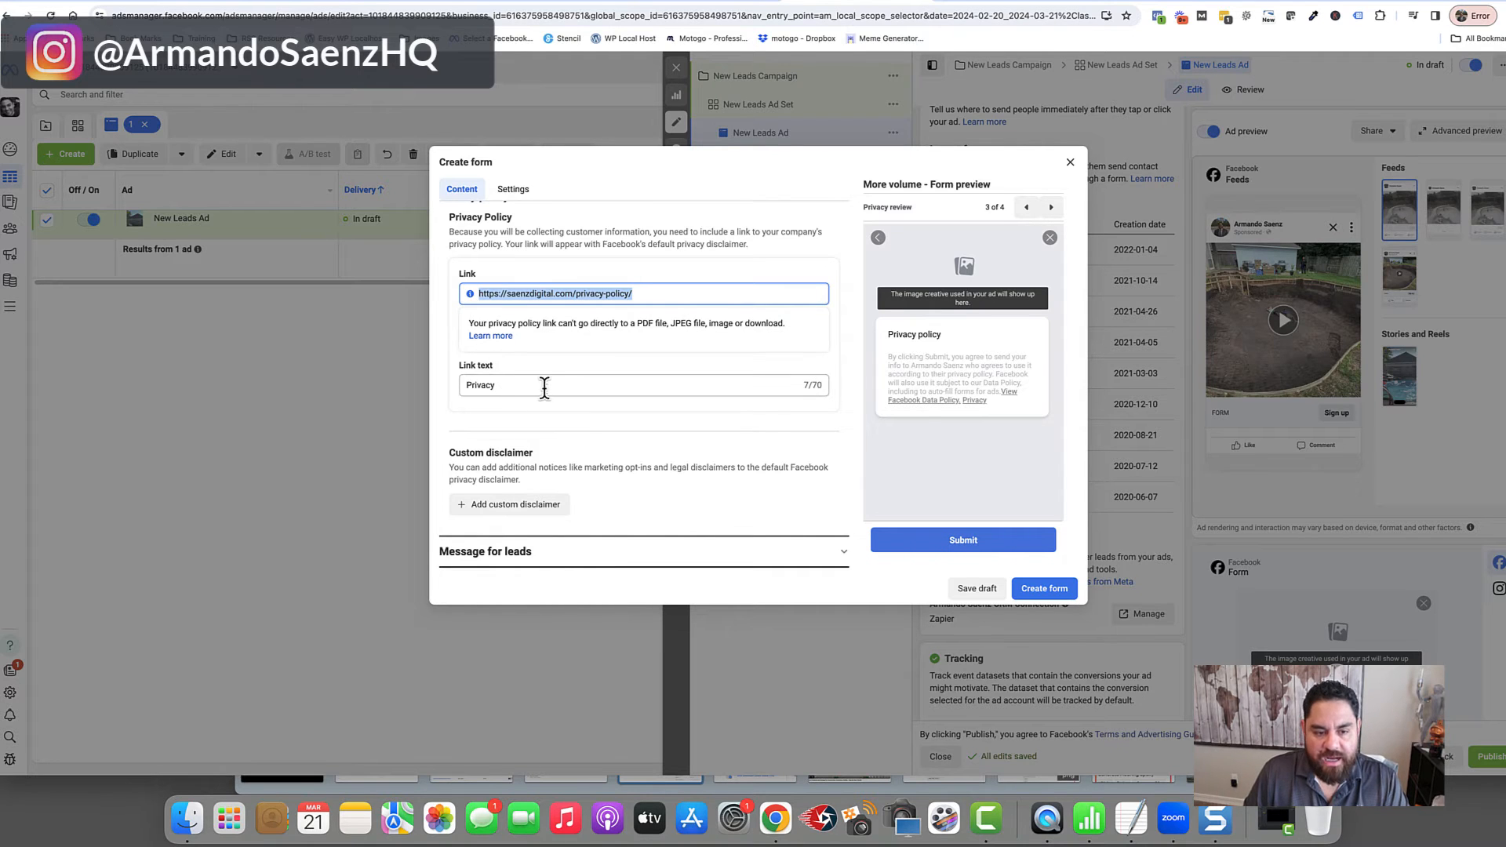
drag(506, 384, 444, 392)
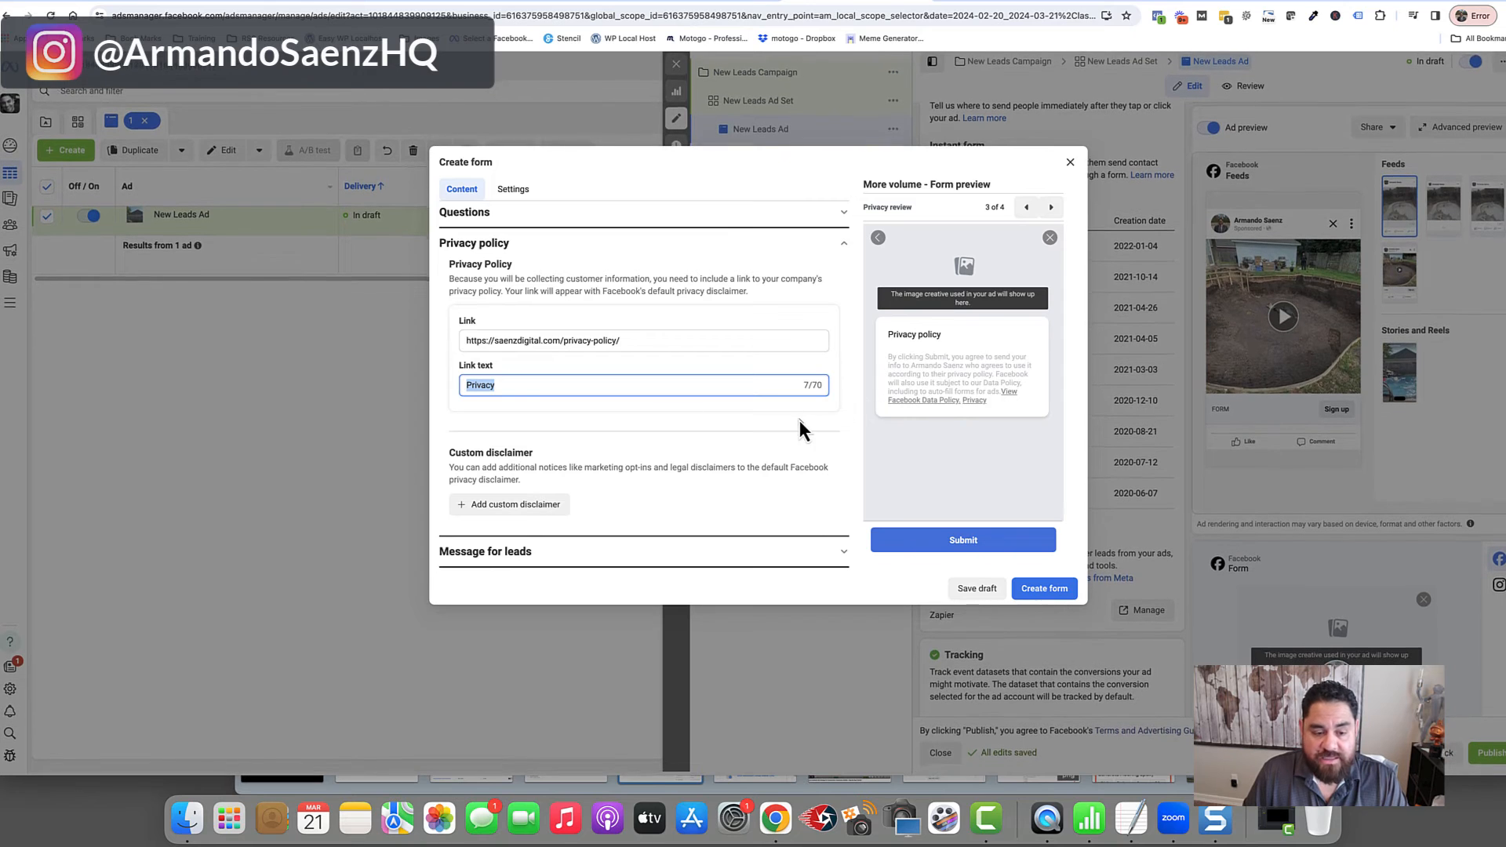
- Check the headline, description and call-to-action settings of the form's message for leads, and close the duplicate form without saving it
click(838, 553)
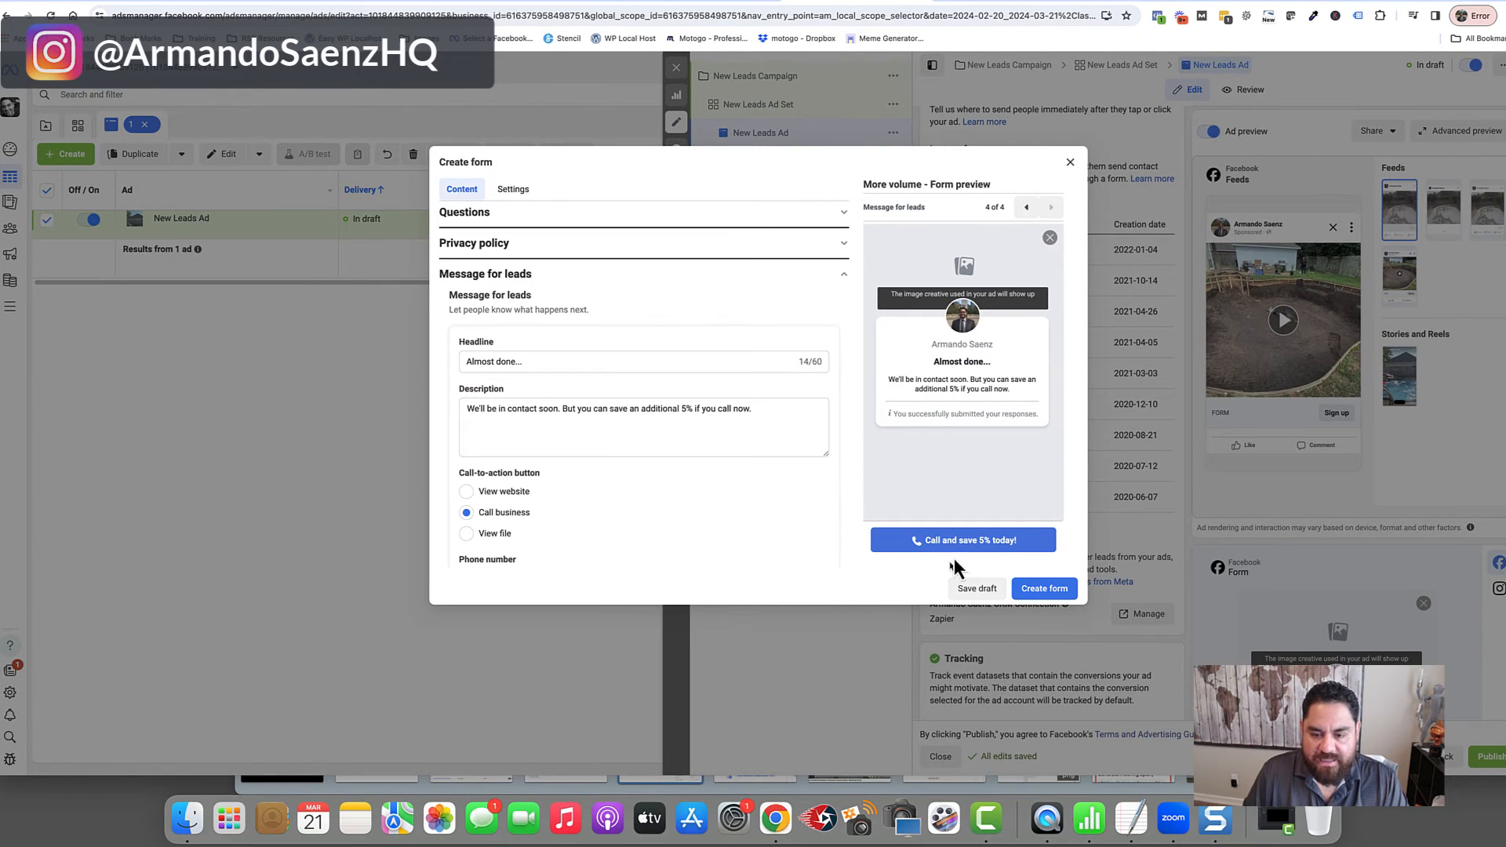
scroll(679, 443, down, 2)
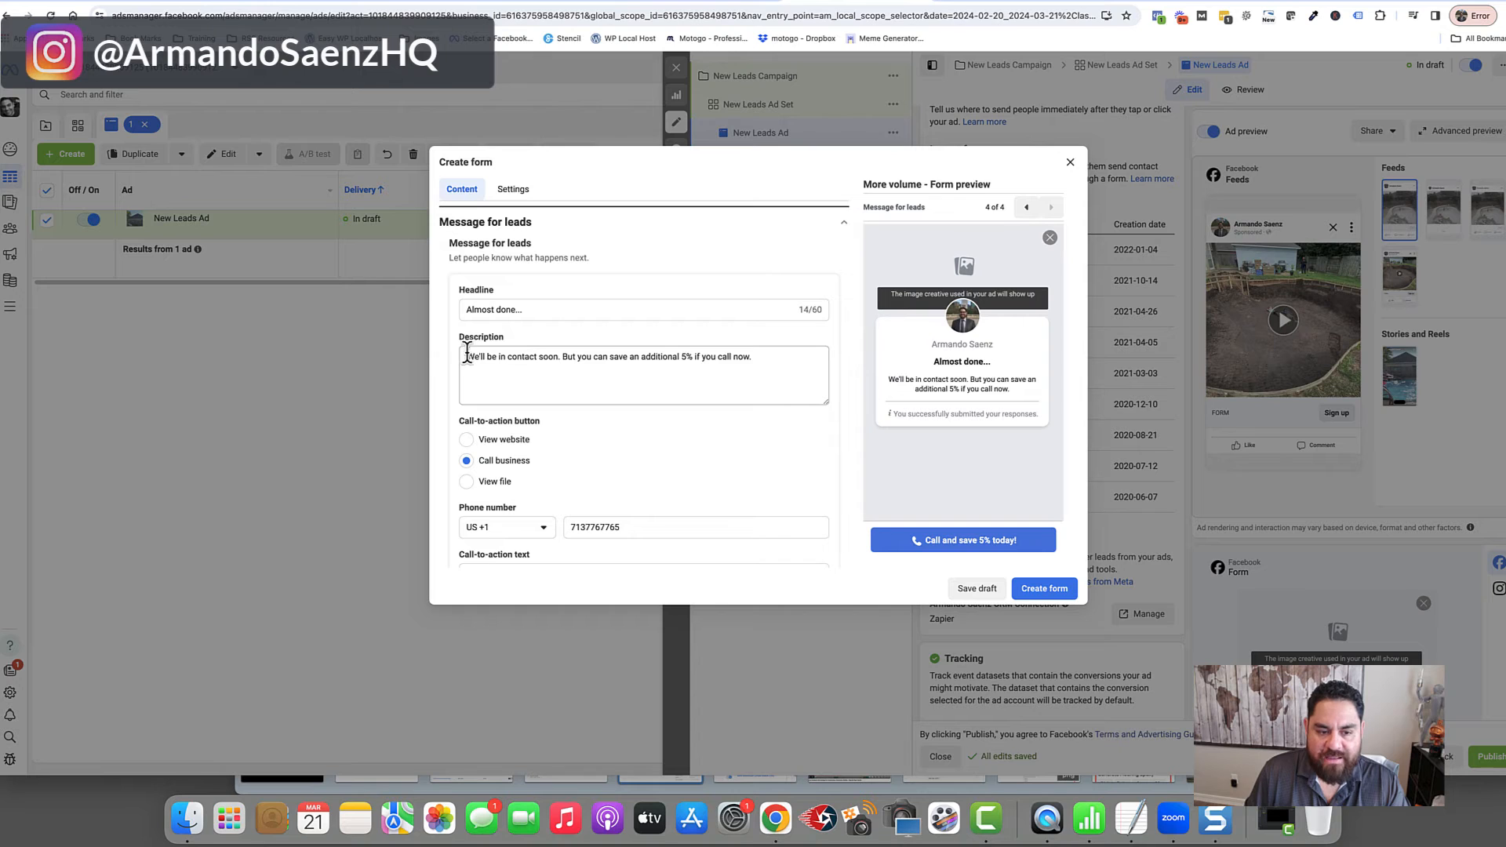
drag(463, 356, 745, 357)
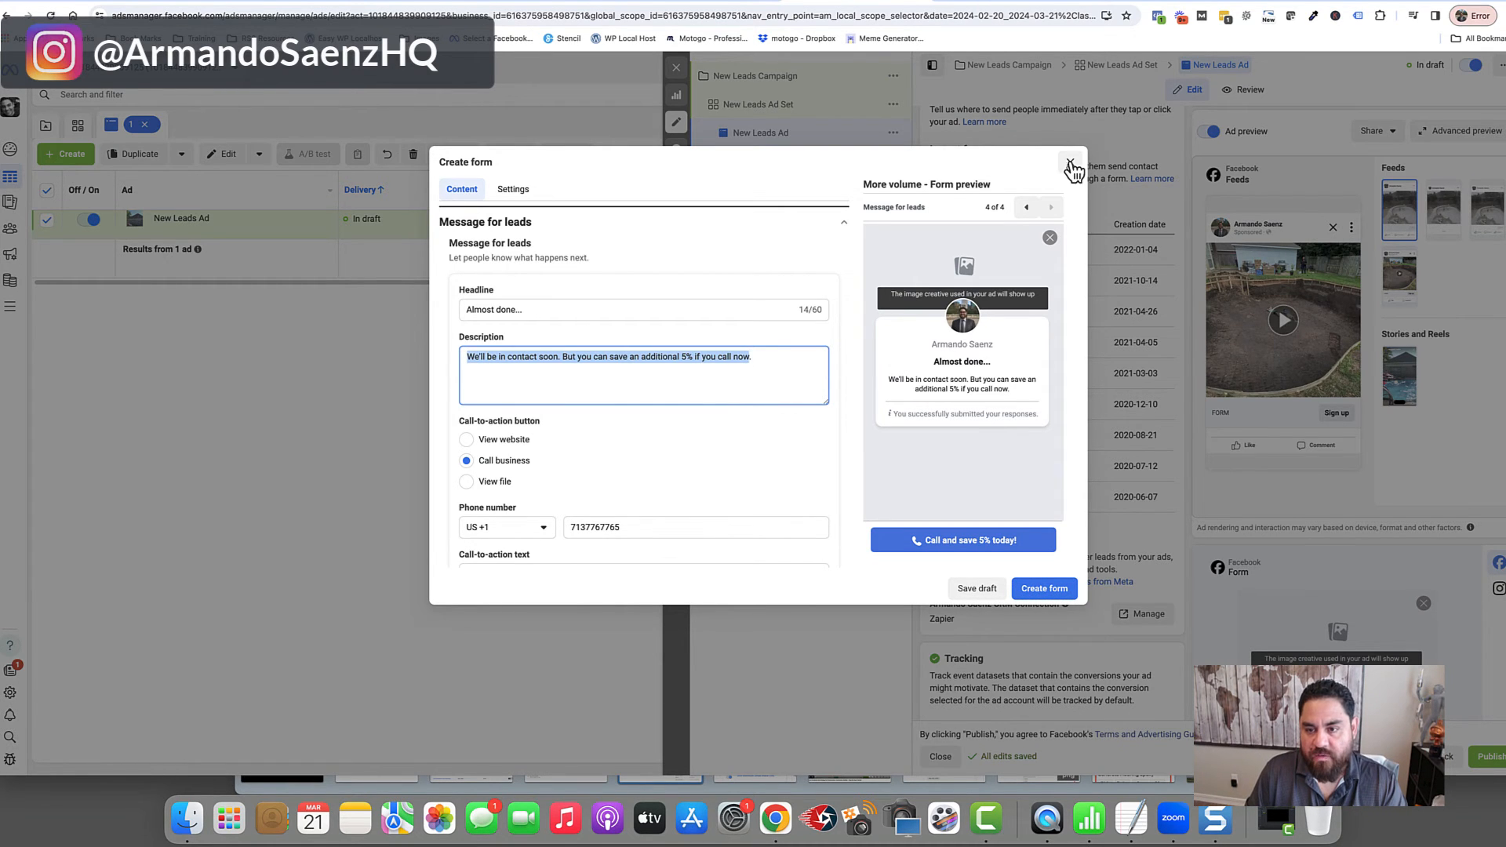
click(1071, 164)
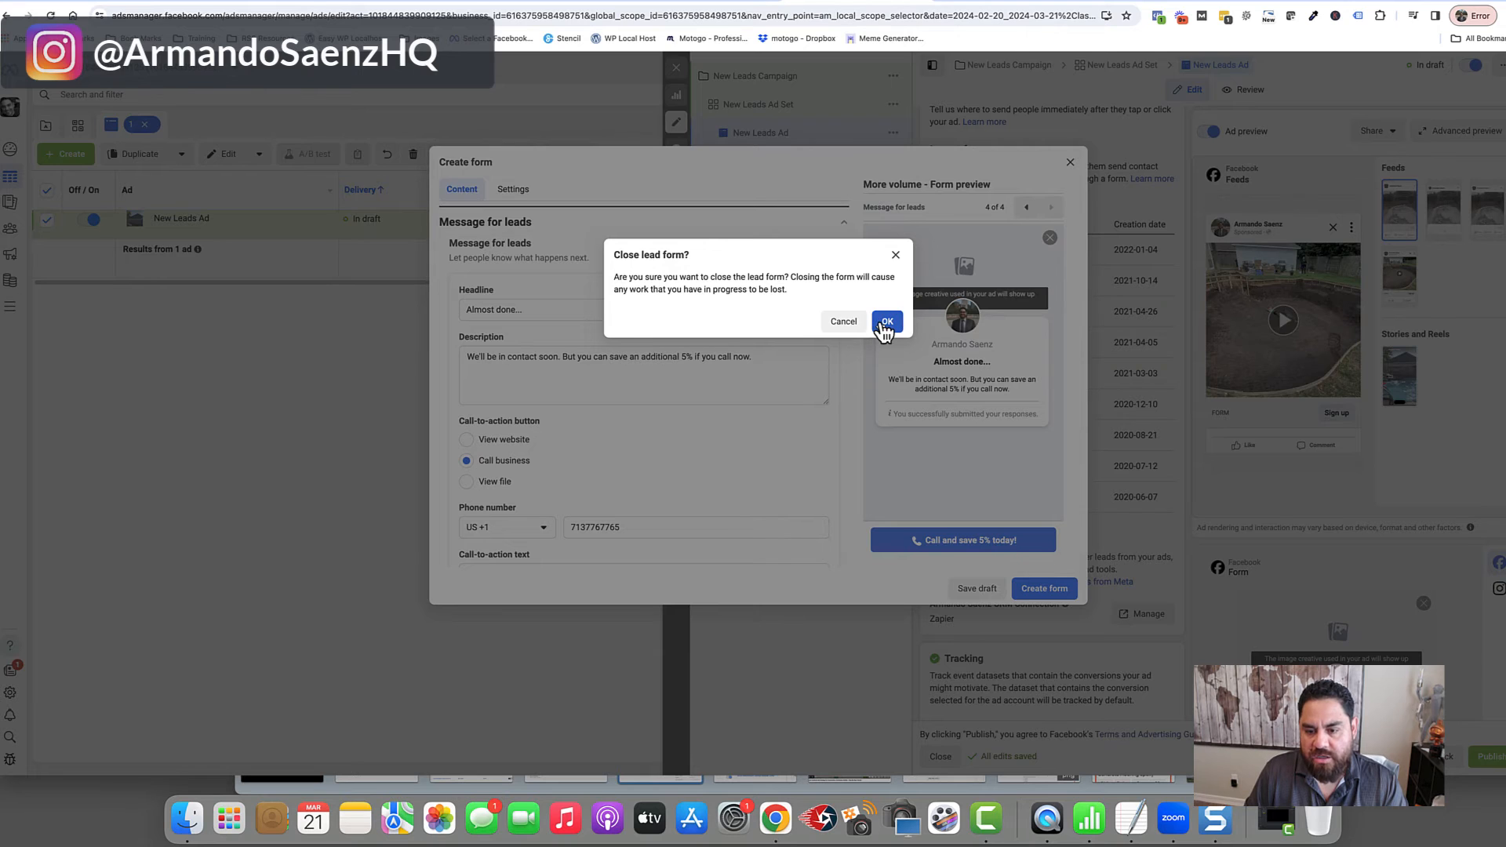
click(885, 325)
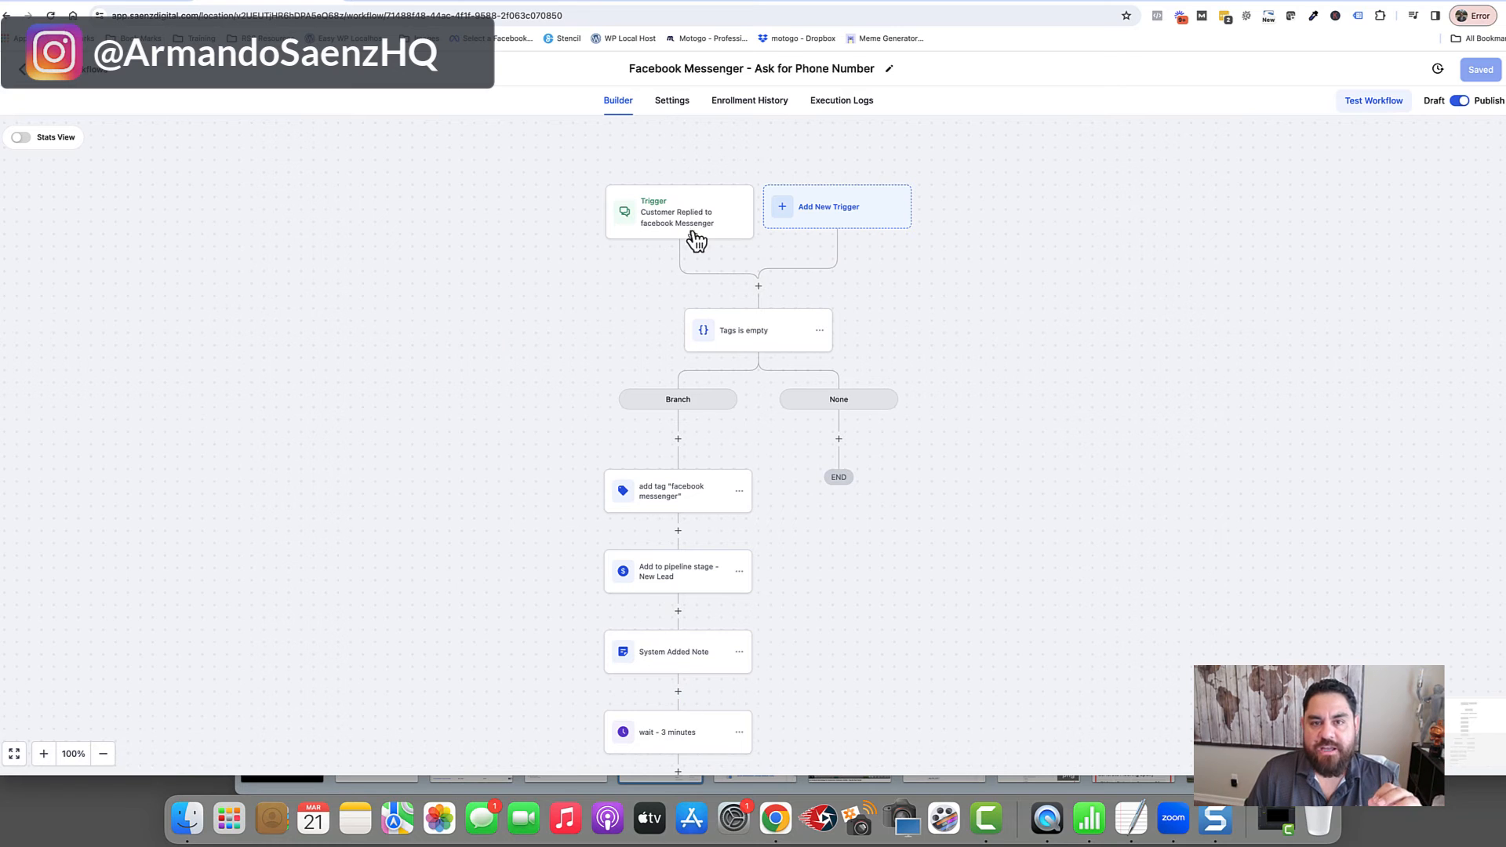
- In the Saenz Digital CRM, examine the Facebook Messenger - Ask for Phone Number workflow from its trigger through the phone number and business hours branches
scroll(663, 248, down, 3)
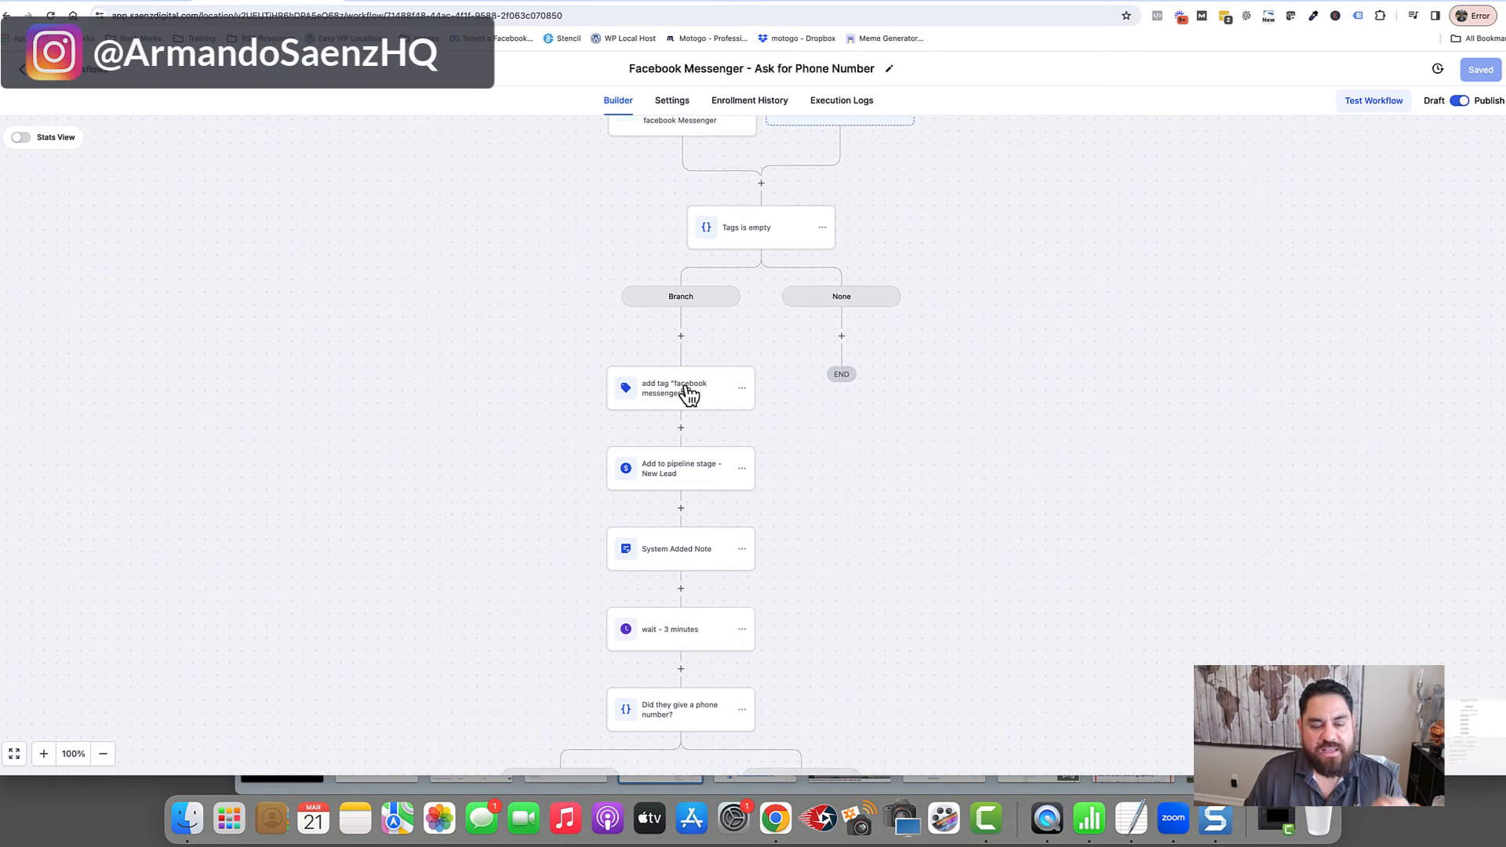
scroll(687, 394, down, 1)
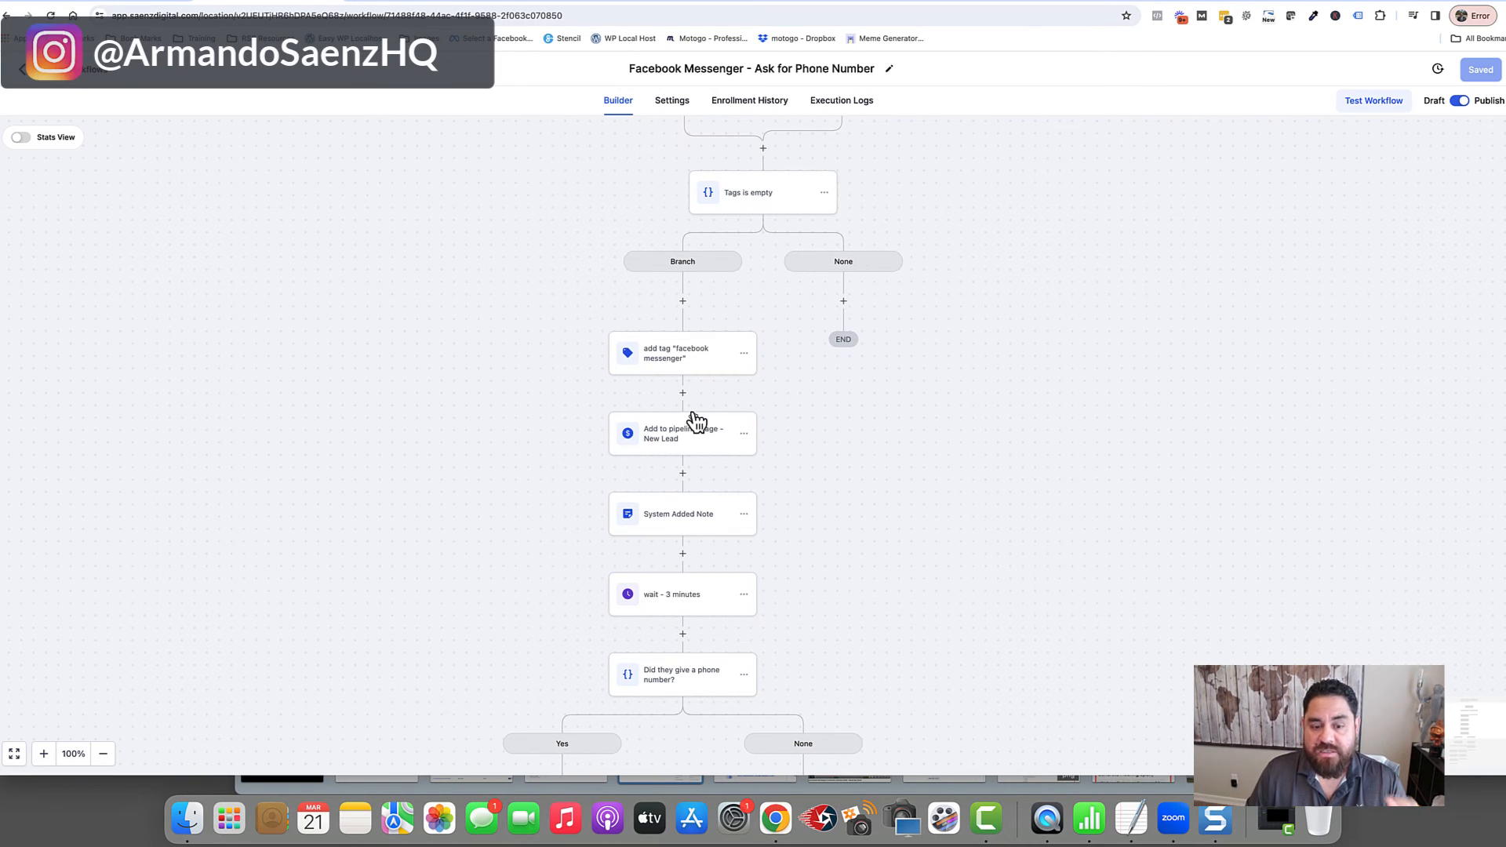
scroll(697, 422, down, 5)
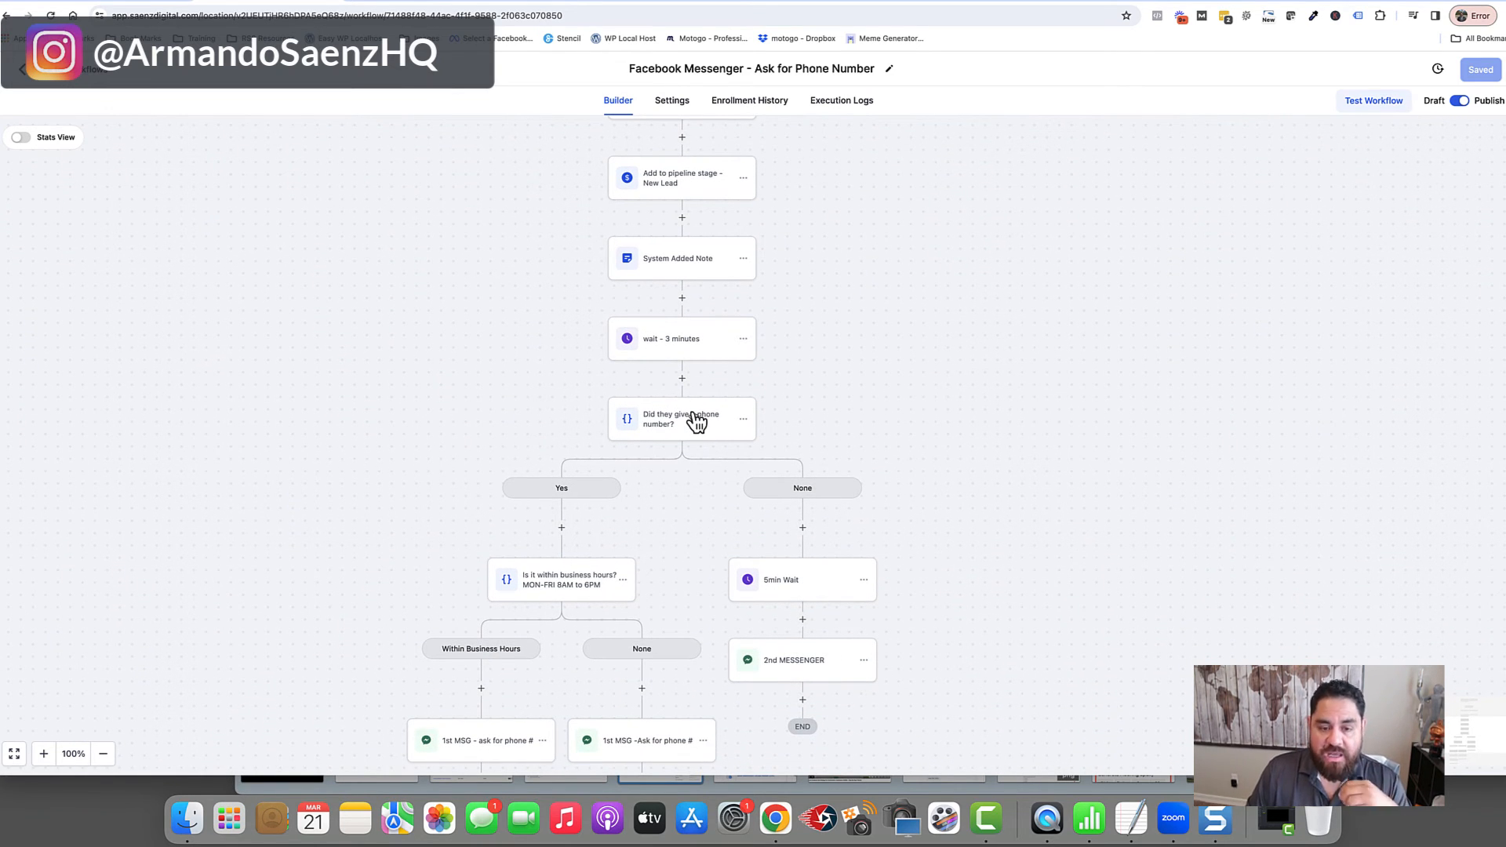
scroll(538, 558, down, 1)
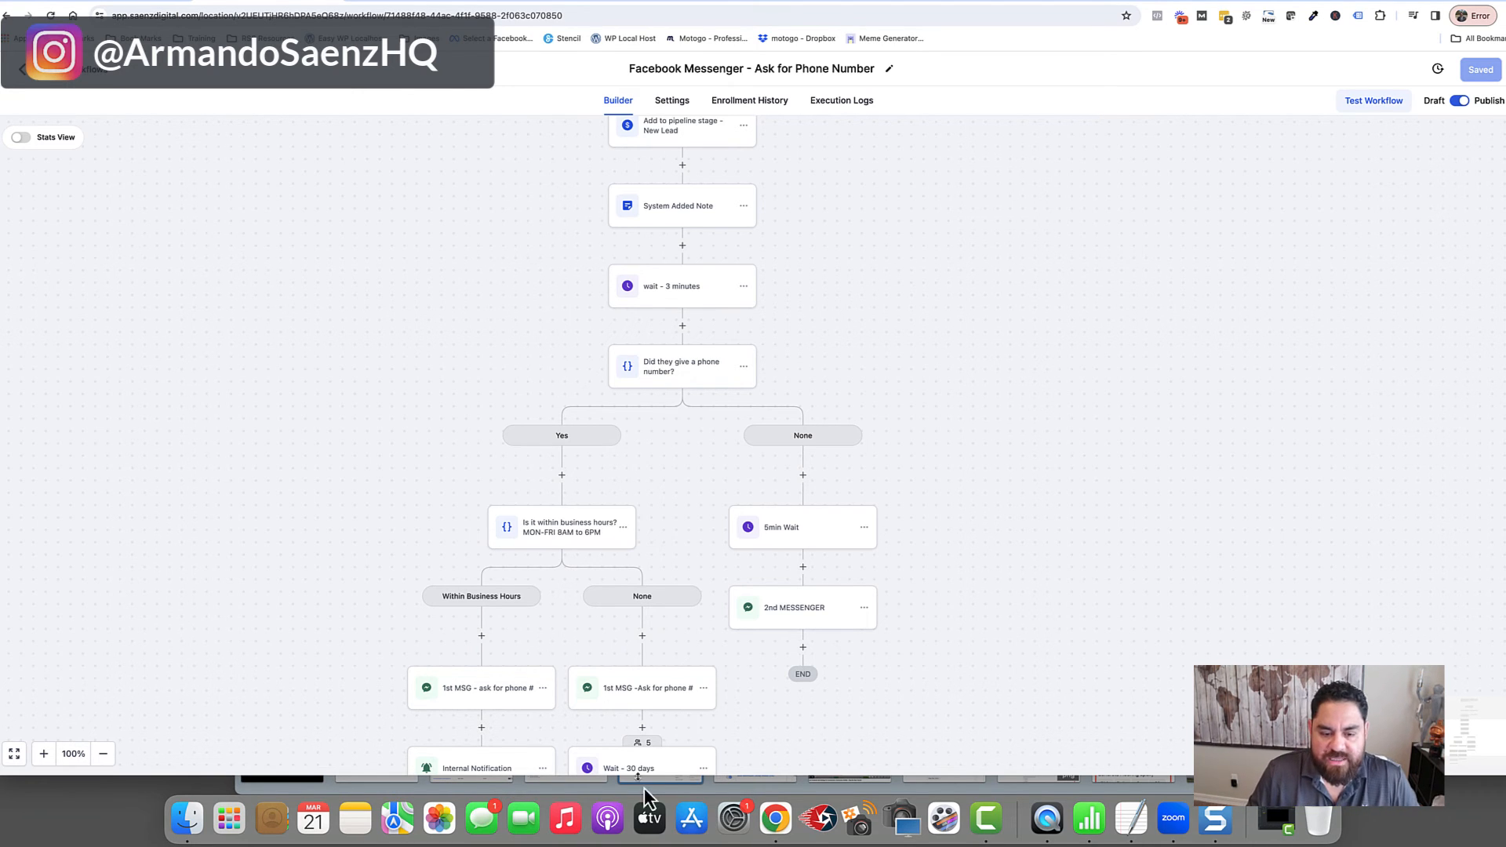
scroll(522, 696, down, 1)
scroll(523, 697, right, 1)
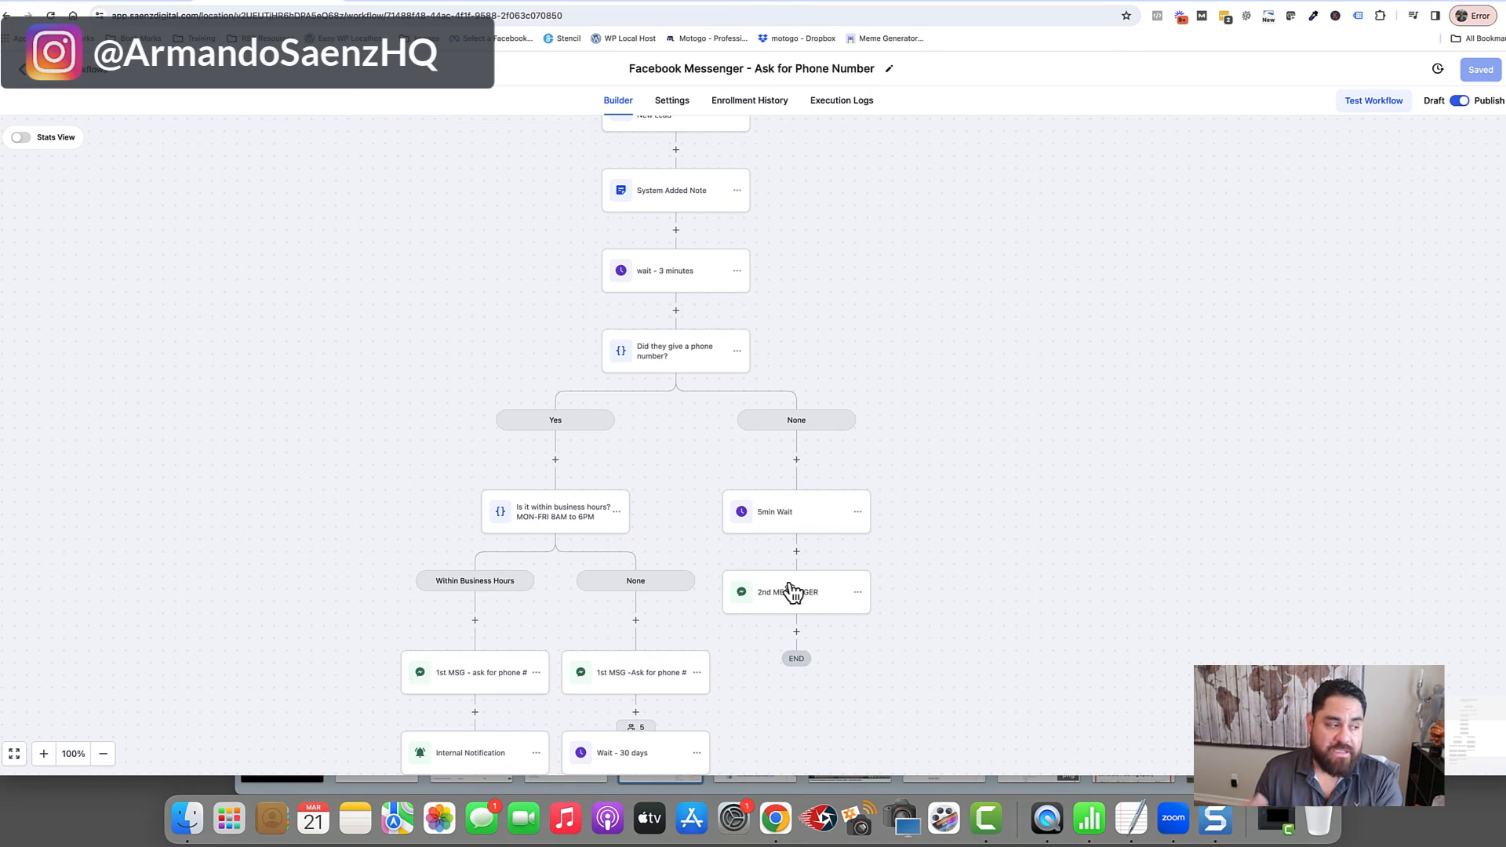
scroll(792, 592, down, 2)
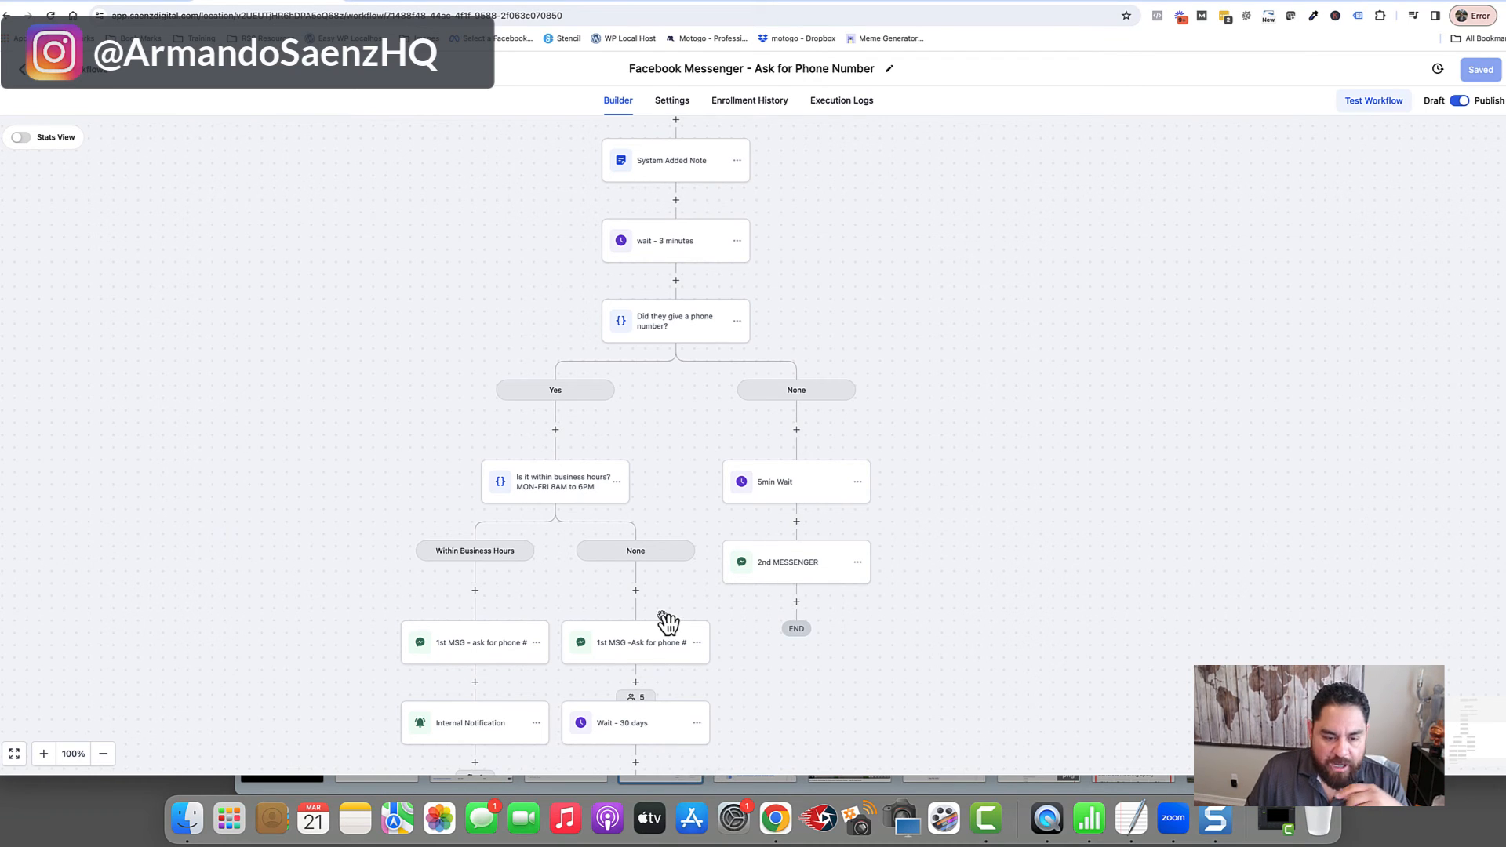
scroll(663, 622, down, 4)
scroll(665, 623, down, 5)
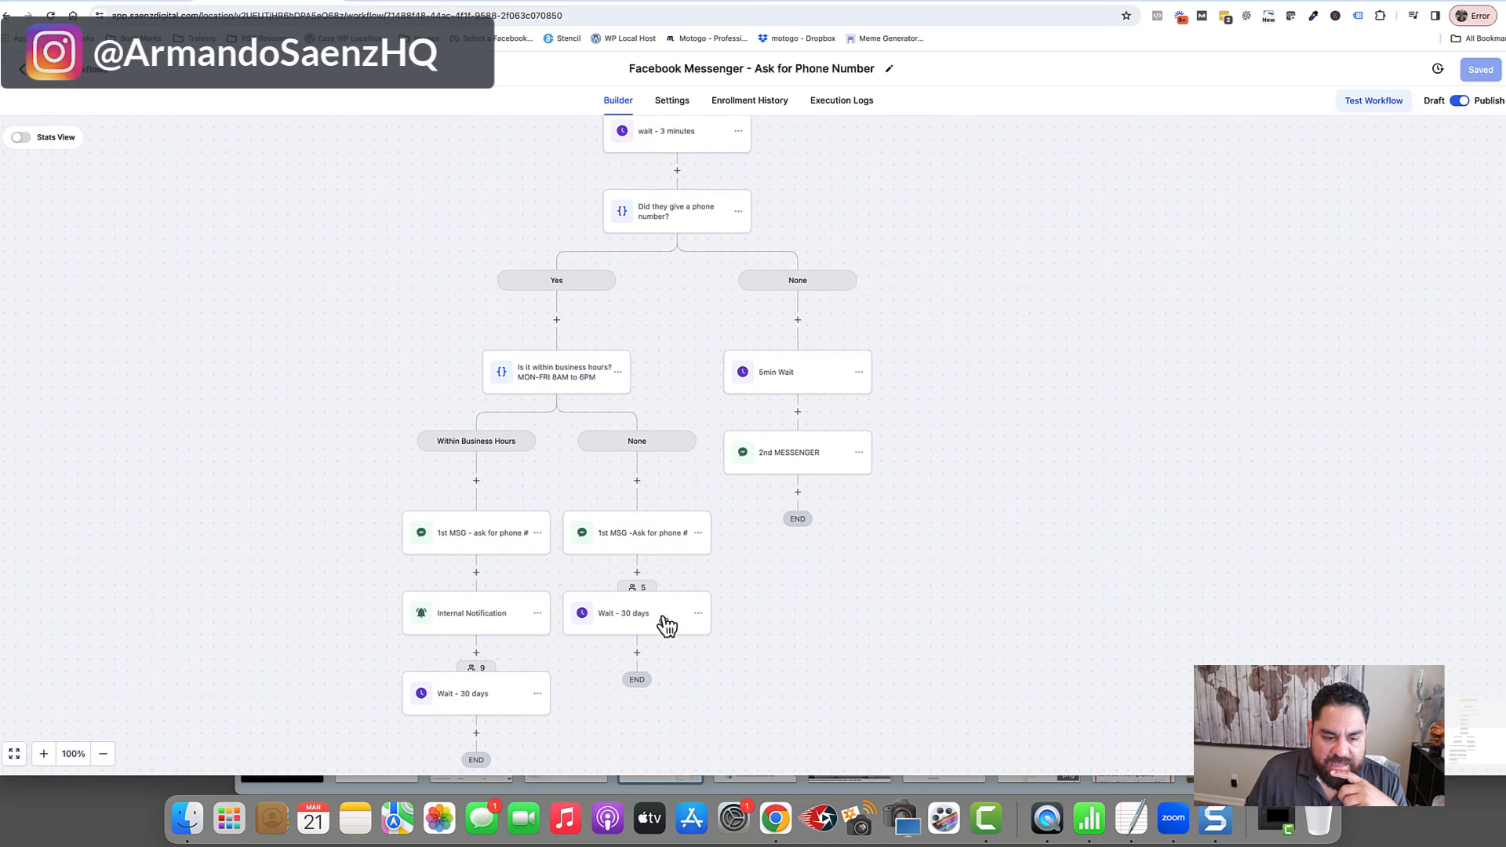
scroll(480, 572, down, 1)
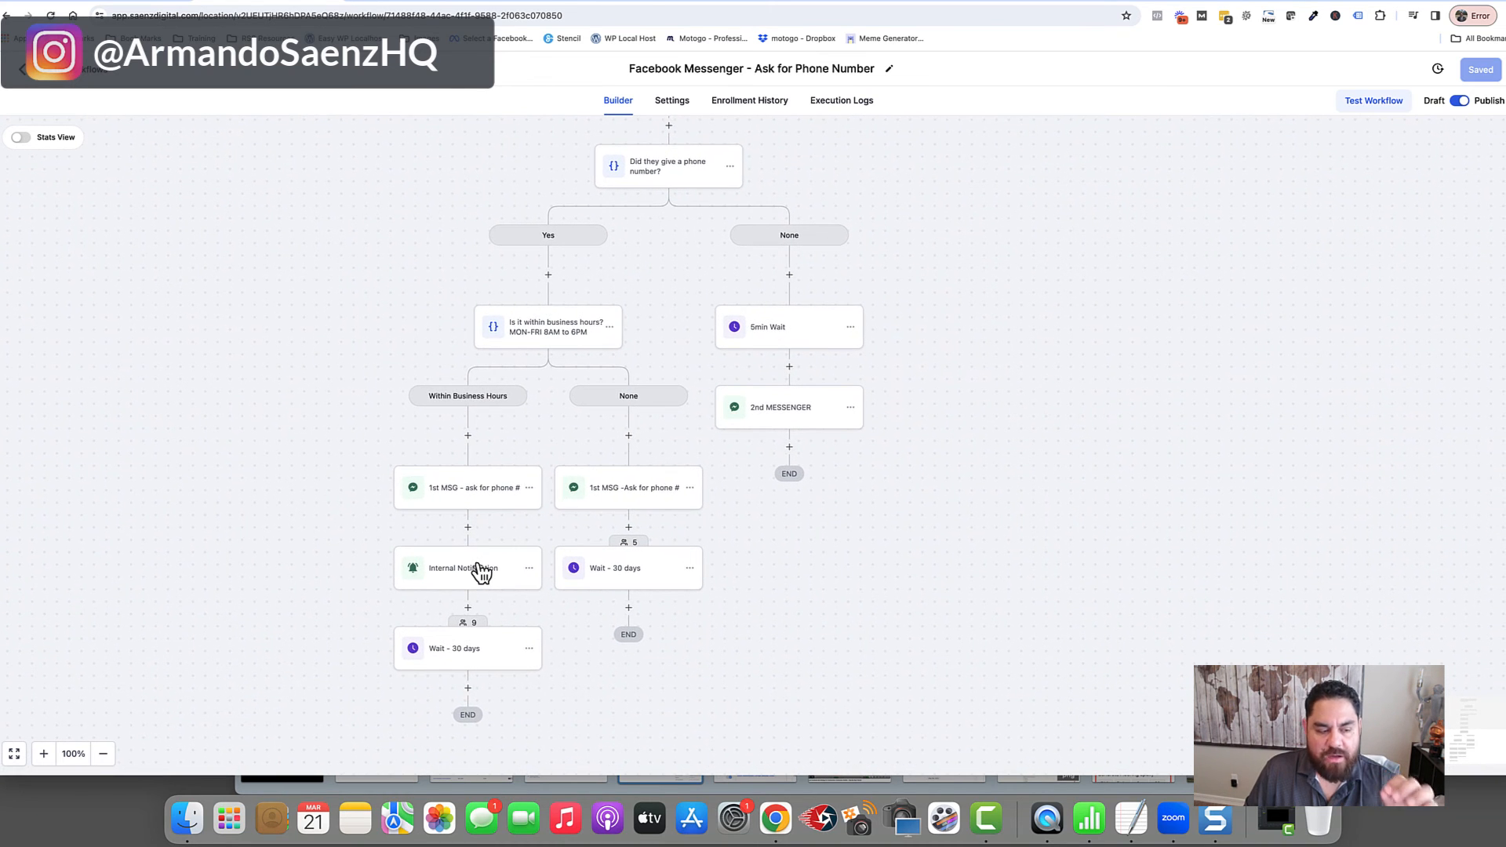
scroll(481, 573, left, 2)
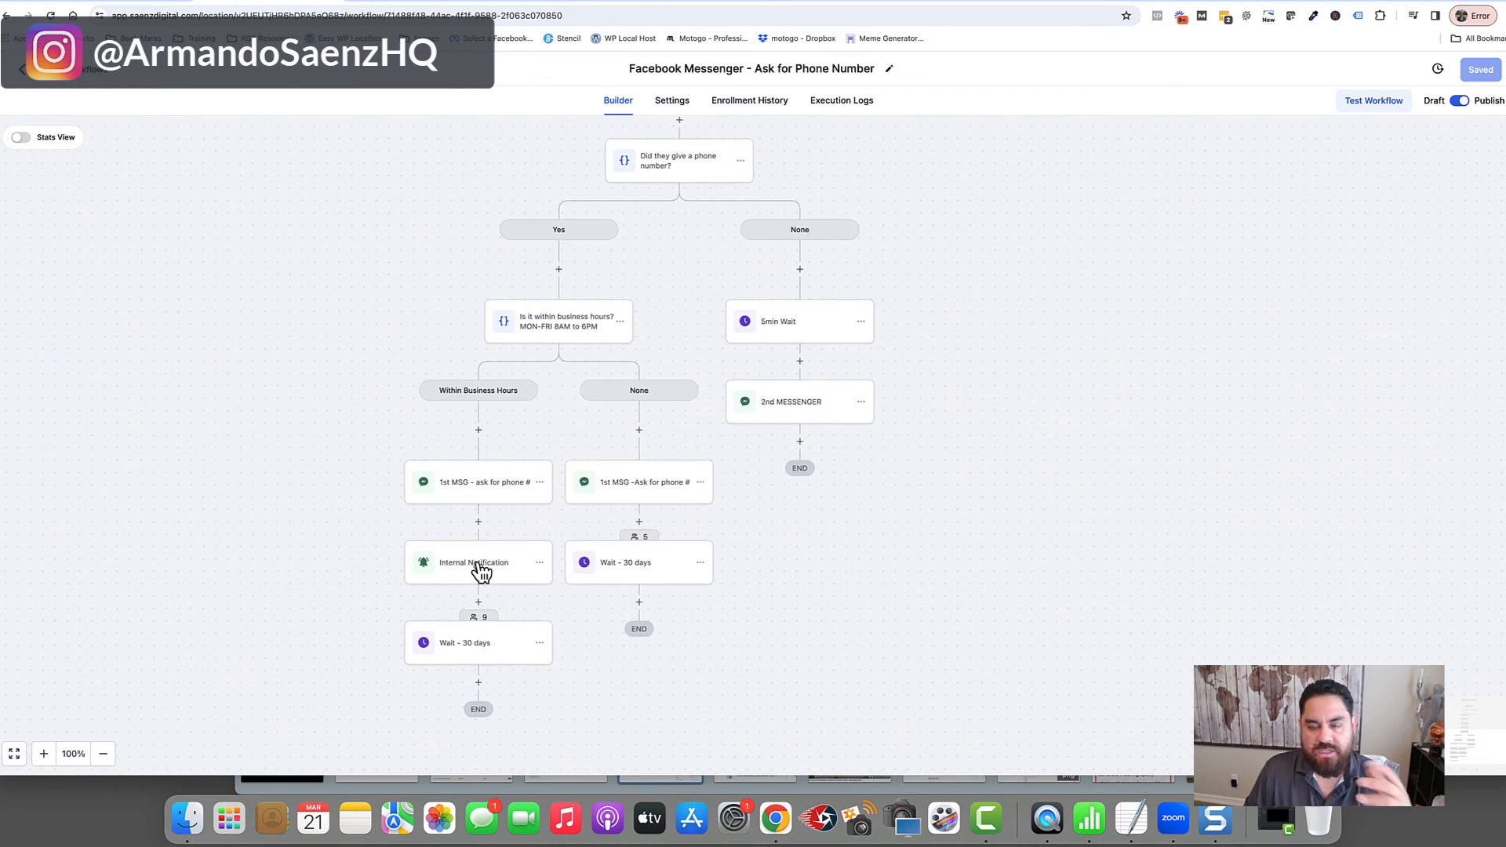
scroll(480, 573, down, 1)
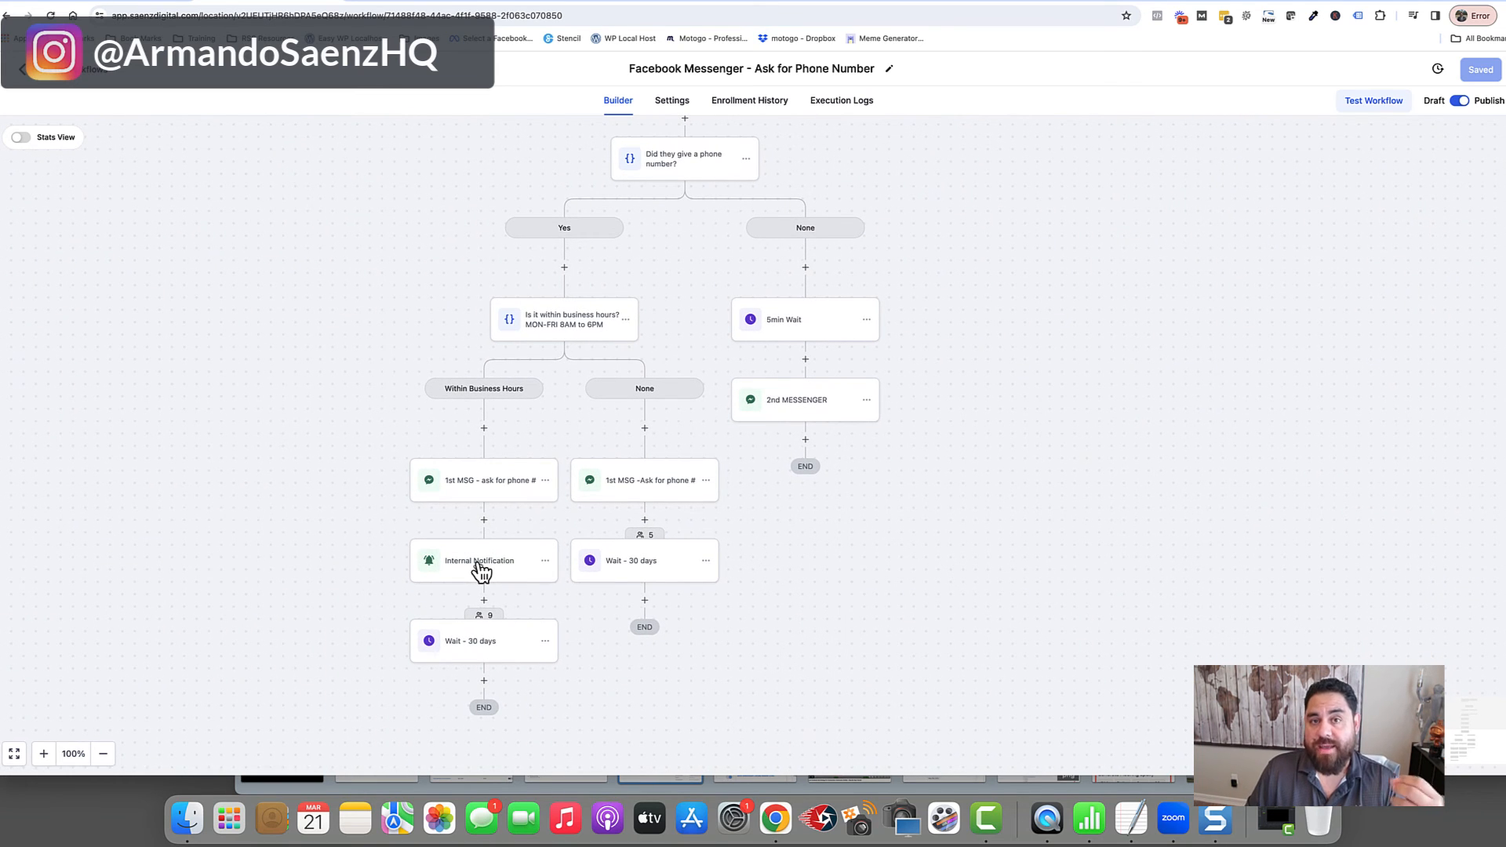
scroll(481, 572, down, 1)
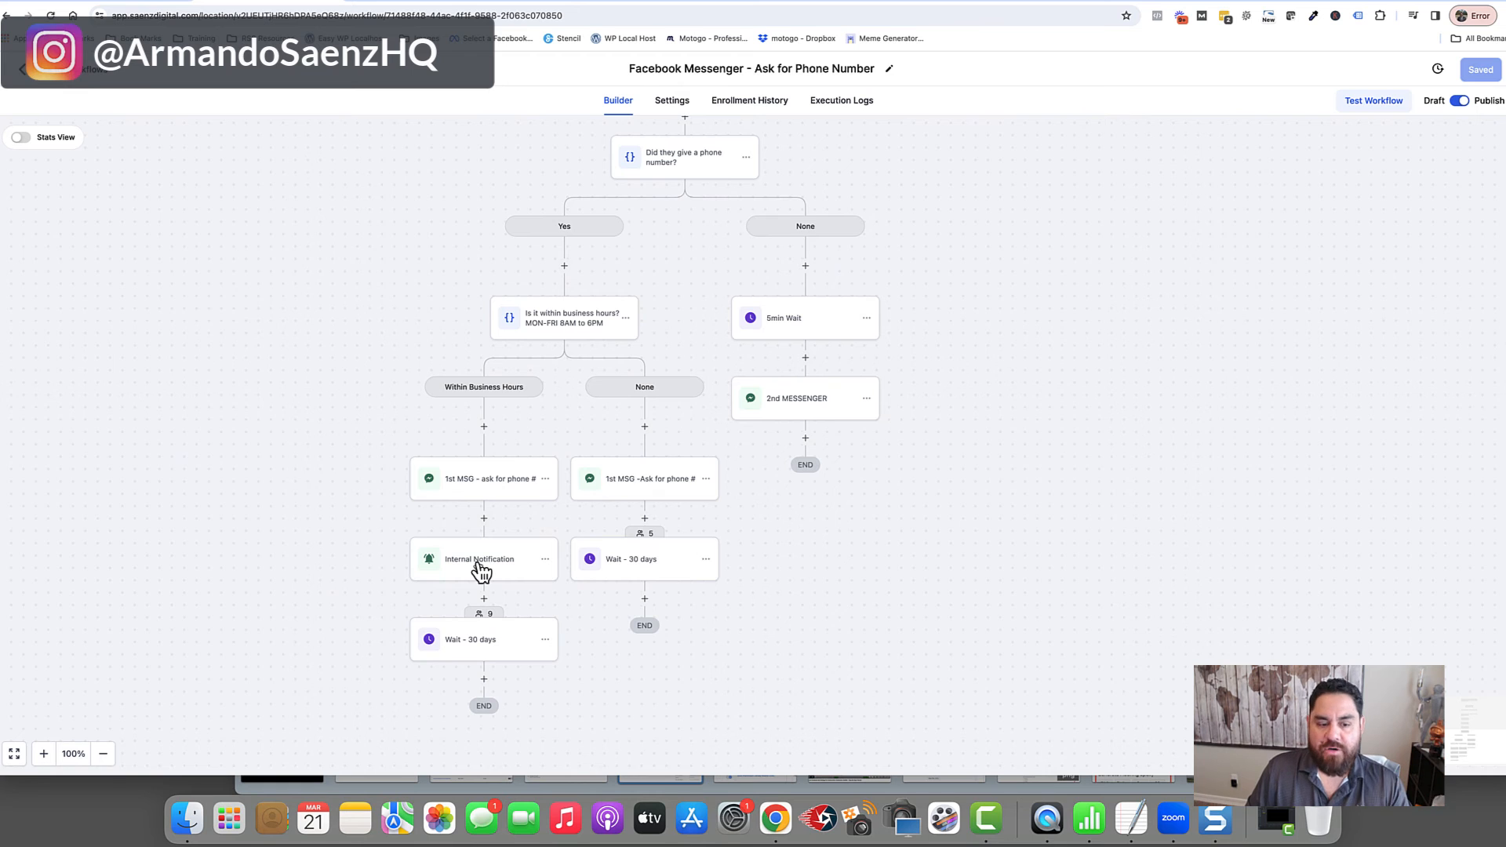
scroll(481, 573, down, 1)
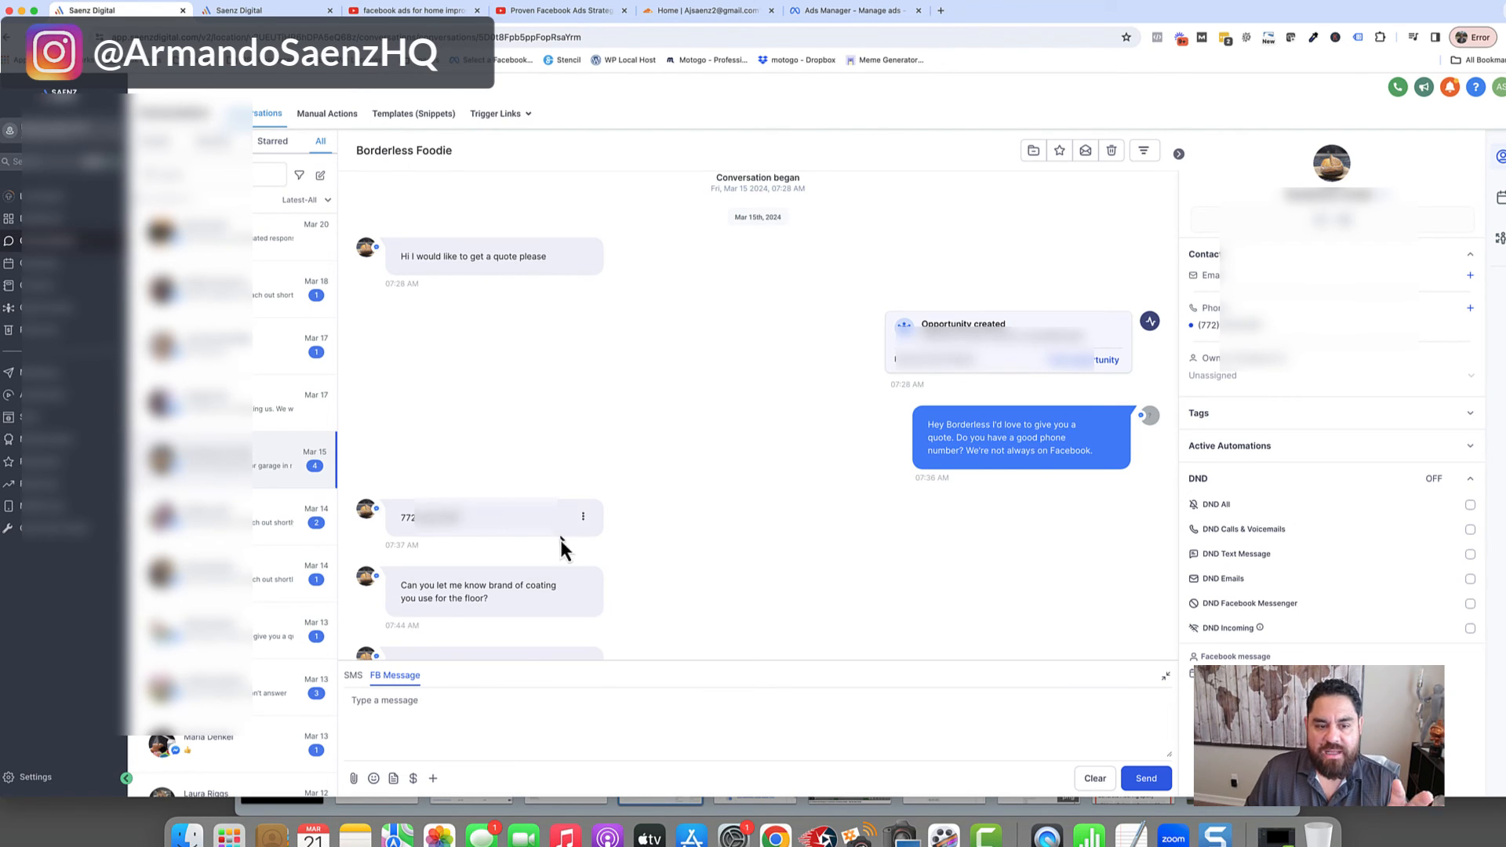
- Read the contact's quote request, phone number reply and floor coating question in the CRM's Facebook message conversation
mouse_move(592, 606)
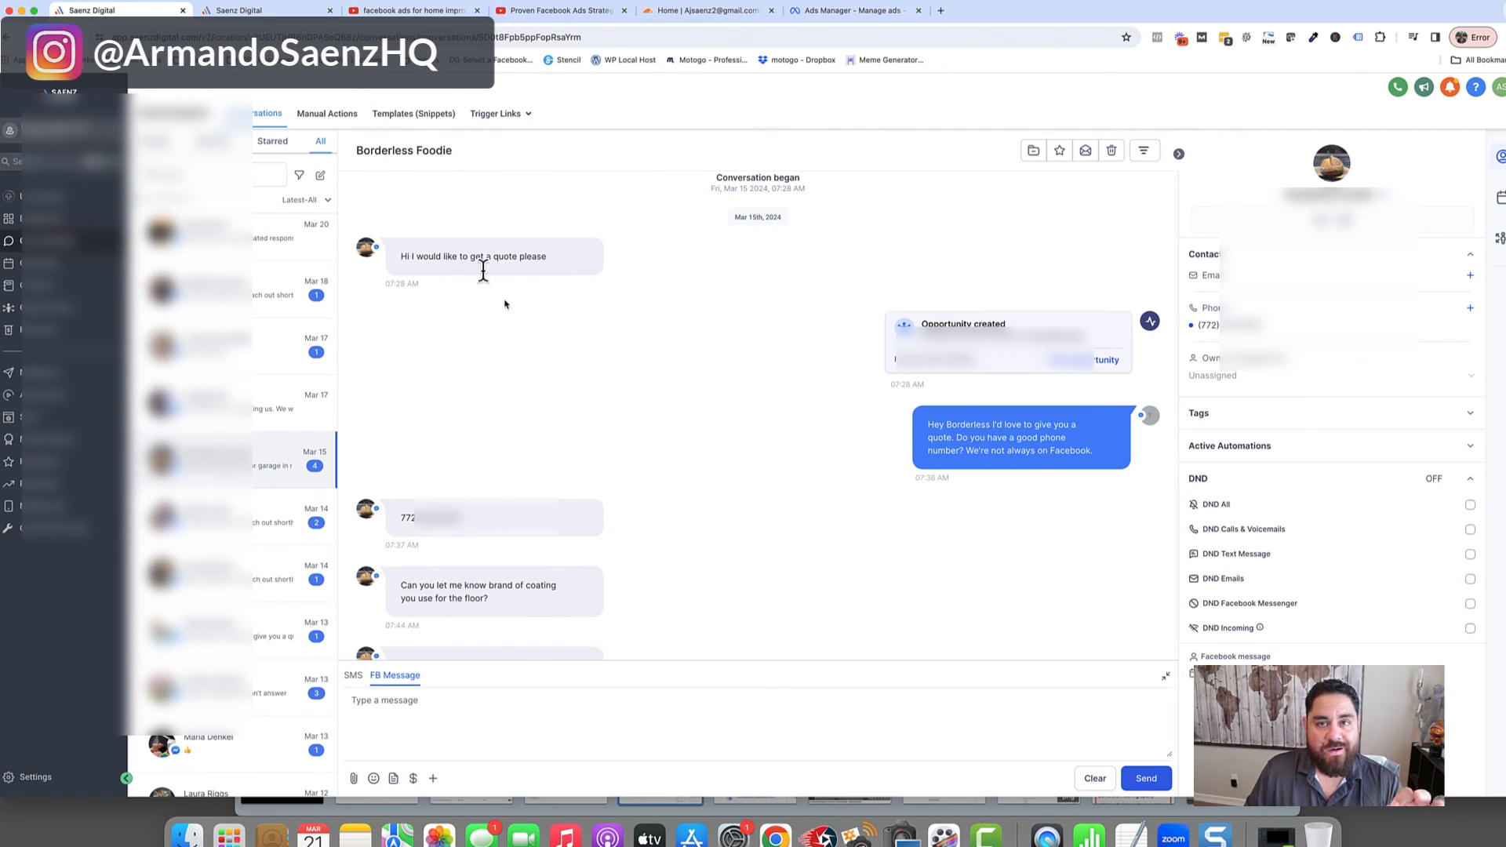
drag(408, 256, 556, 264)
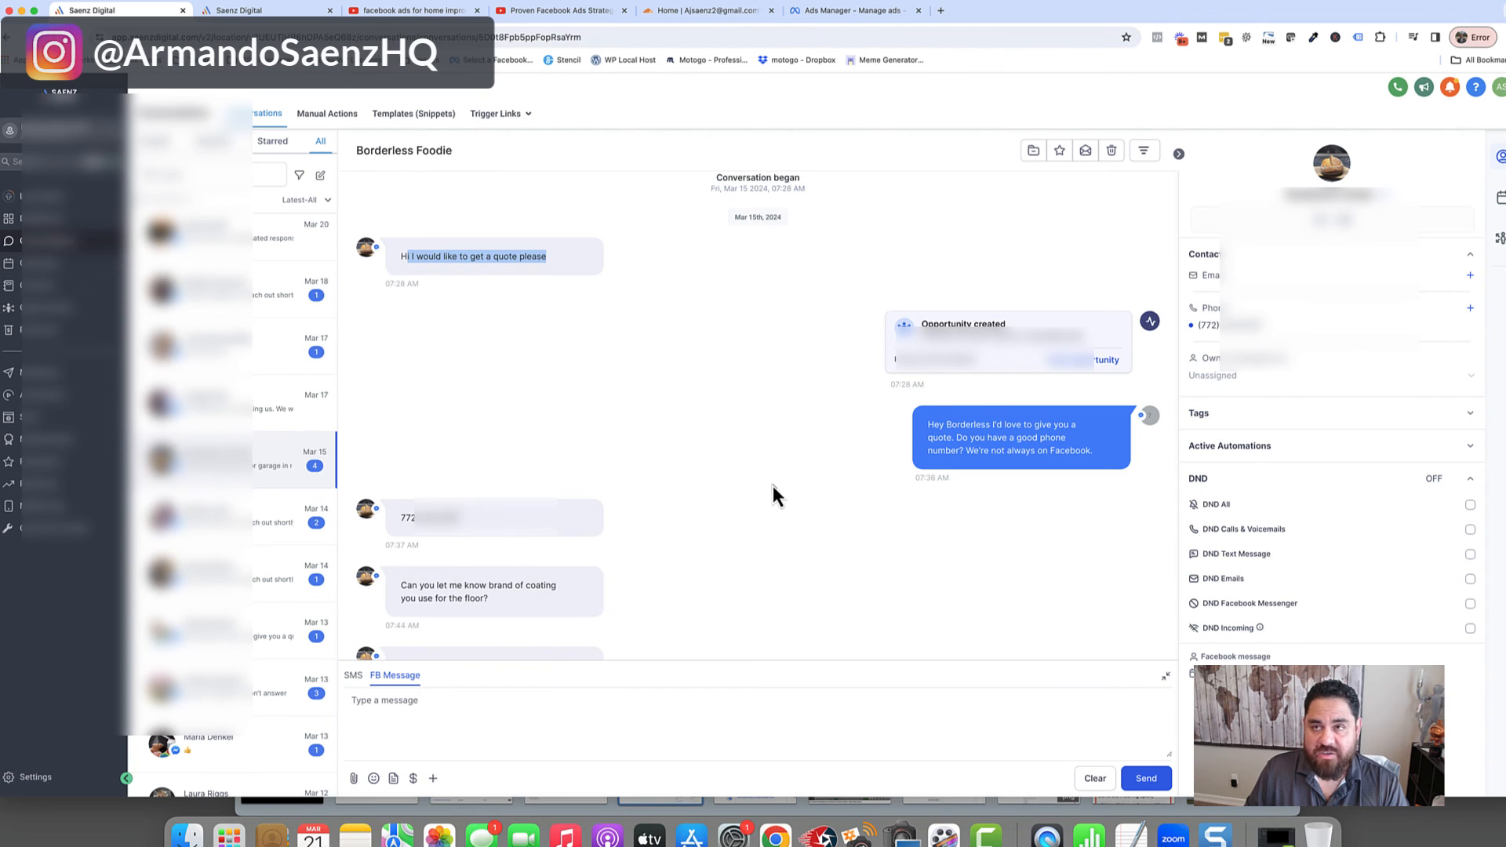
drag(411, 515, 493, 547)
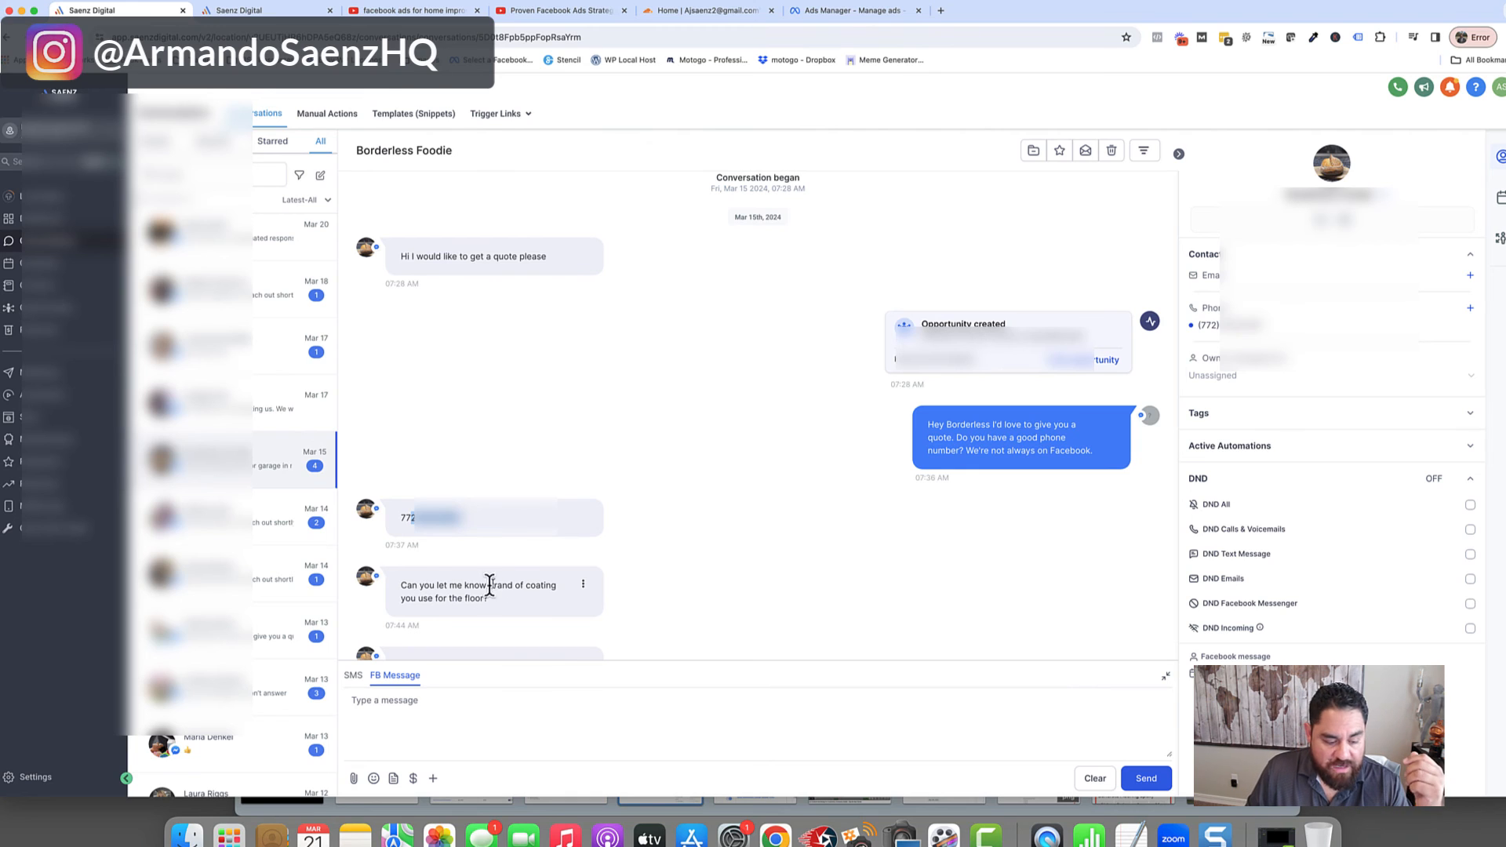
drag(431, 585, 547, 588)
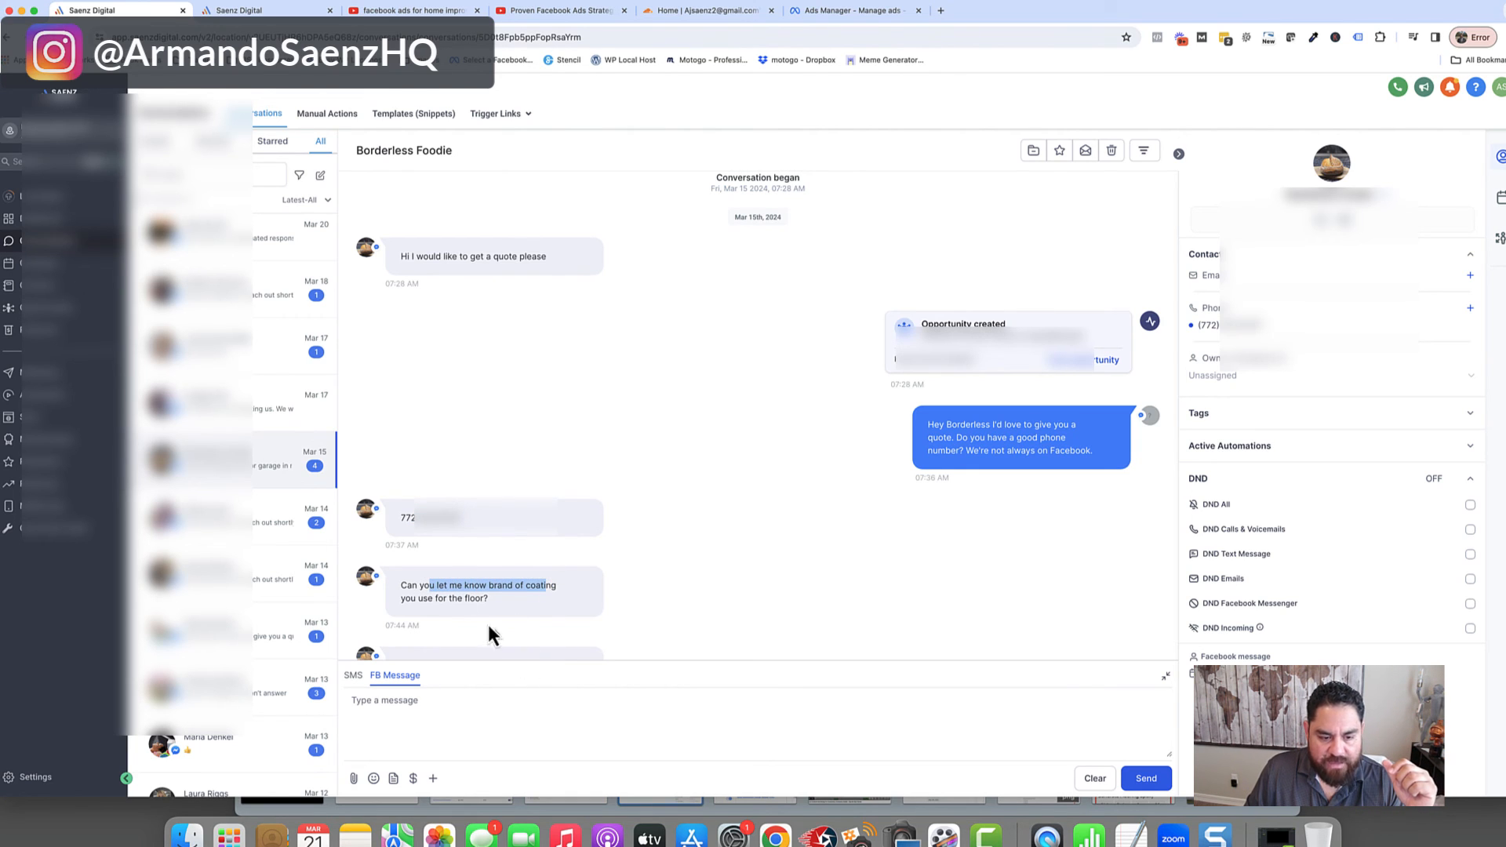
- Open the March 14 Facebook conversation about a quote and color options, and read the request and the contact details message
click(450, 596)
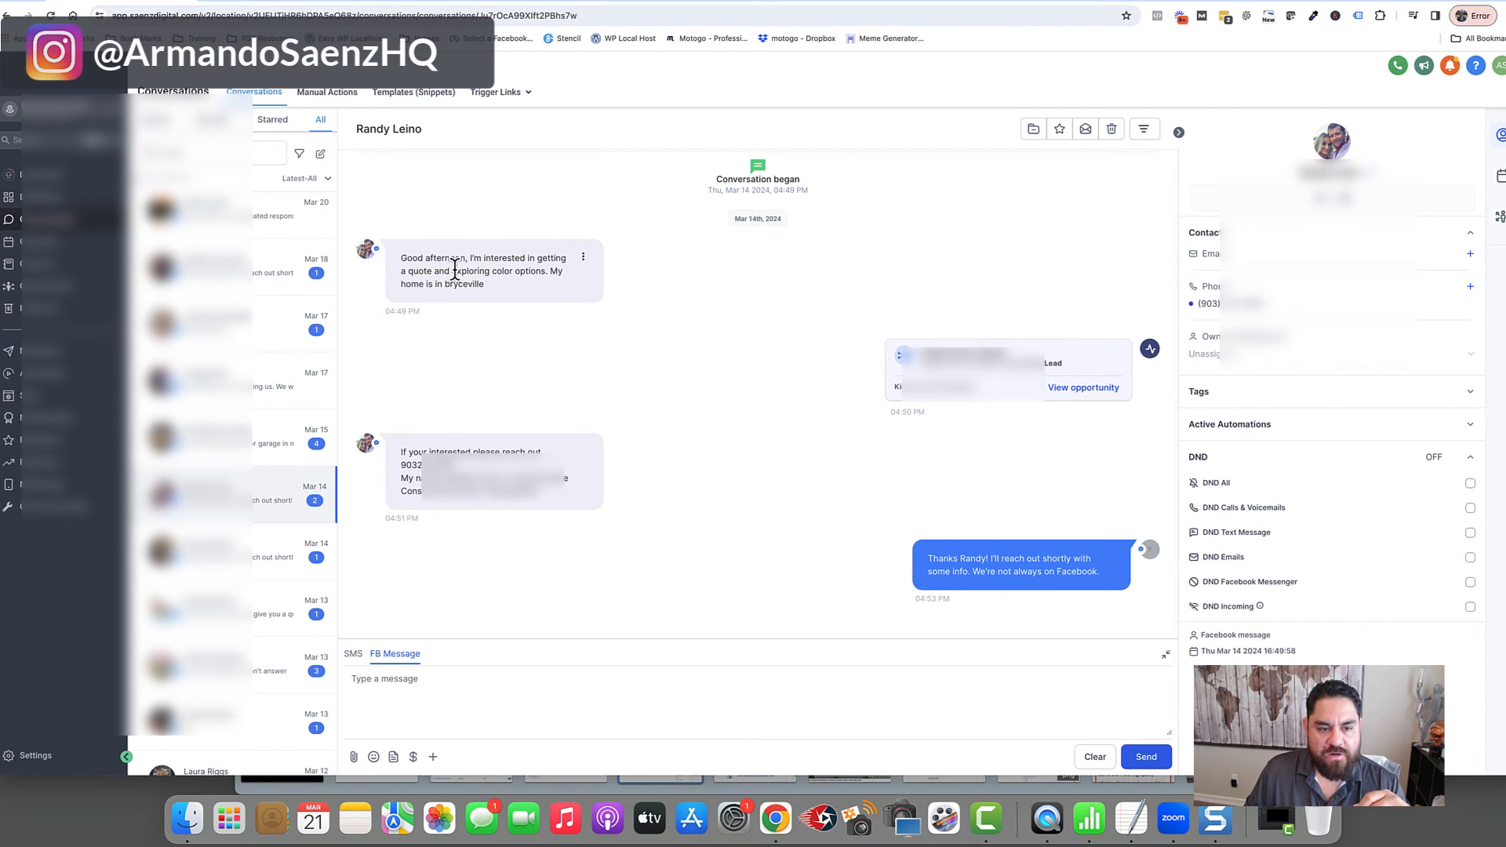
drag(454, 271, 519, 272)
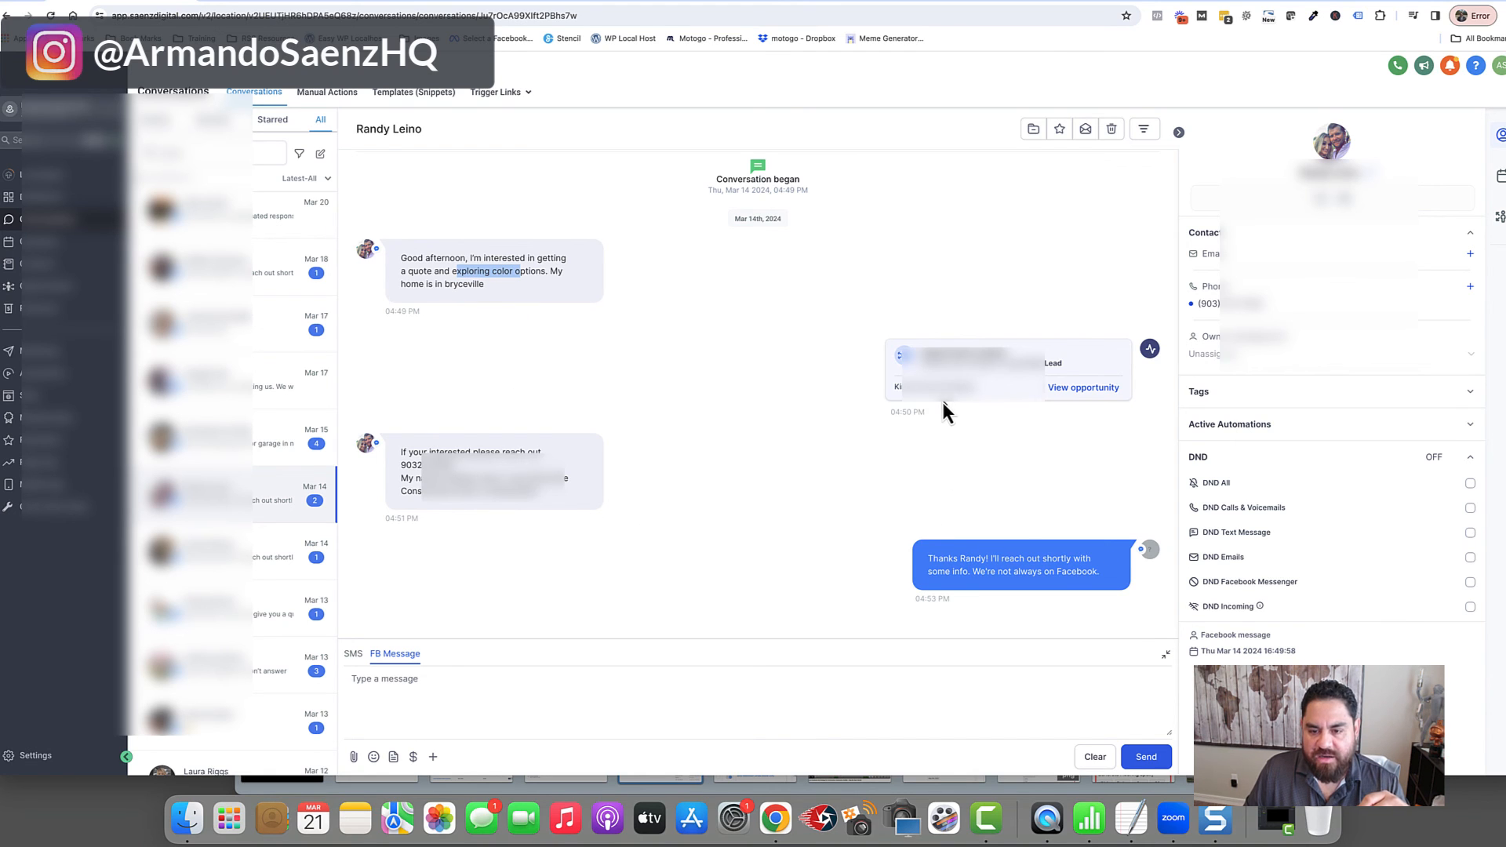
scroll(447, 447, up, 1)
scroll(456, 467, down, 1)
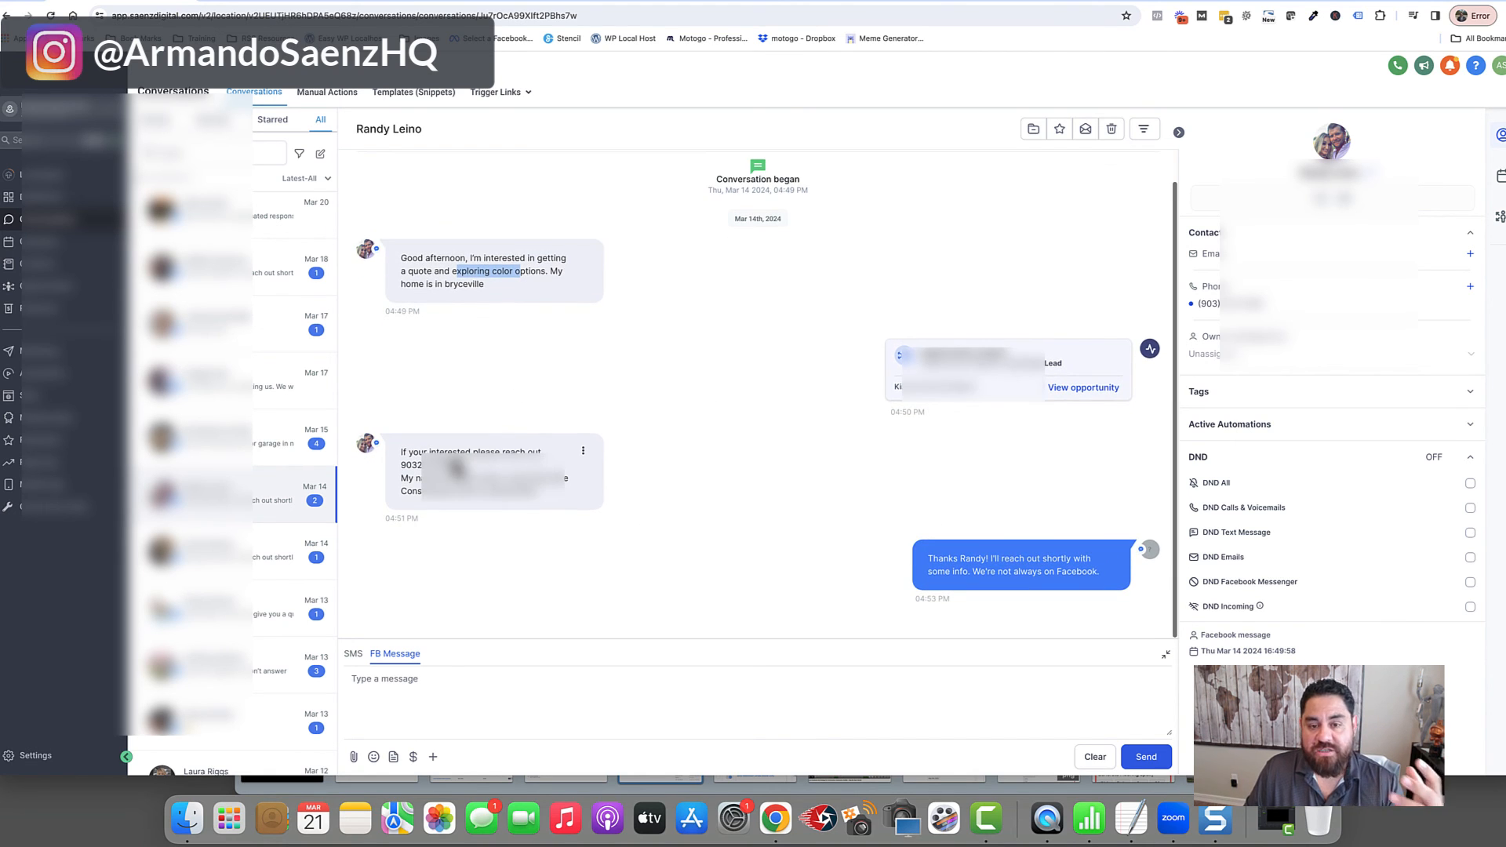
click(414, 450)
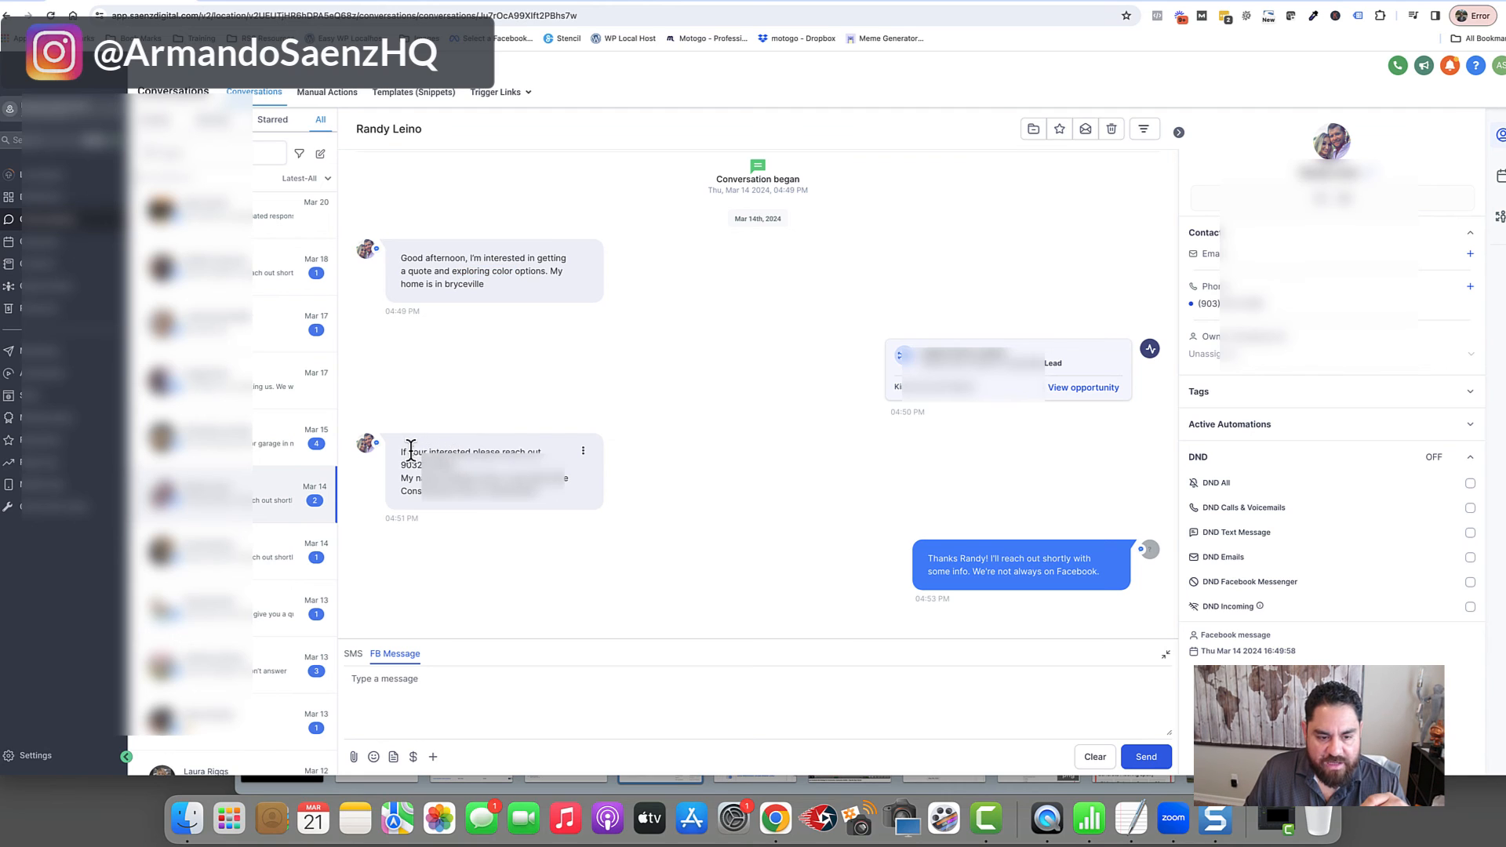
drag(567, 478, 506, 511)
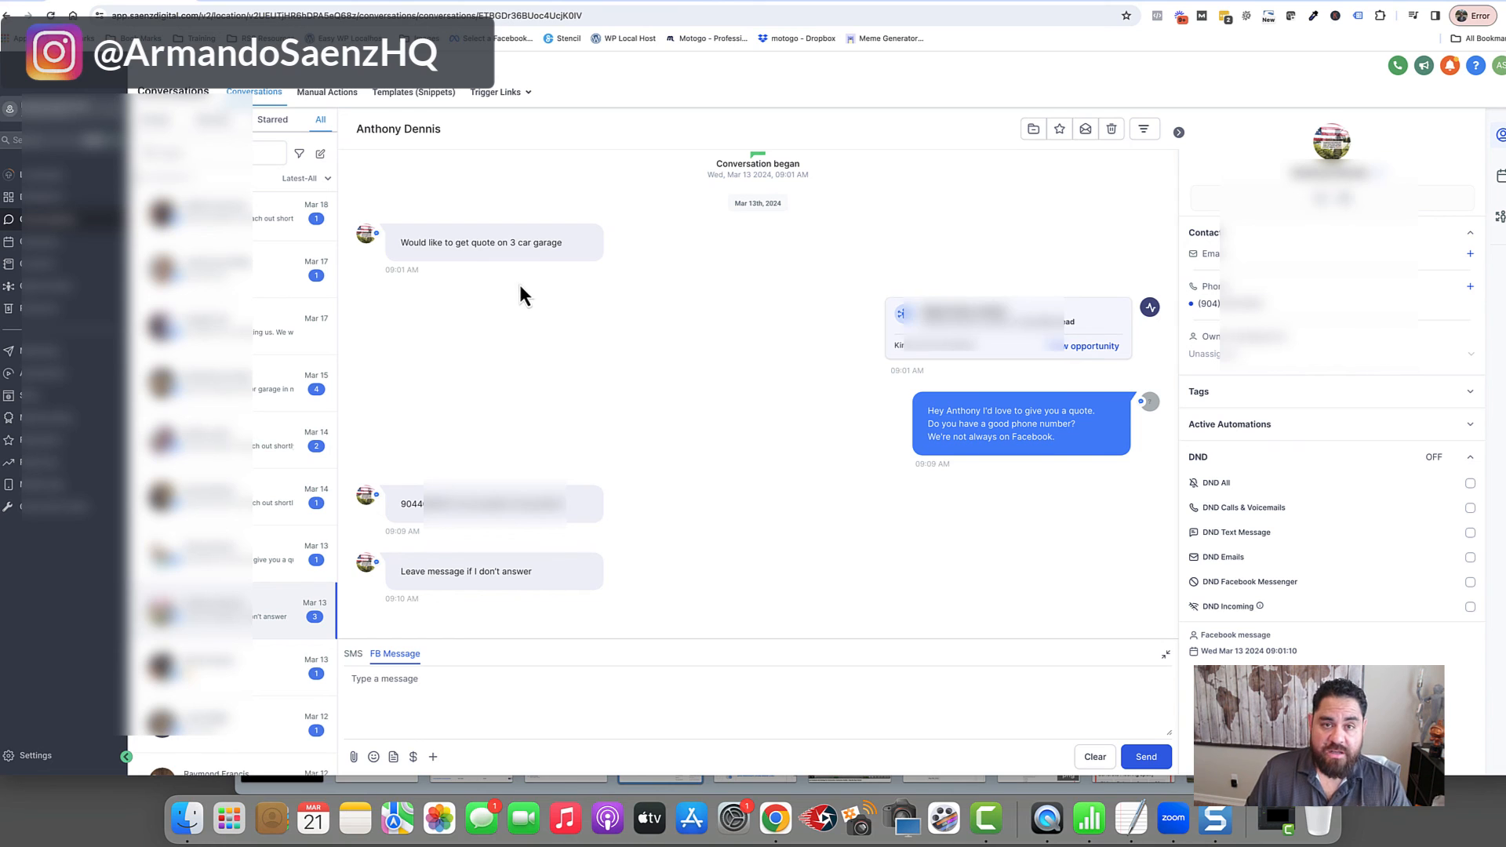
- Open the March 13 conversation about a 3 car garage quote, and read the request and the phone number reply
drag(437, 243, 552, 239)
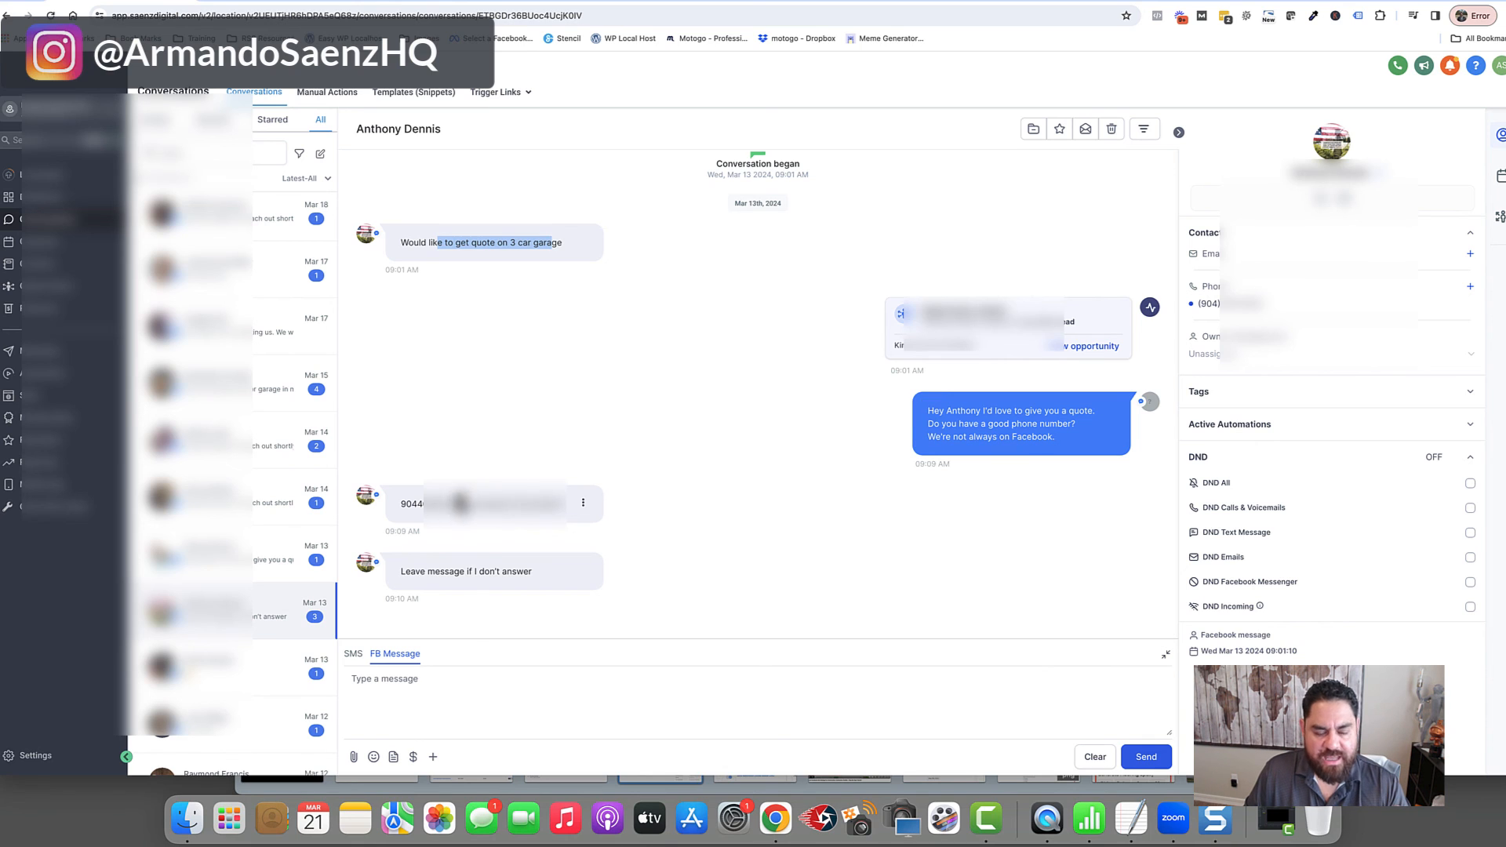
click(418, 506)
double_click(418, 506)
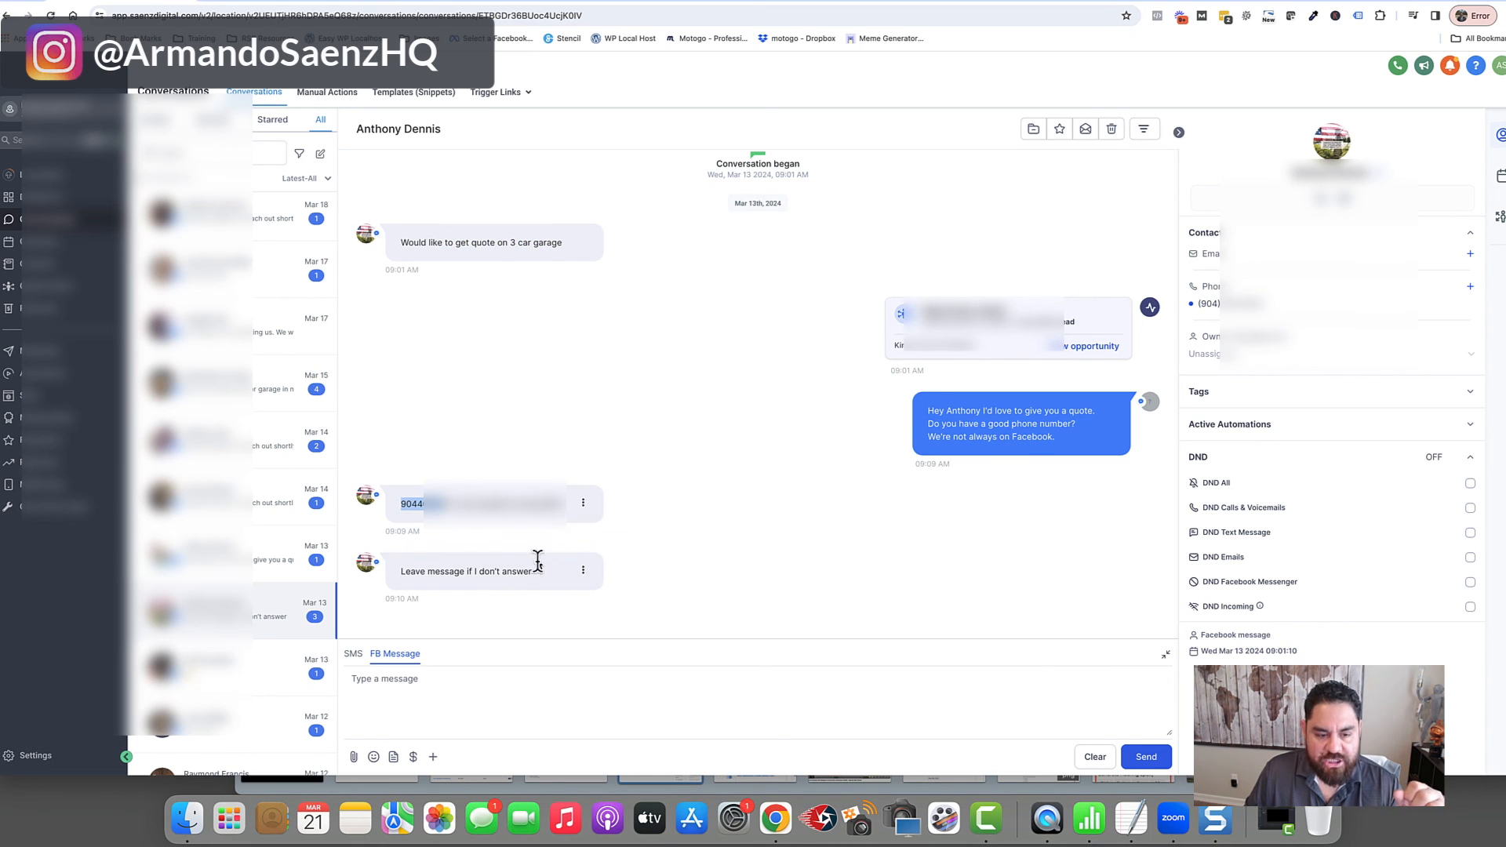